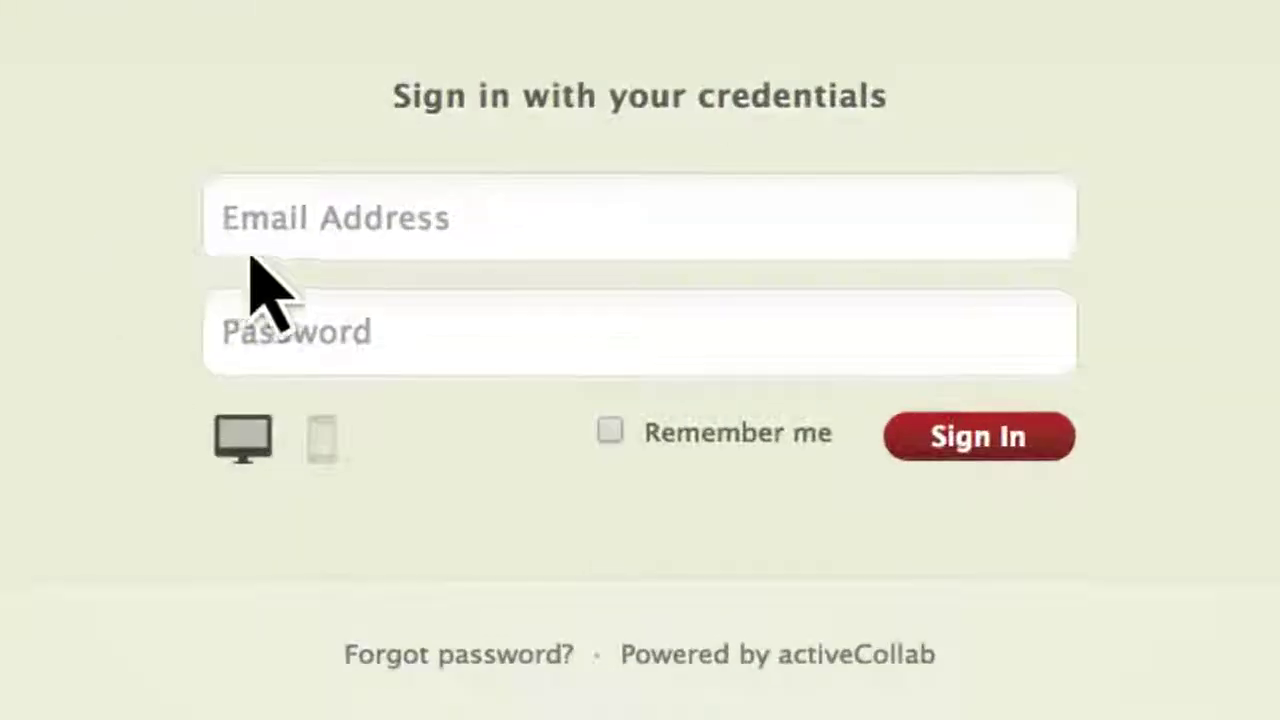
Sign in to the activeCollab workspace with the account e-mail address and password.
{"action": "left_click", "coordinate": [477, 516]}
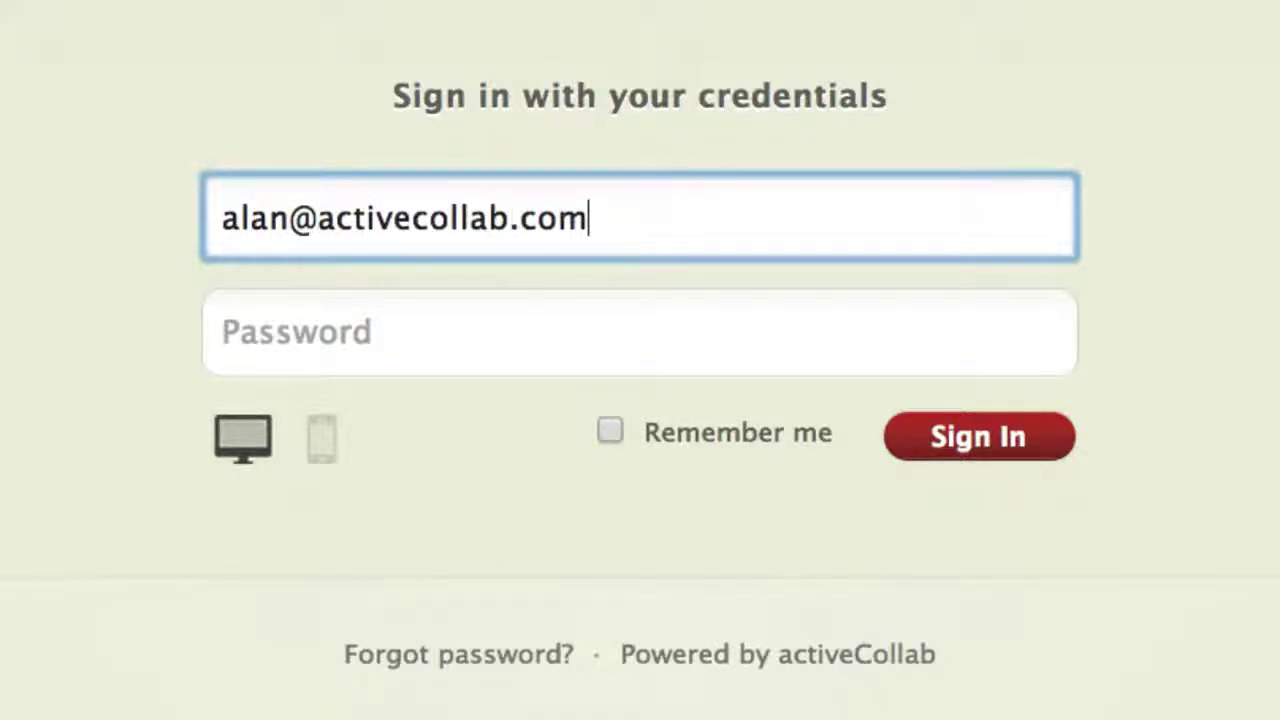
{"action": "key", "text": "Tab"}
{"action": "type", "text": "*******"}
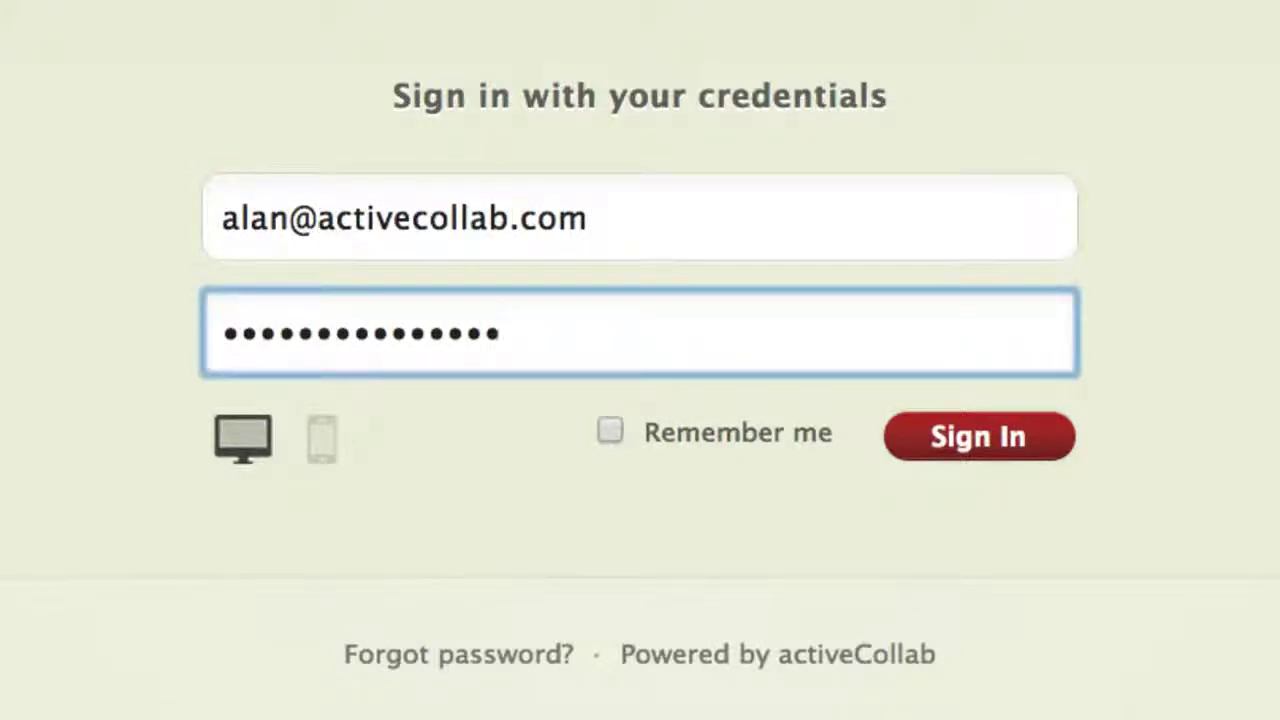
{"action": "type", "text": "*******"}
{"action": "left_click", "coordinate": [960, 440]}
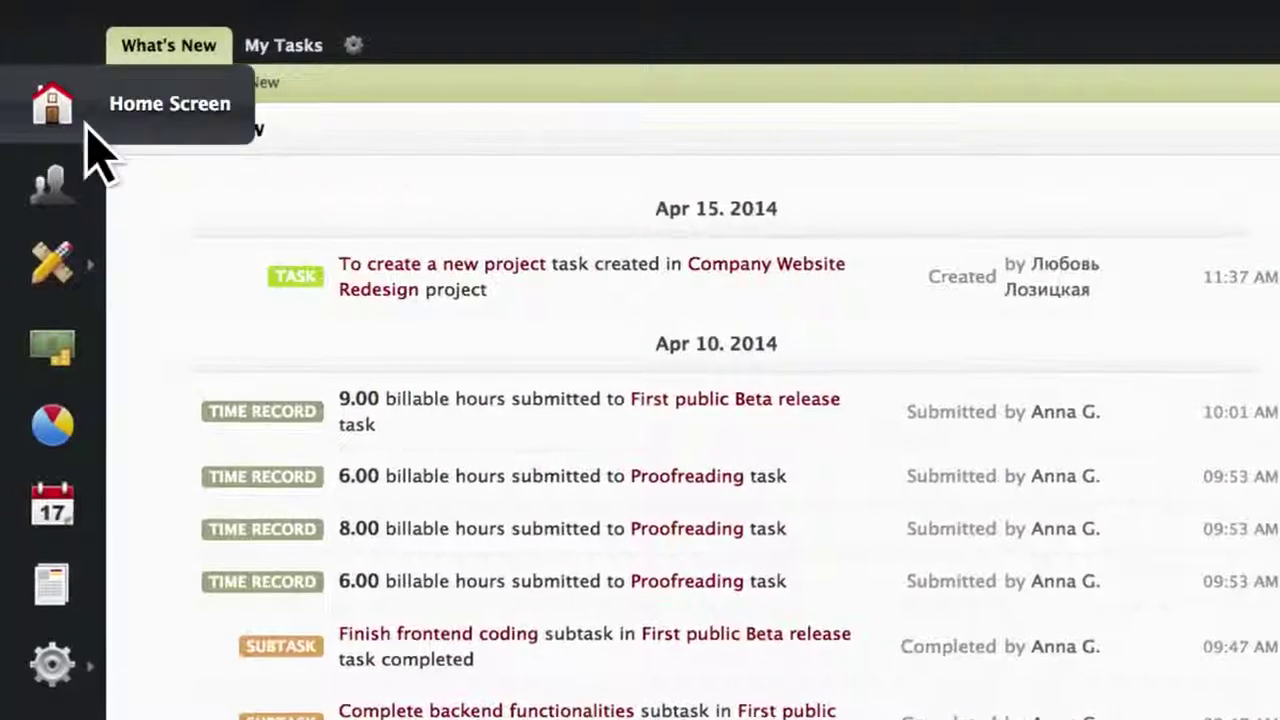
{"action": "left_click", "coordinate": [70, 195]}
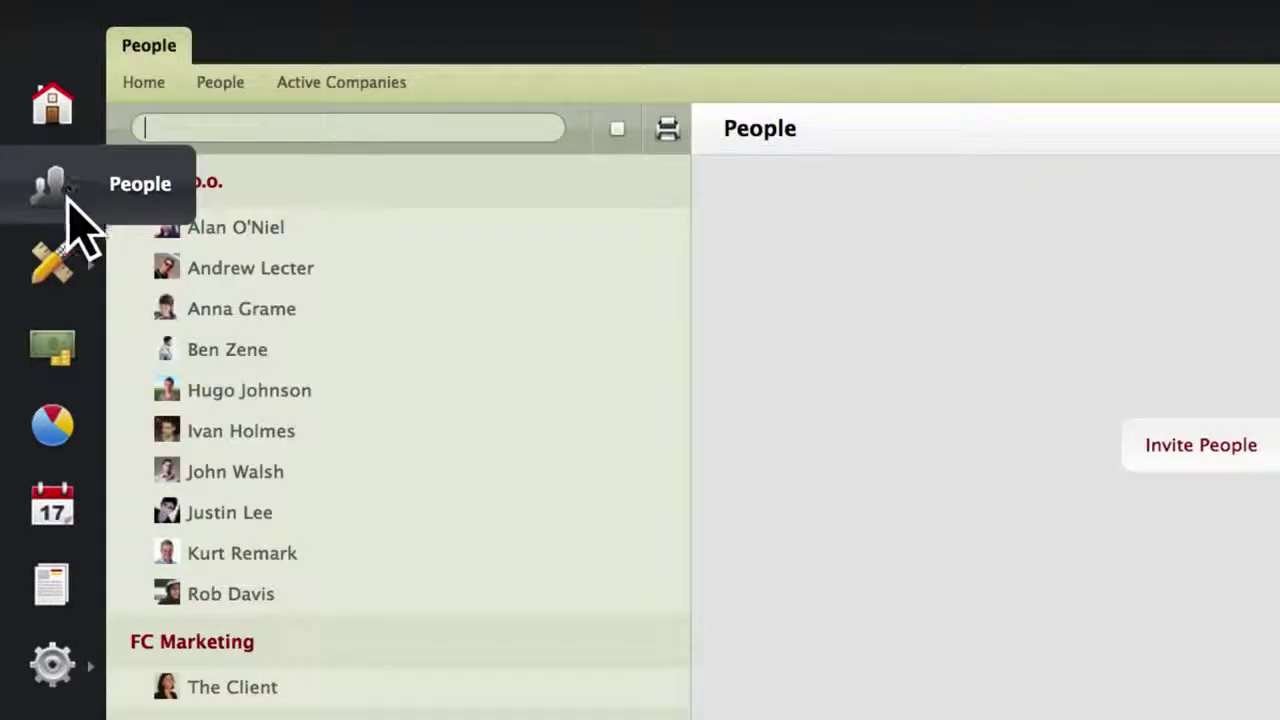
{"action": "left_click", "coordinate": [55, 283]}
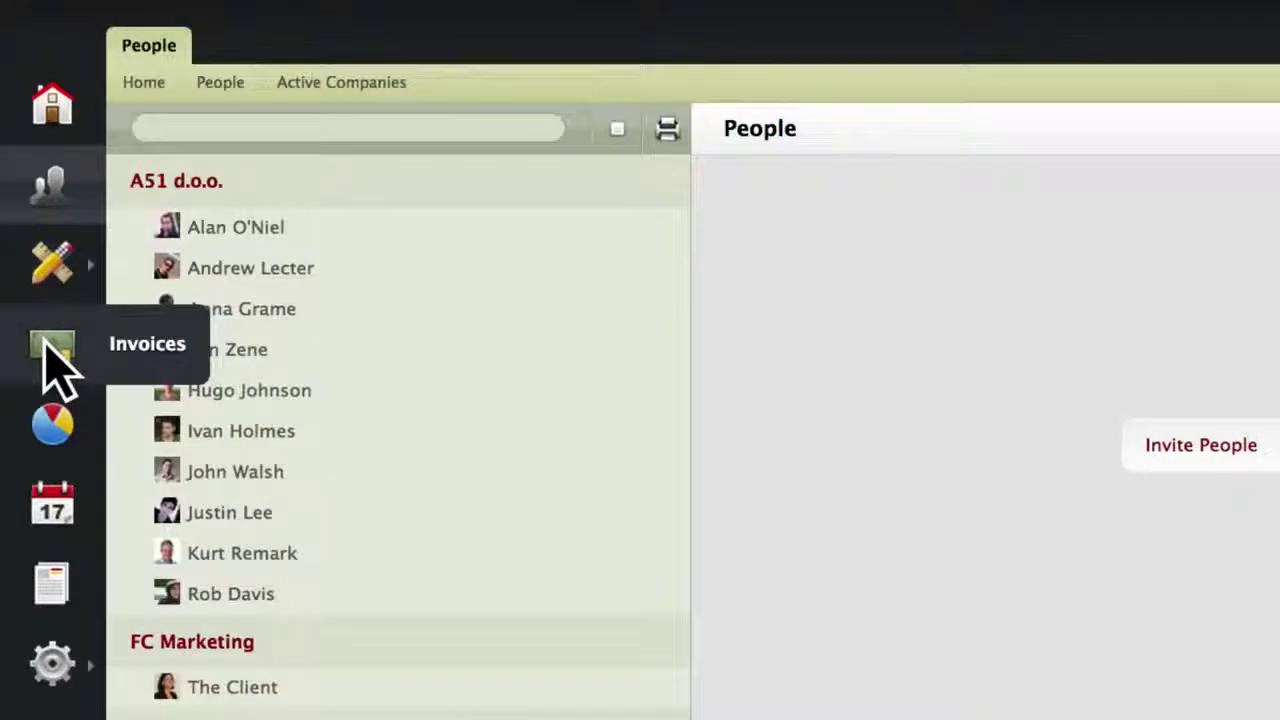
{"action": "left_click", "coordinate": [46, 352]}
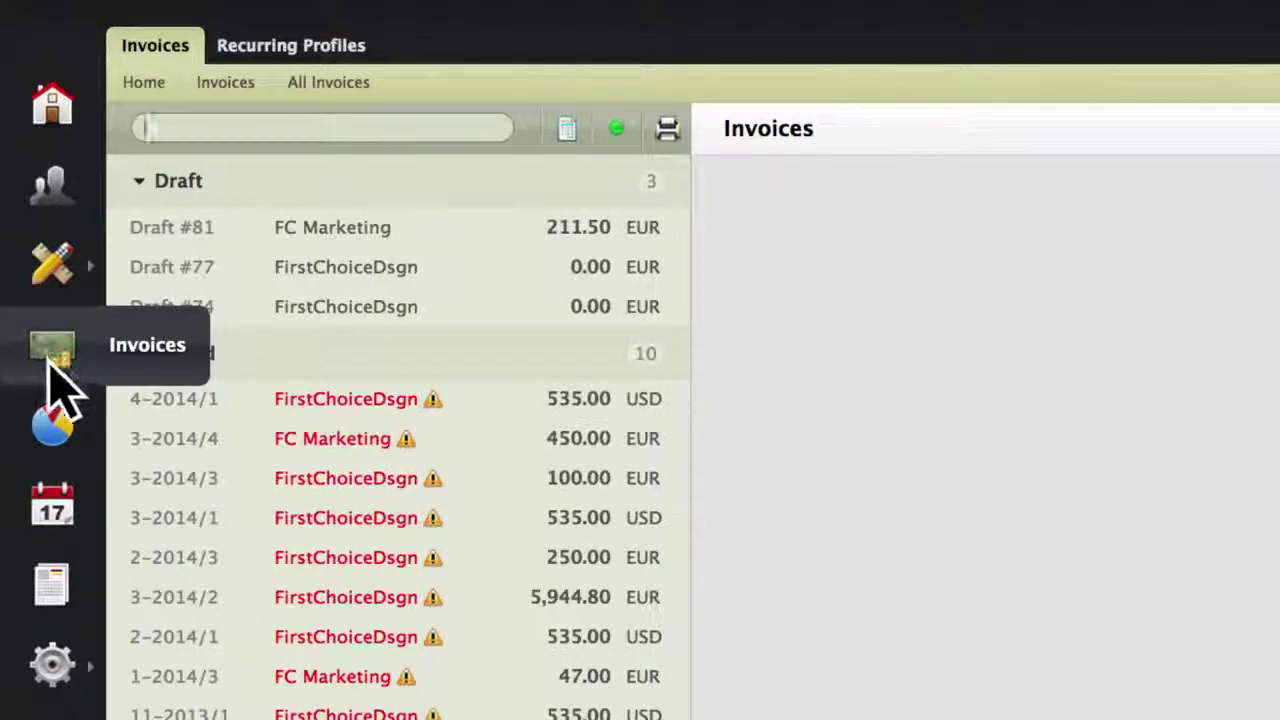
{"action": "left_click", "coordinate": [55, 462]}
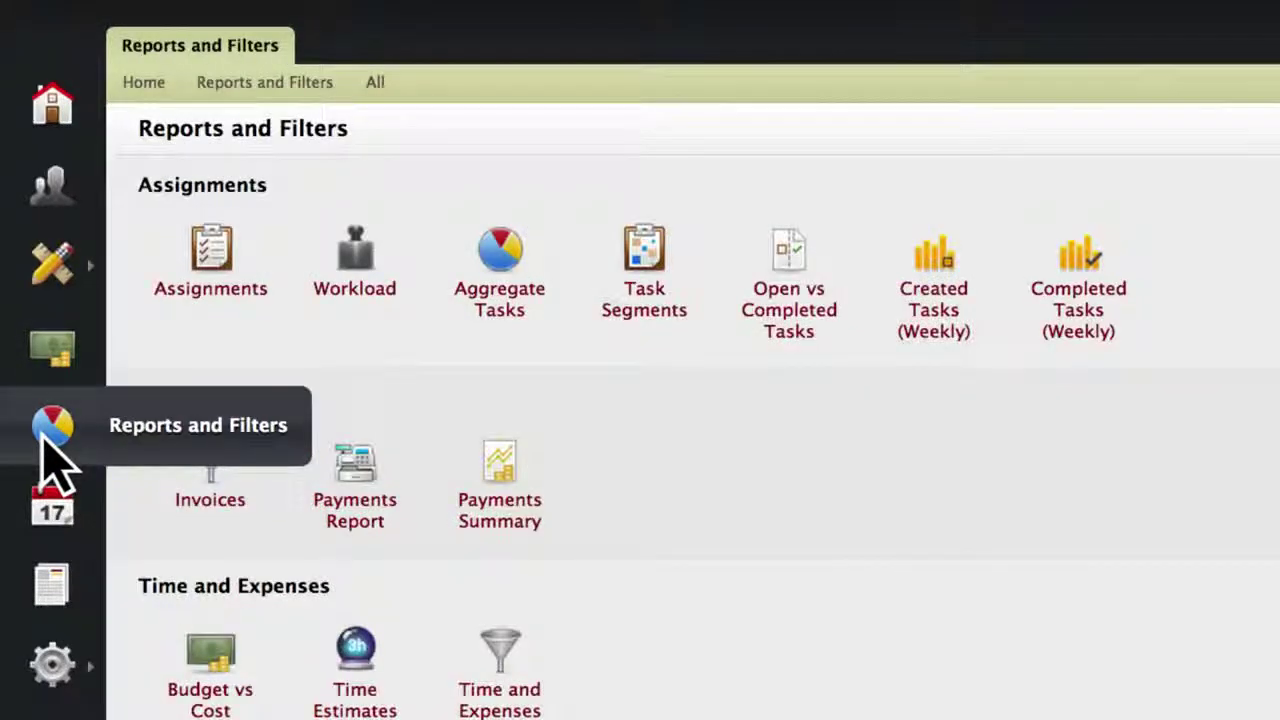
{"action": "left_click", "coordinate": [46, 515]}
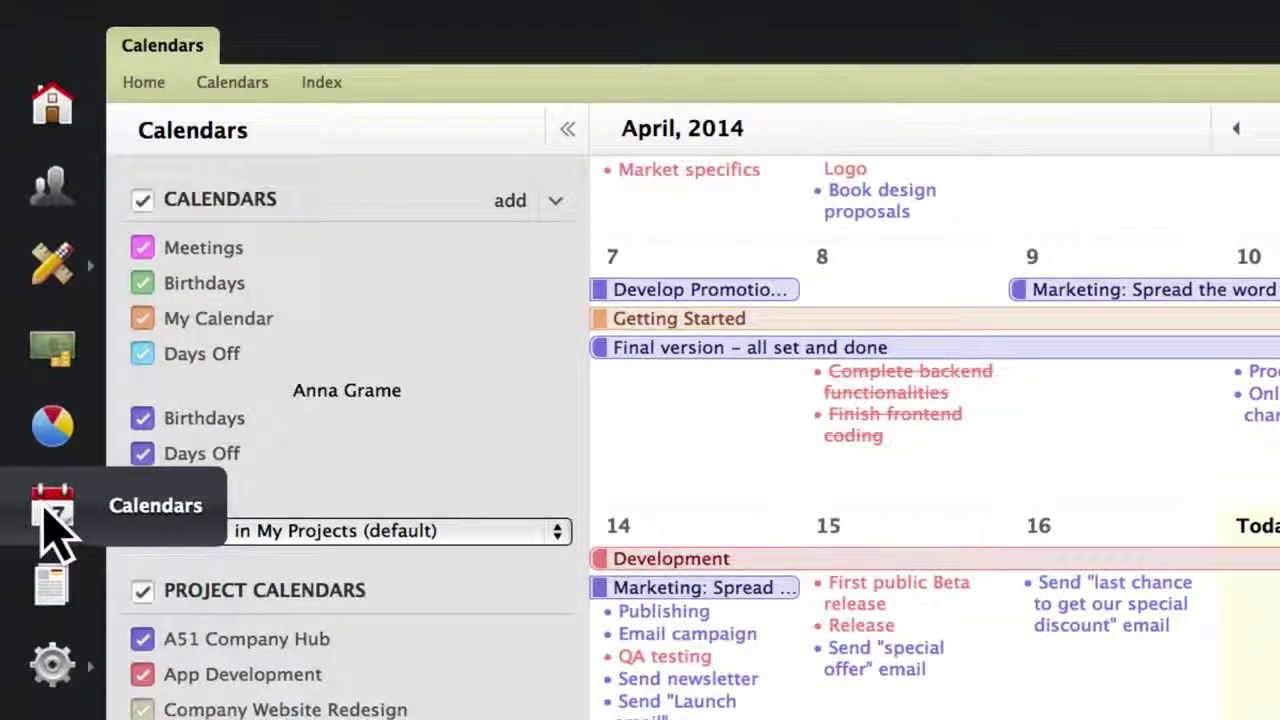
{"action": "left_click", "coordinate": [52, 590]}
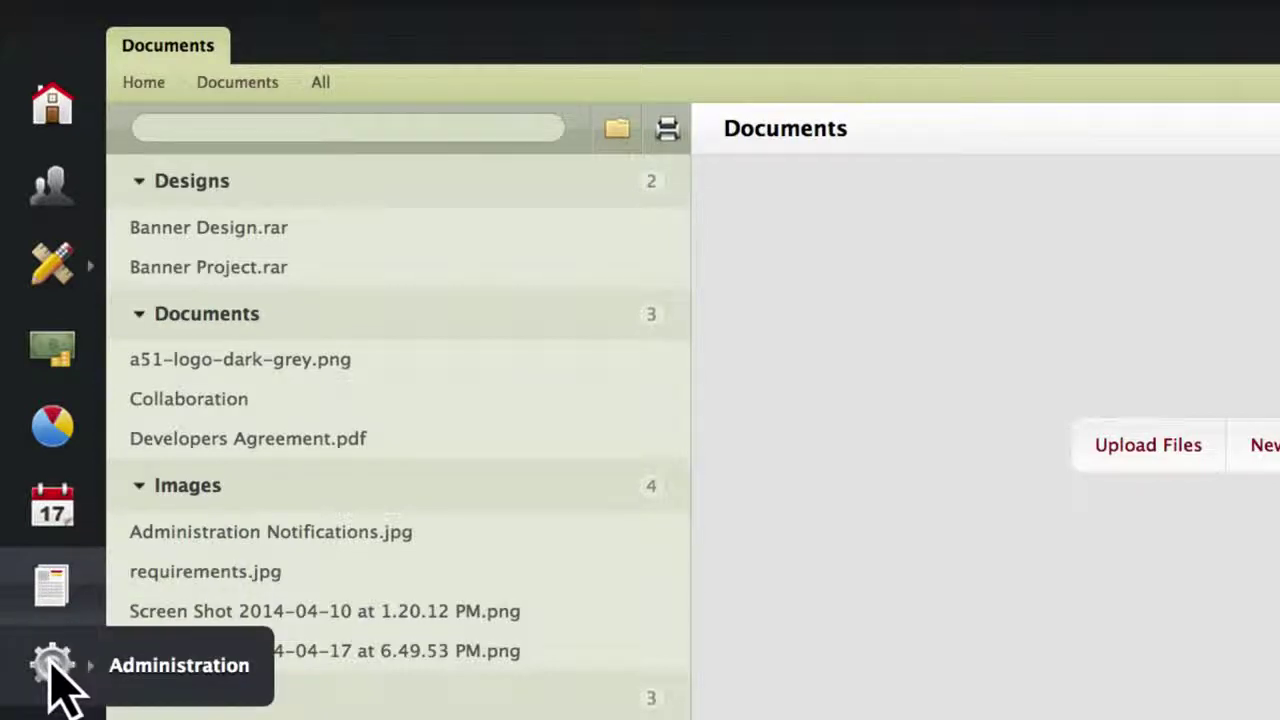
{"action": "left_click", "coordinate": [52, 668]}
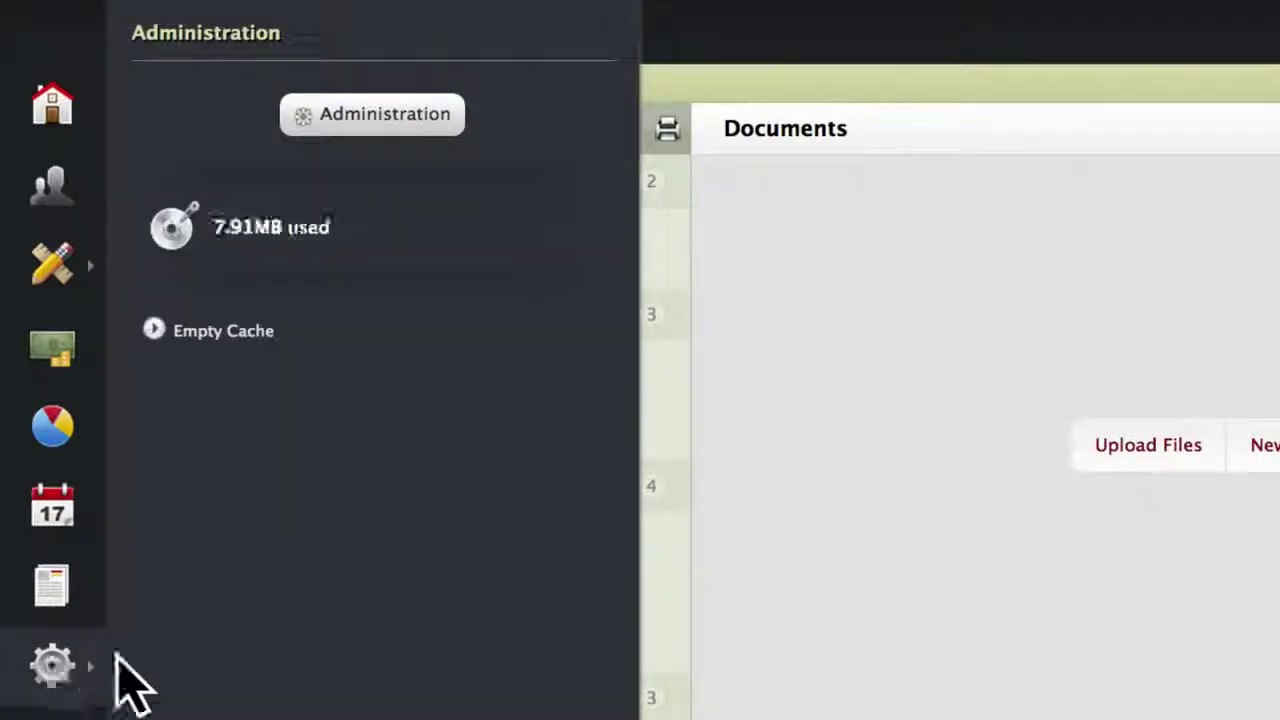
{"action": "left_click", "coordinate": [437, 128]}
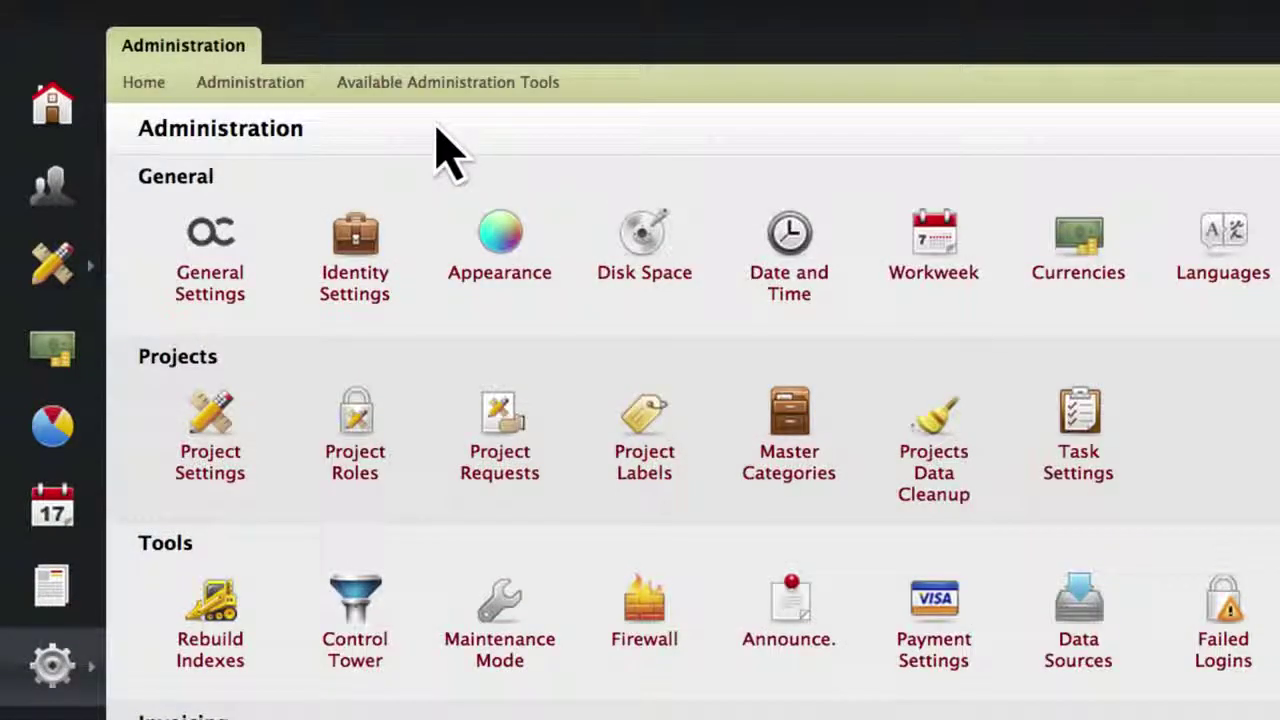
{"action": "left_click", "coordinate": [55, 110]}
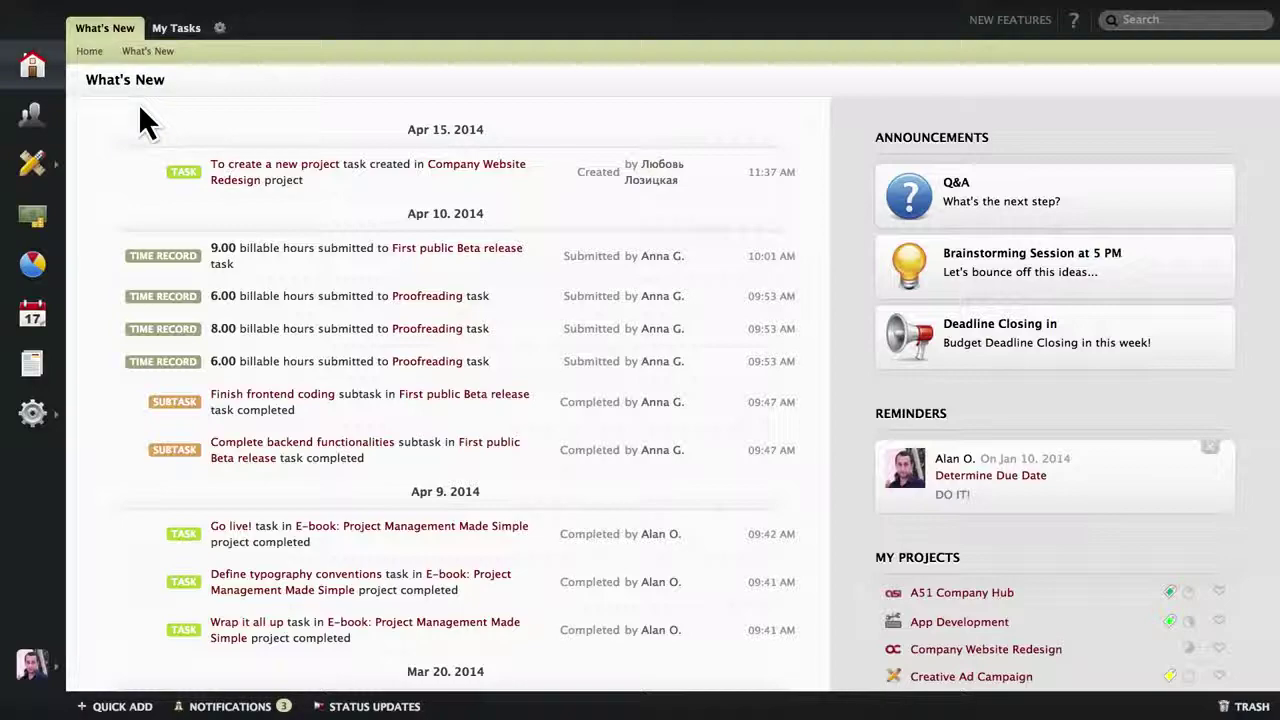
Switch the home screen to My Tasks and open, then close, task #13 Cover page design.
{"action": "scroll", "coordinate": [140, 110], "scroll_direction": "down", "scroll_amount": 10}
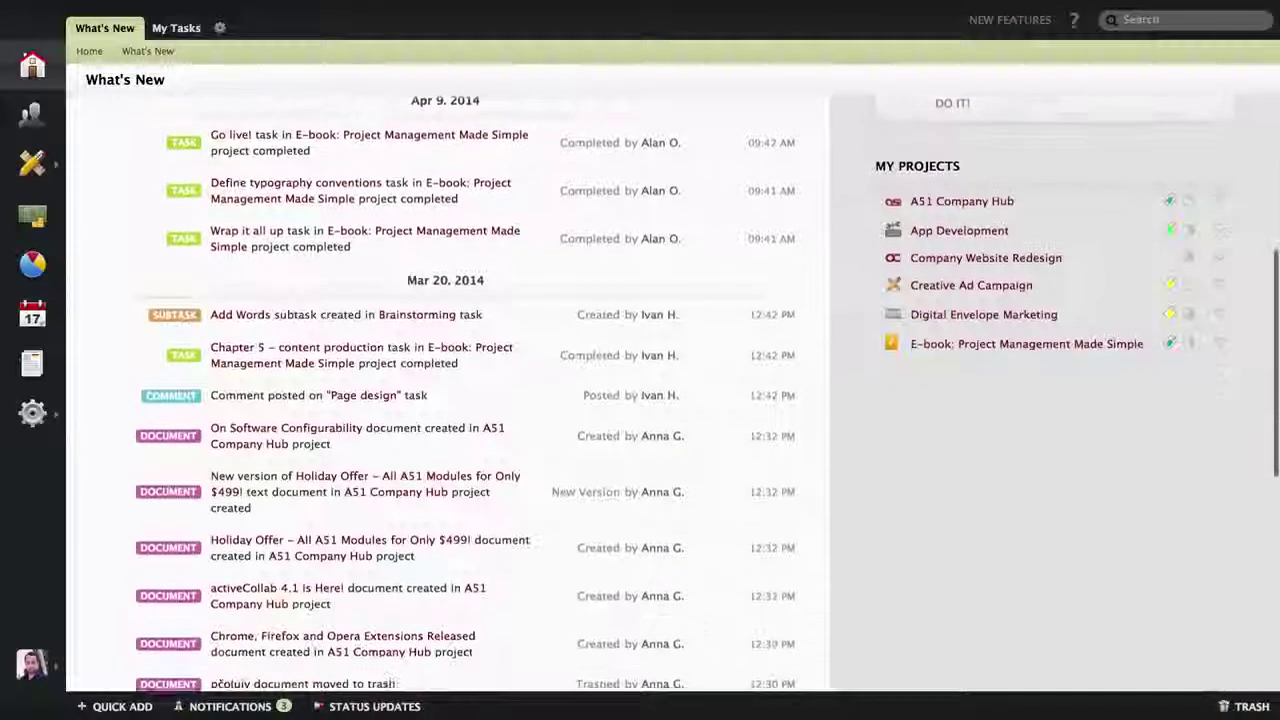
{"action": "scroll", "coordinate": [450, 400], "scroll_direction": "down", "scroll_amount": 5}
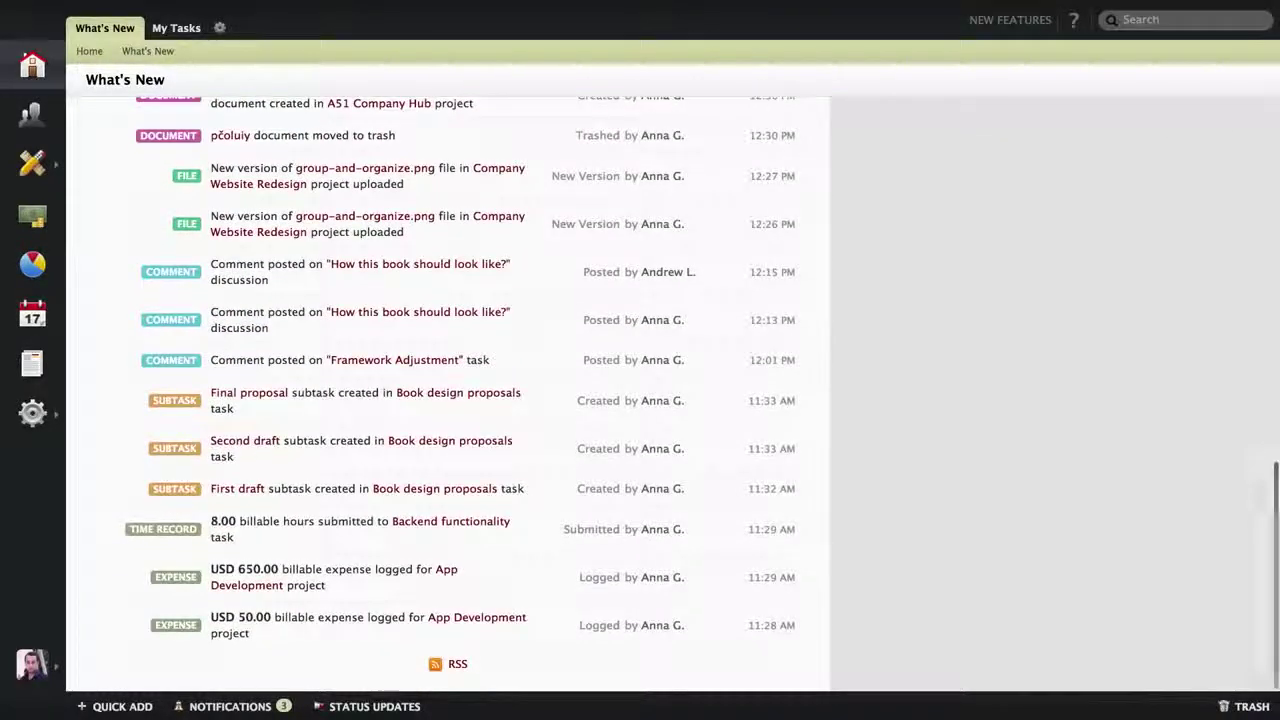
{"action": "scroll", "coordinate": [450, 400], "scroll_direction": "up", "scroll_amount": 4}
{"action": "scroll", "coordinate": [450, 400], "scroll_direction": "up", "scroll_amount": 10}
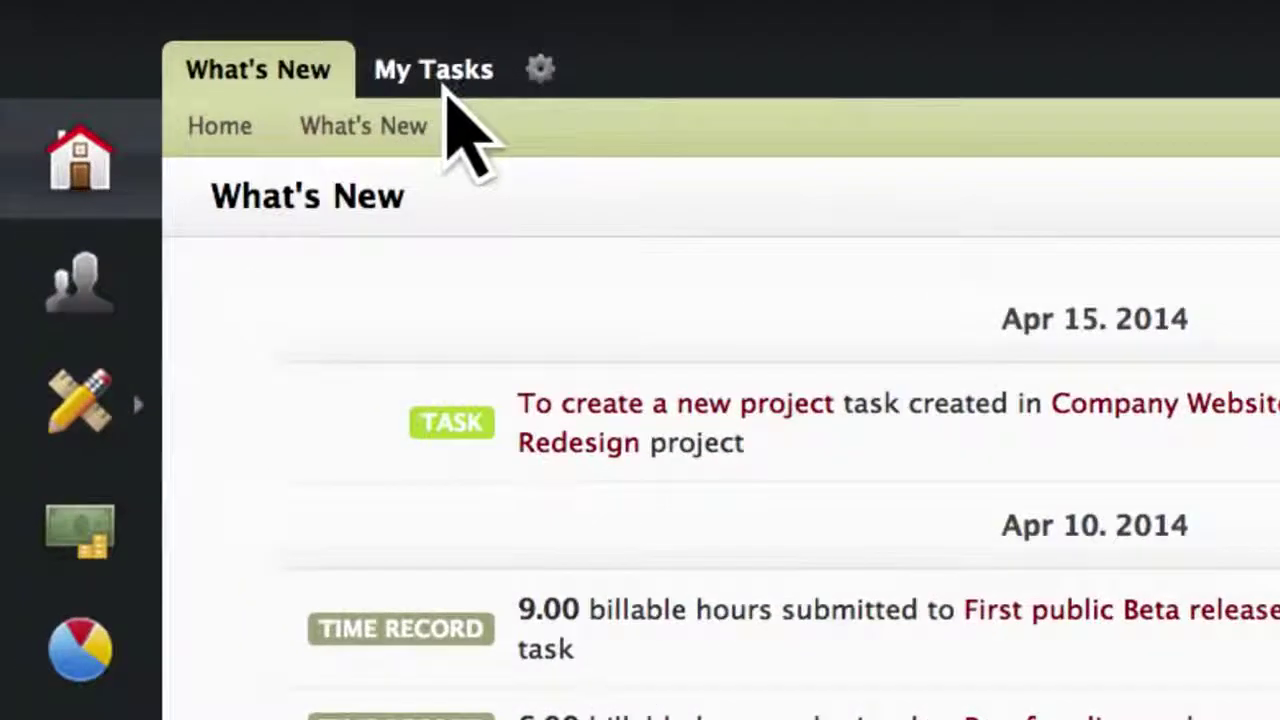
{"action": "left_click", "coordinate": [447, 85]}
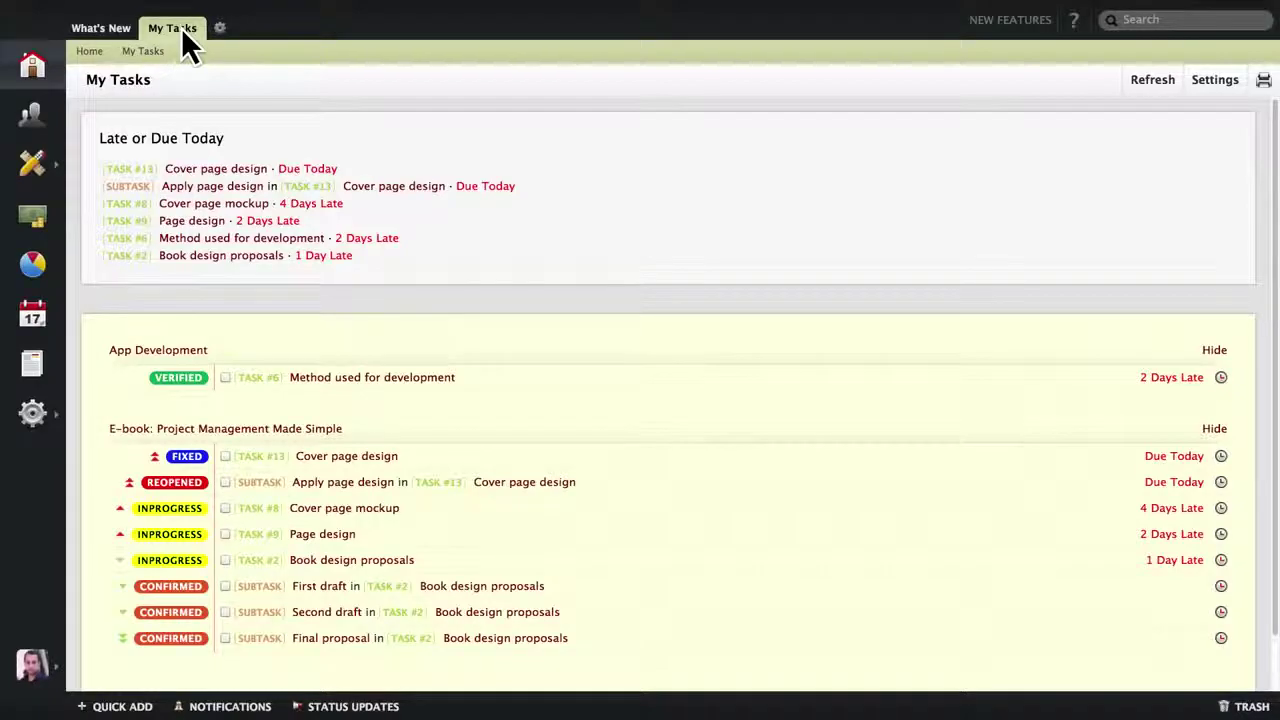
{"action": "left_click", "coordinate": [218, 166]}
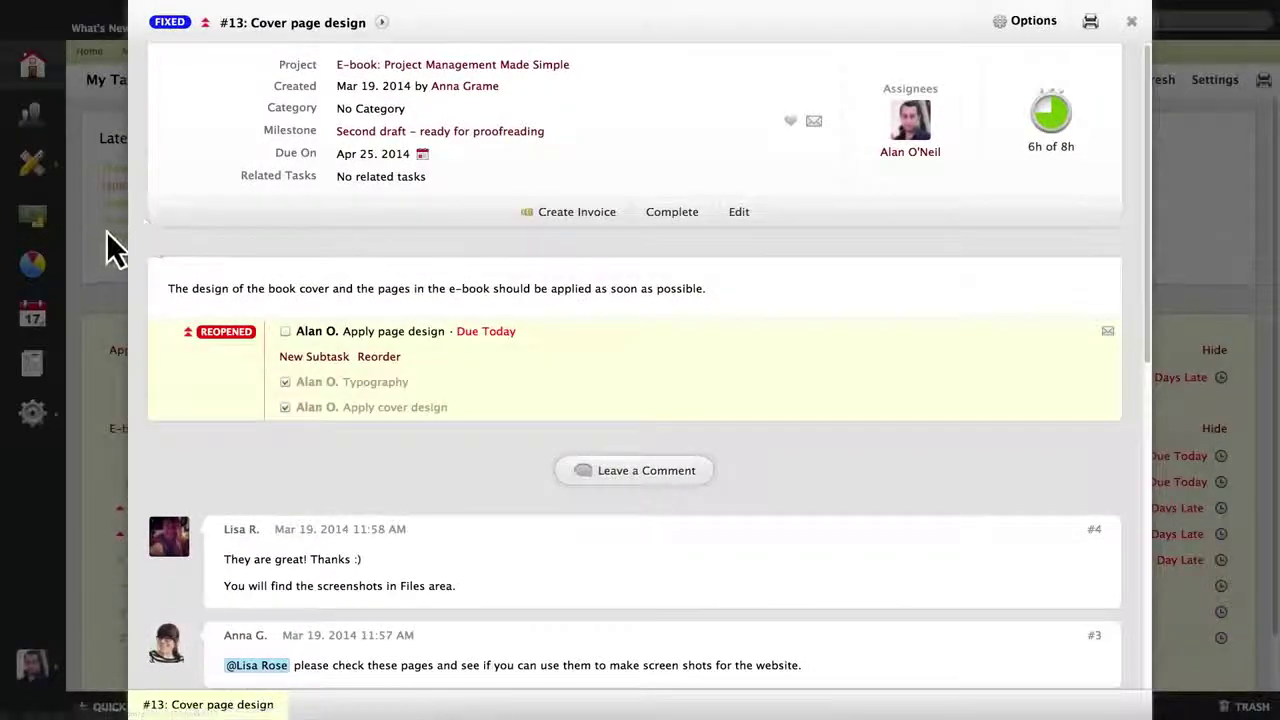
{"action": "left_click", "coordinate": [106, 245]}
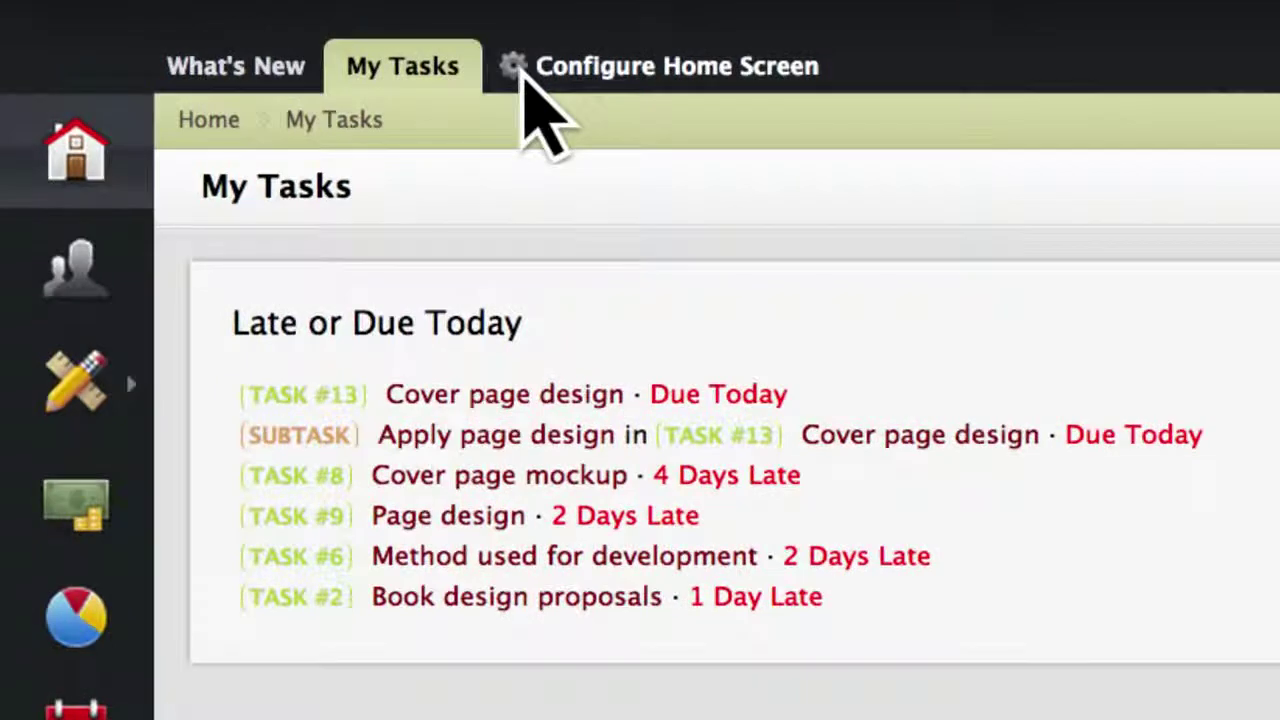
Create a new home screen tab named 'Custom Tab'.
{"action": "left_click", "coordinate": [521, 72]}
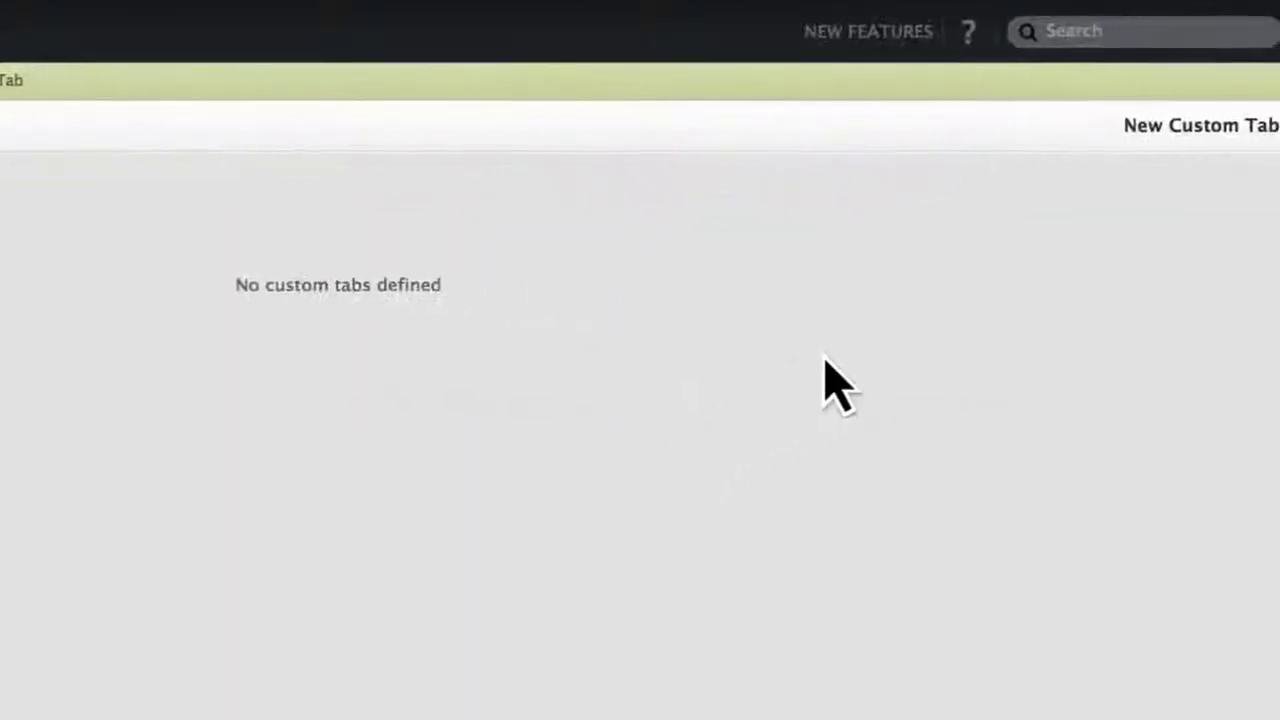
{"action": "left_click", "coordinate": [1144, 146]}
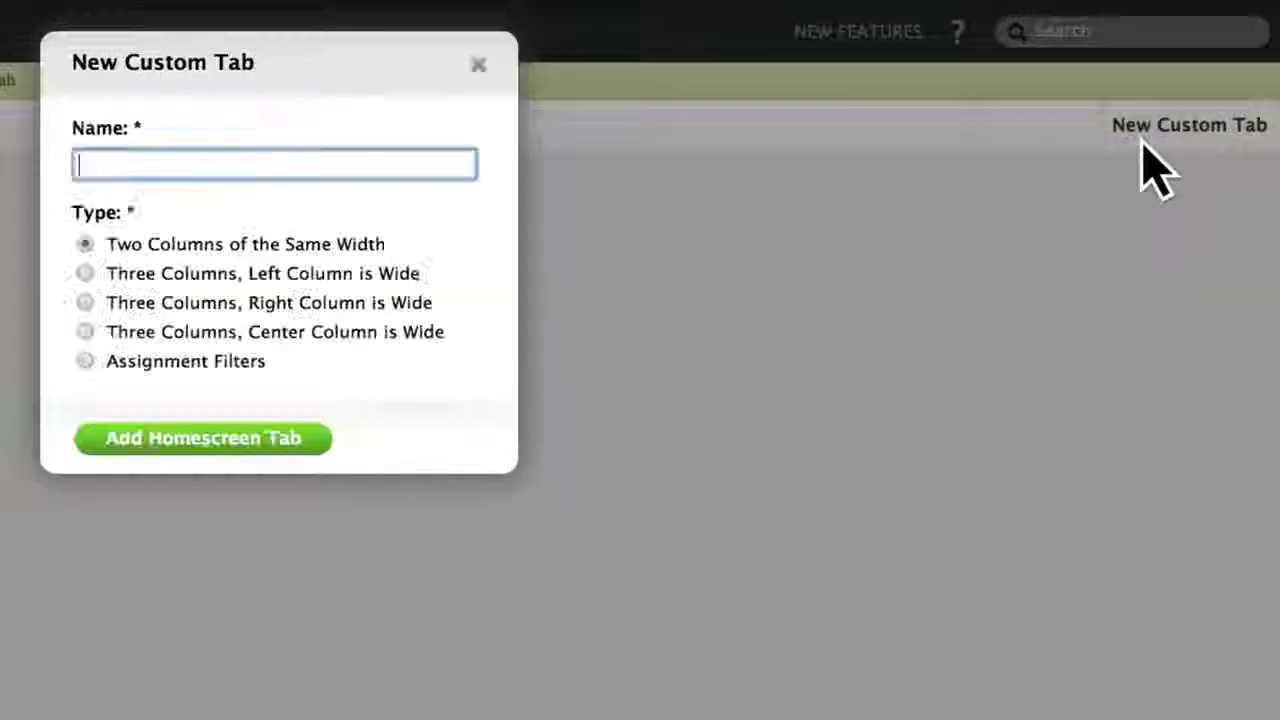
{"action": "type", "text": "Custom Tab"}
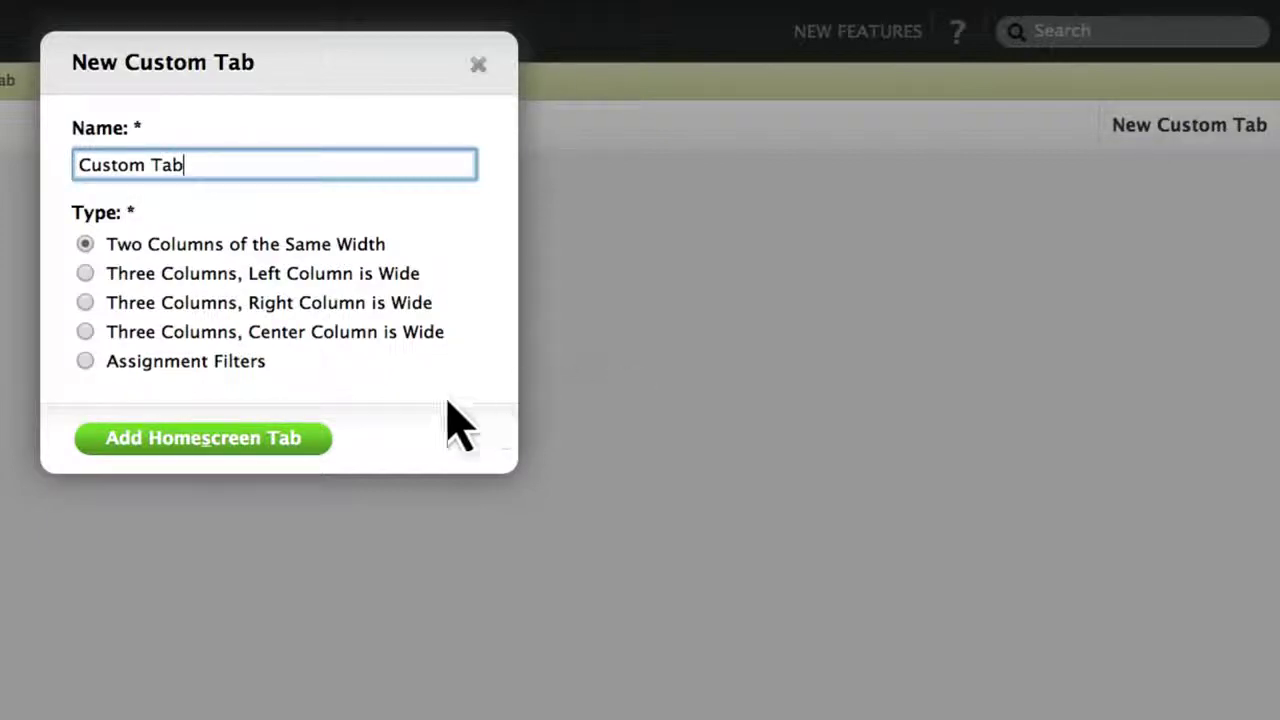
{"action": "left_click", "coordinate": [232, 445]}
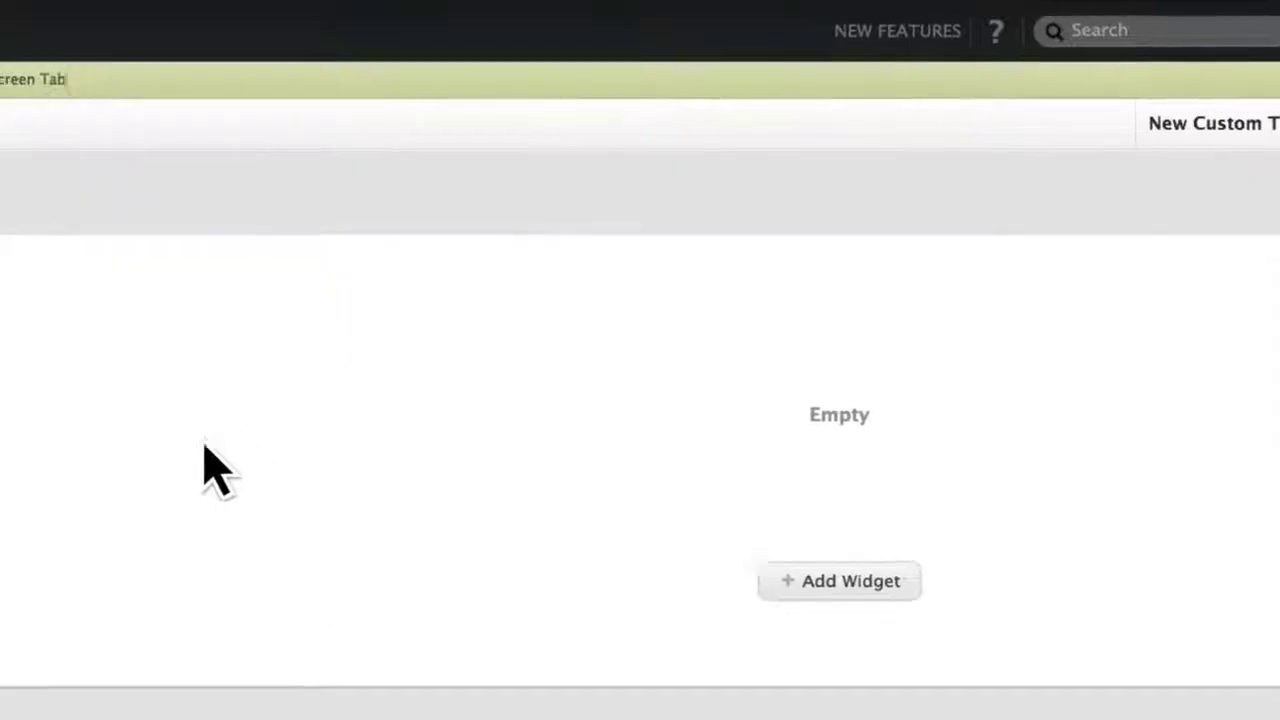
Add a Day Overview widget to Custom Tab.
{"action": "left_click", "coordinate": [520, 500]}
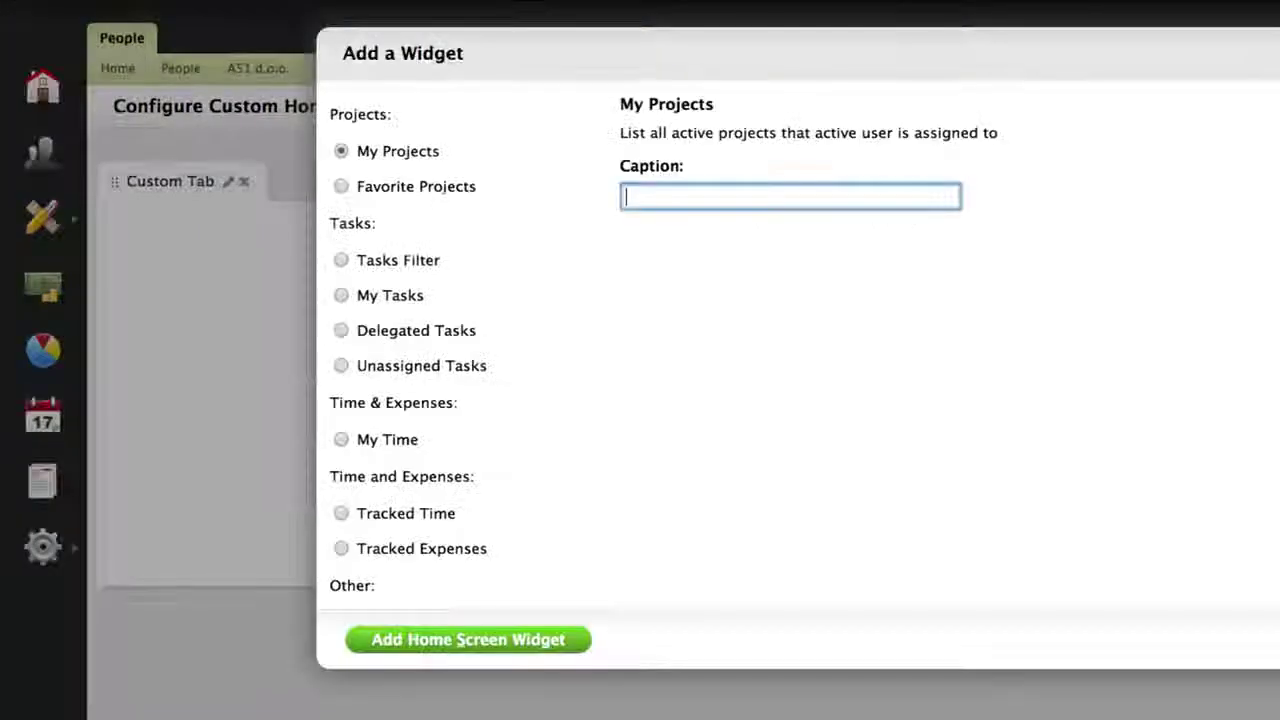
{"action": "scroll", "coordinate": [460, 350], "scroll_direction": "down", "scroll_amount": 5}
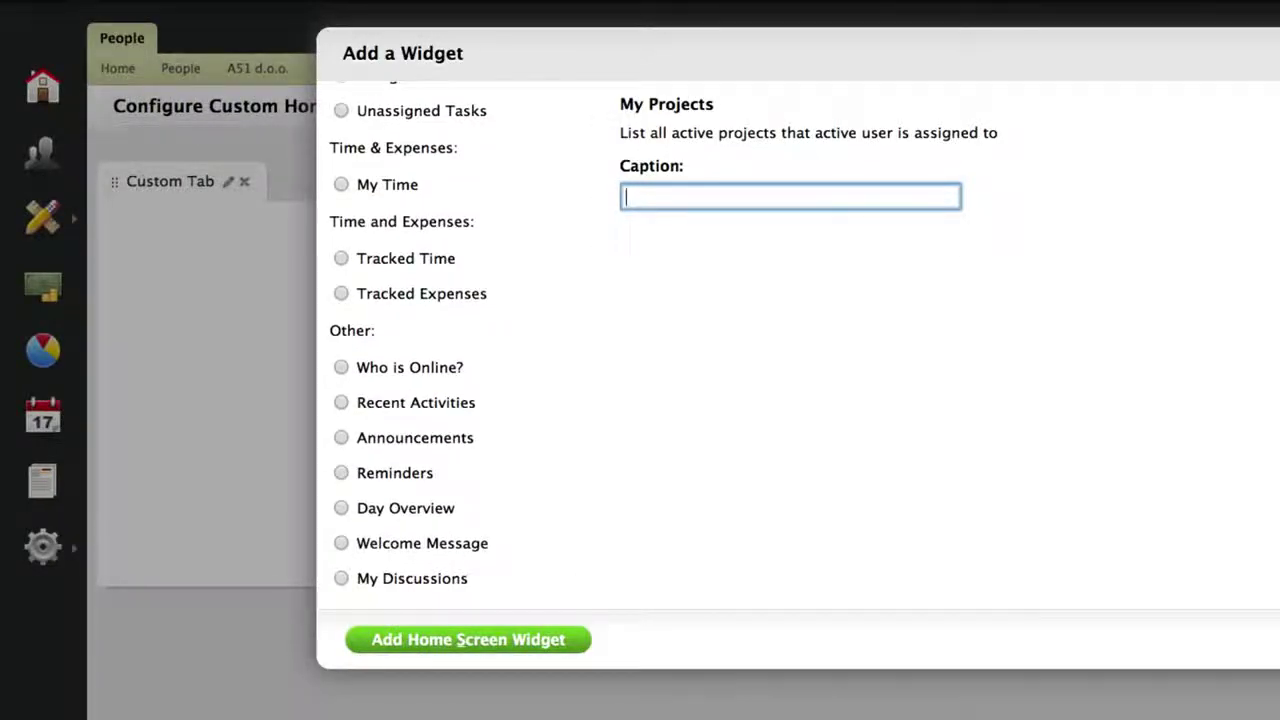
{"action": "left_click", "coordinate": [343, 512]}
{"action": "left_click", "coordinate": [455, 640]}
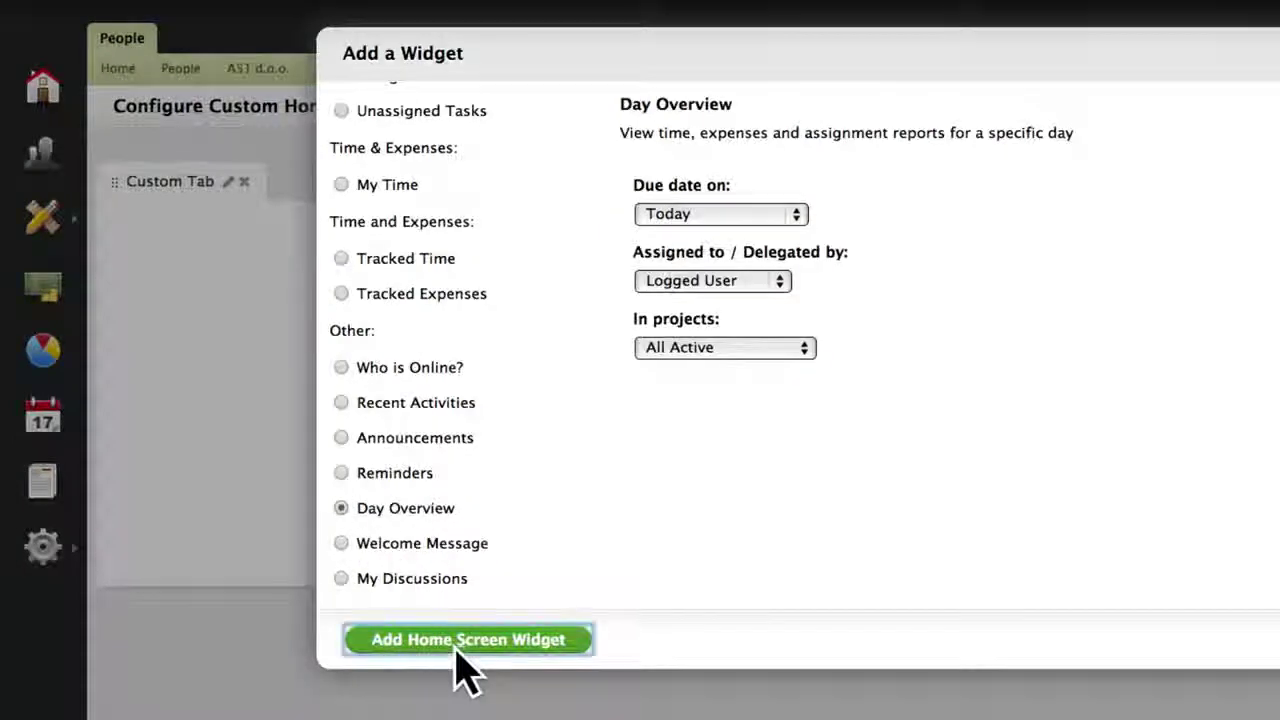
View Custom Tab on the home screen, then go to the People directory.
{"action": "left_click", "coordinate": [30, 95]}
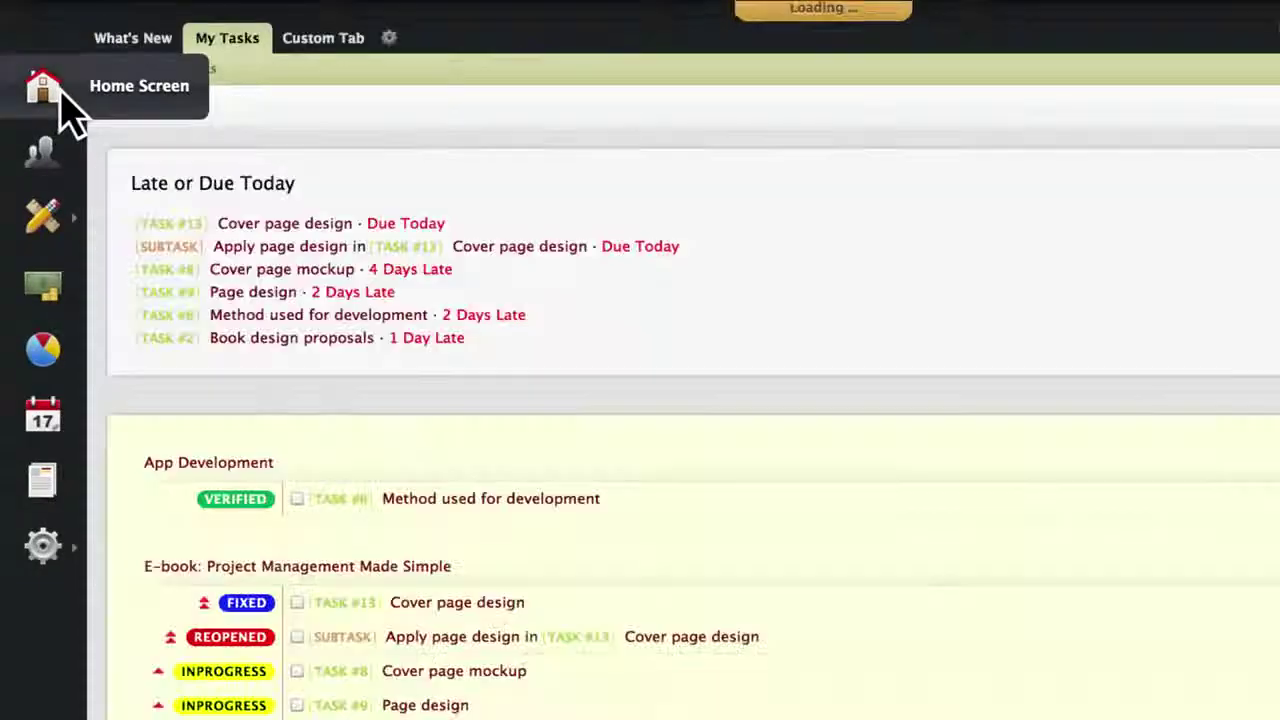
{"action": "left_click", "coordinate": [326, 40]}
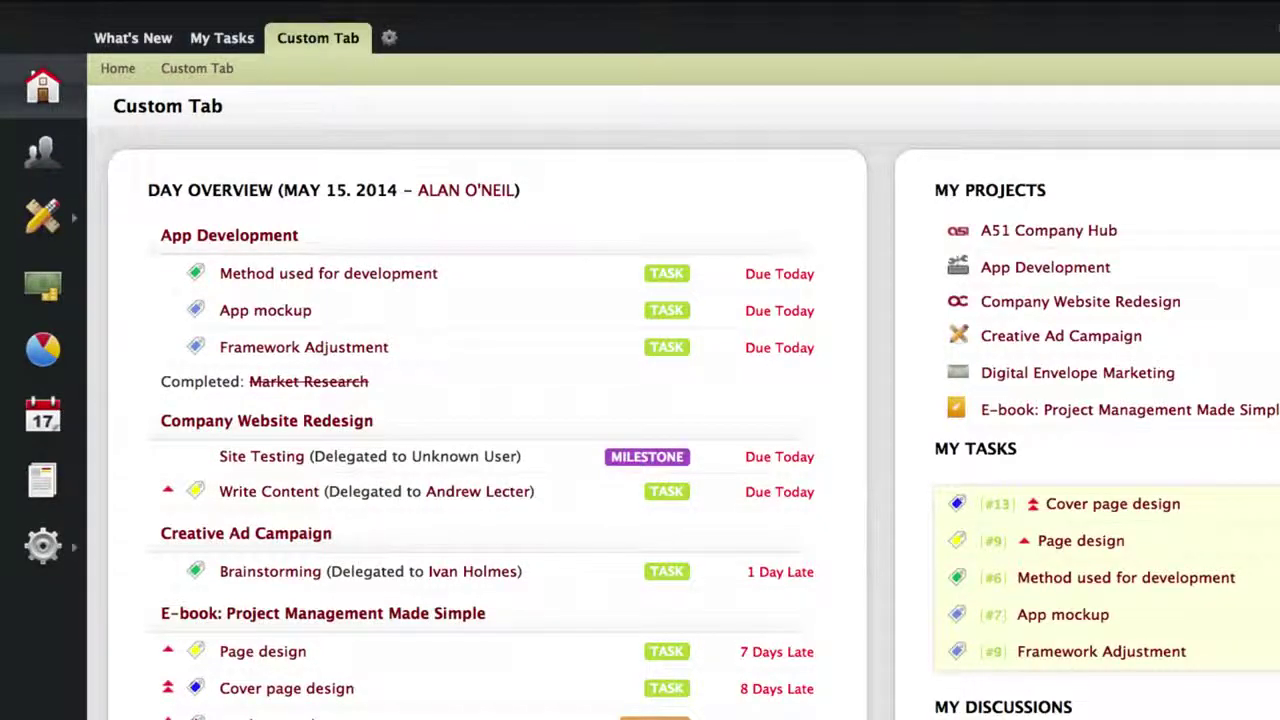
{"action": "left_click", "coordinate": [52, 157]}
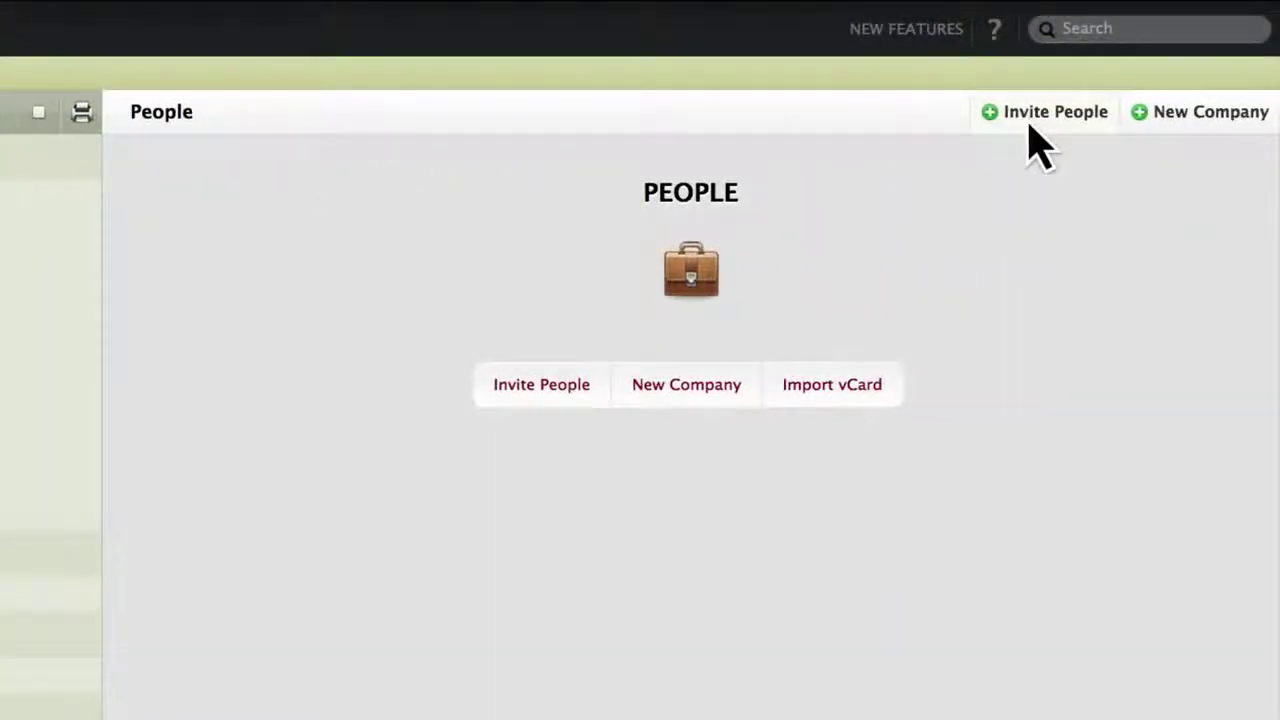
Start a new invitation and enter the person's first name, last name and e-mail.
{"action": "left_click", "coordinate": [1031, 126]}
{"action": "key", "text": "Tab"}
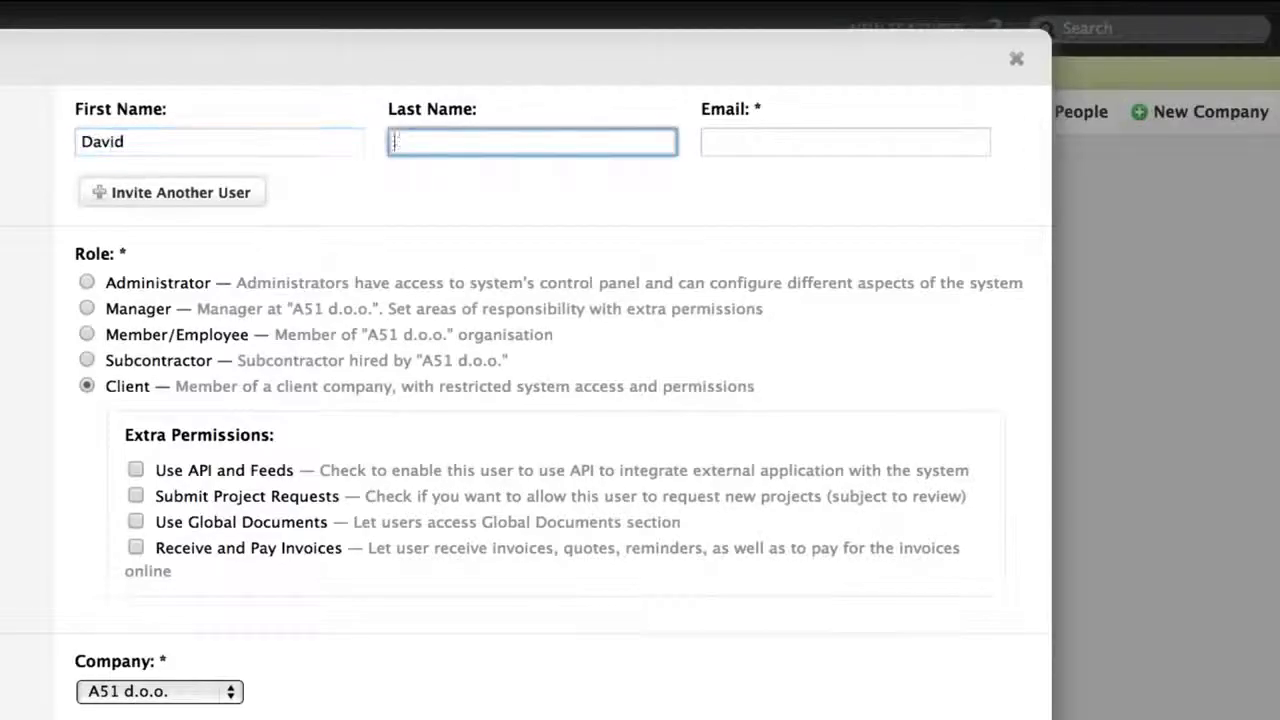
{"action": "key", "text": "Tab"}
{"action": "type", "text": "db"}
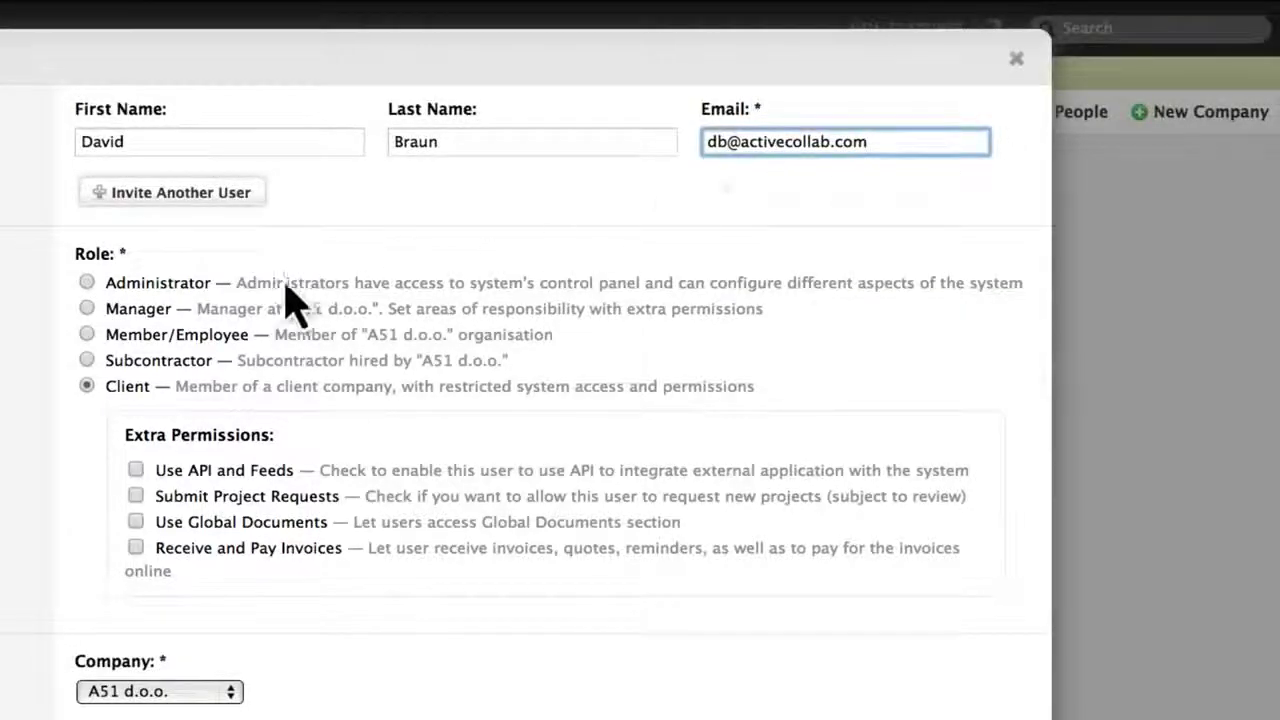
Set the invited person's role to Client.
{"action": "left_click", "coordinate": [150, 288]}
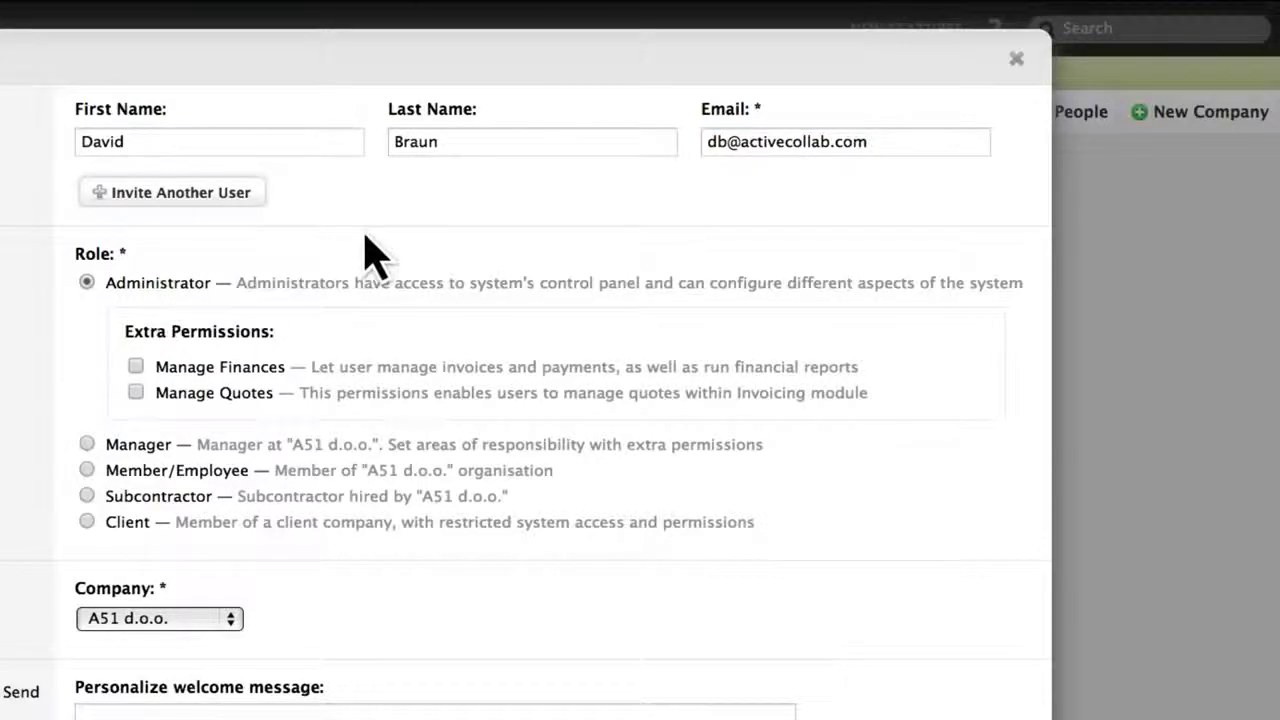
{"action": "left_click", "coordinate": [88, 444]}
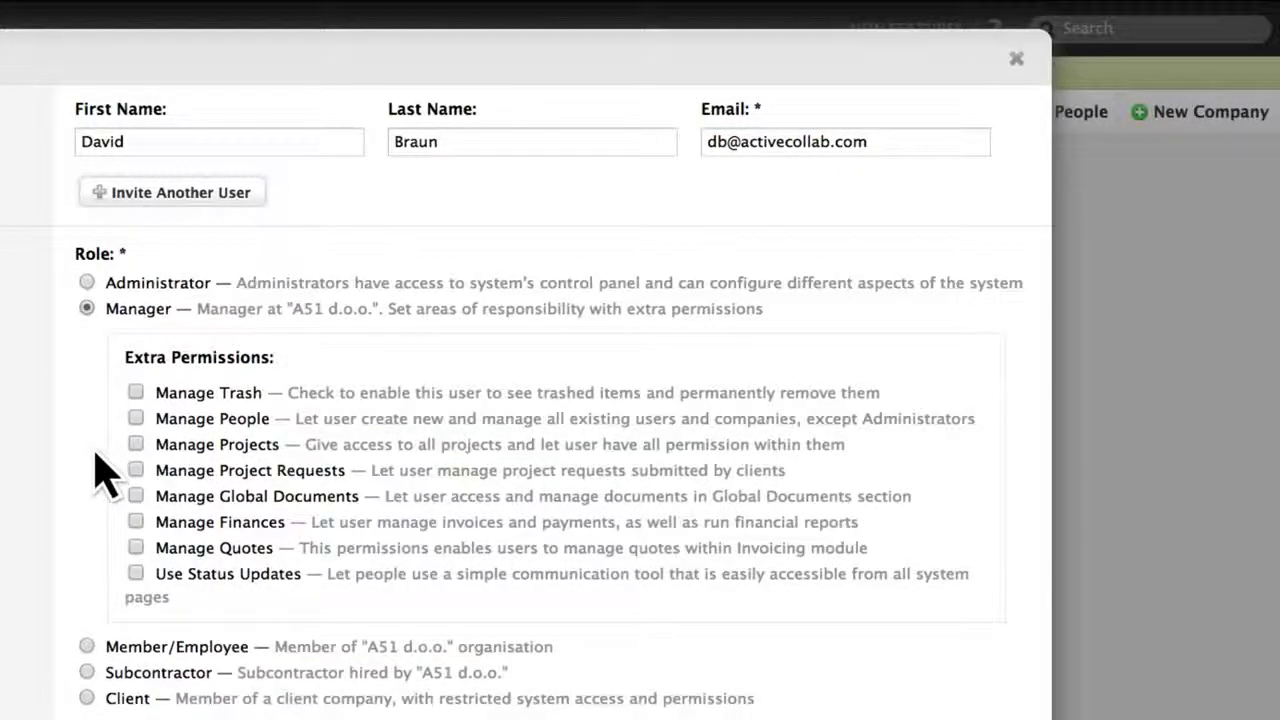
{"action": "left_click", "coordinate": [87, 647]}
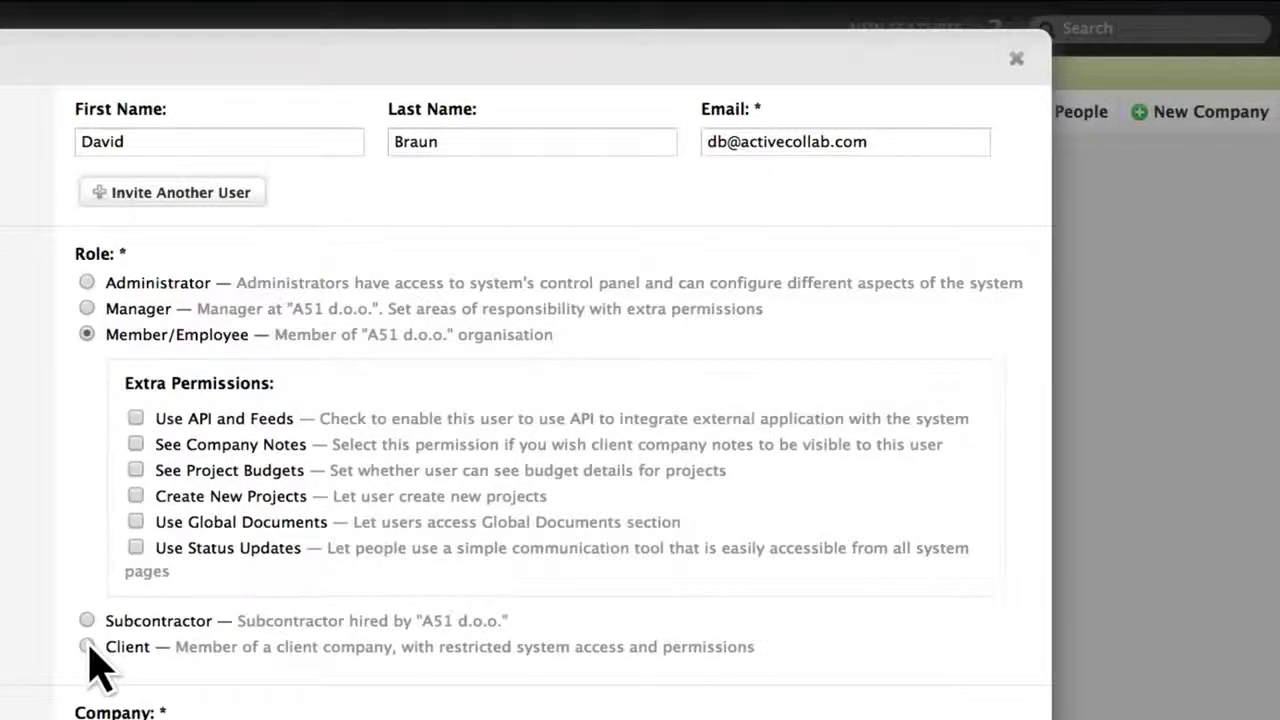
{"action": "left_click", "coordinate": [87, 622]}
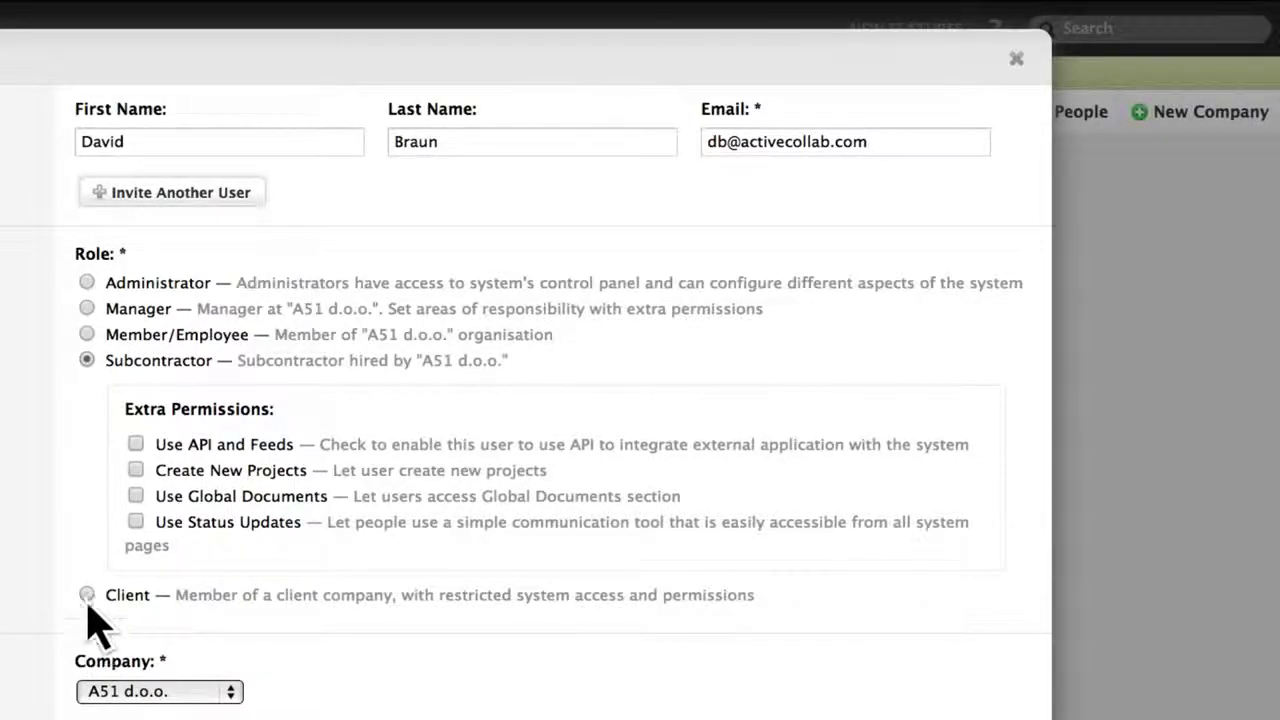
{"action": "left_click", "coordinate": [87, 595]}
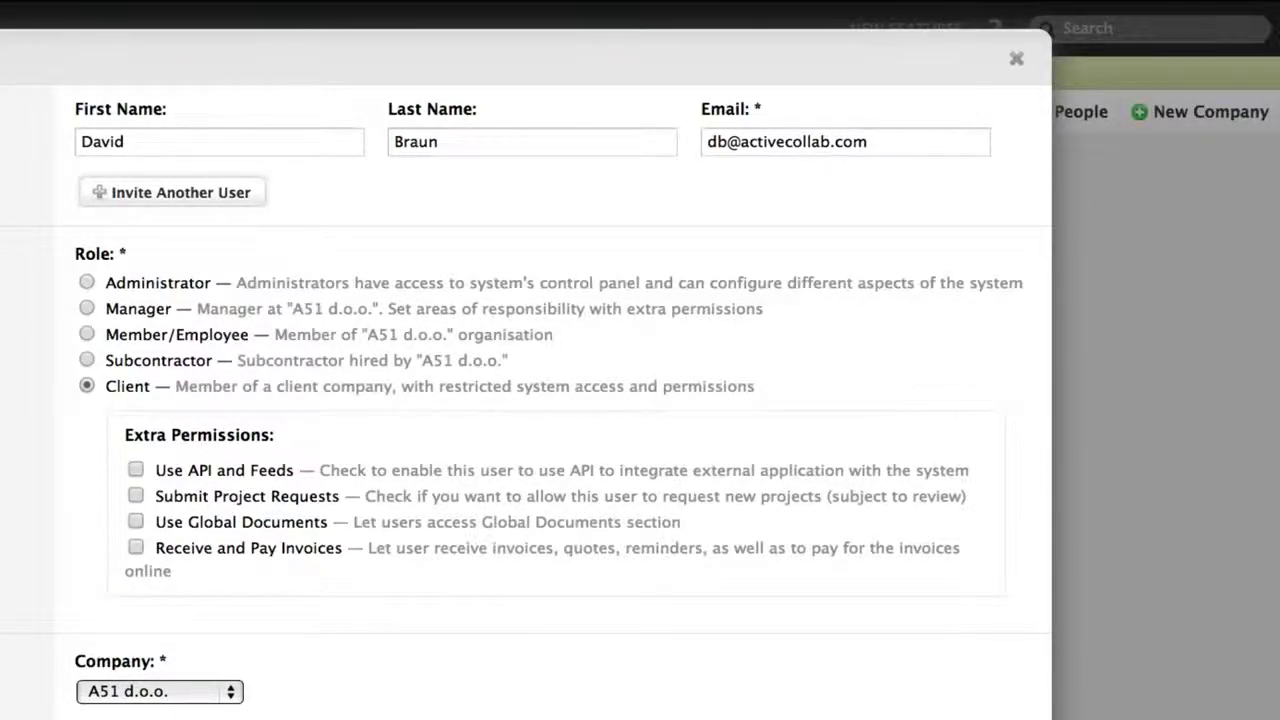
Give Milestones Access Only and Discussions Access and Create, then send the invitation.
{"action": "scroll", "coordinate": [640, 360], "scroll_direction": "down", "scroll_amount": 10}
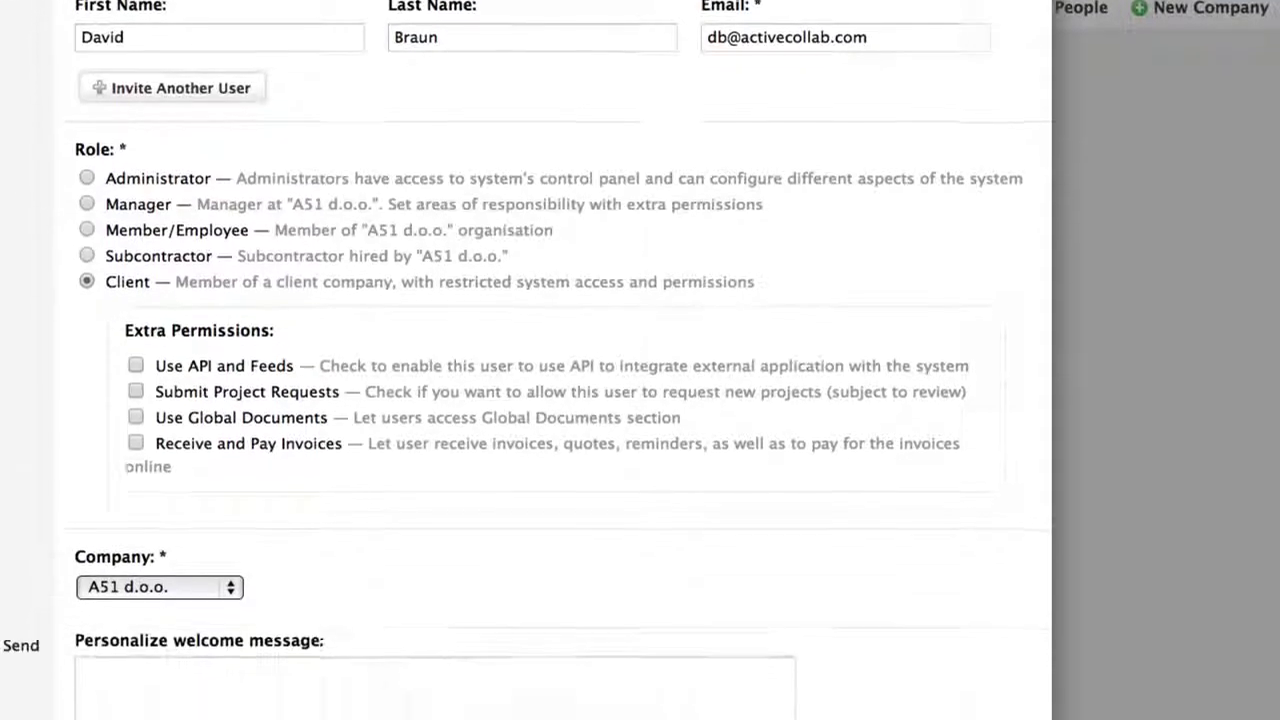
{"action": "scroll", "coordinate": [640, 360], "scroll_direction": "down", "scroll_amount": 3}
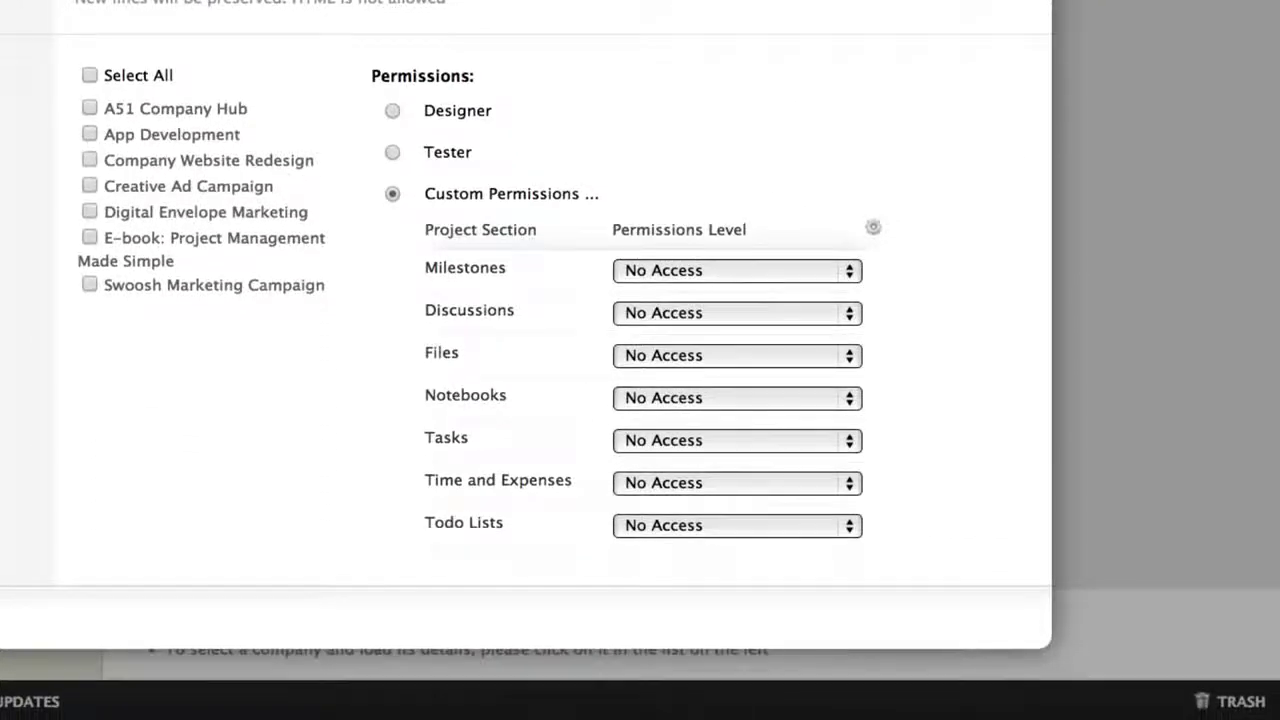
{"action": "left_click", "coordinate": [811, 280]}
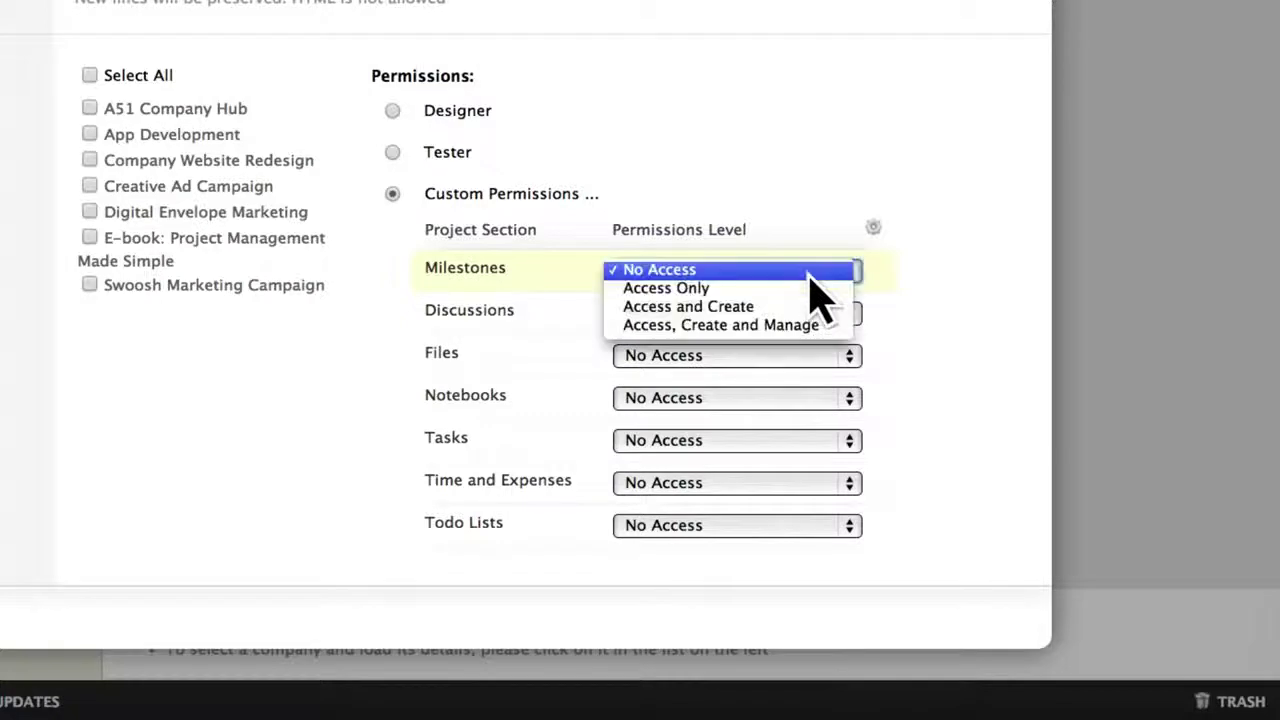
{"action": "left_click", "coordinate": [805, 288]}
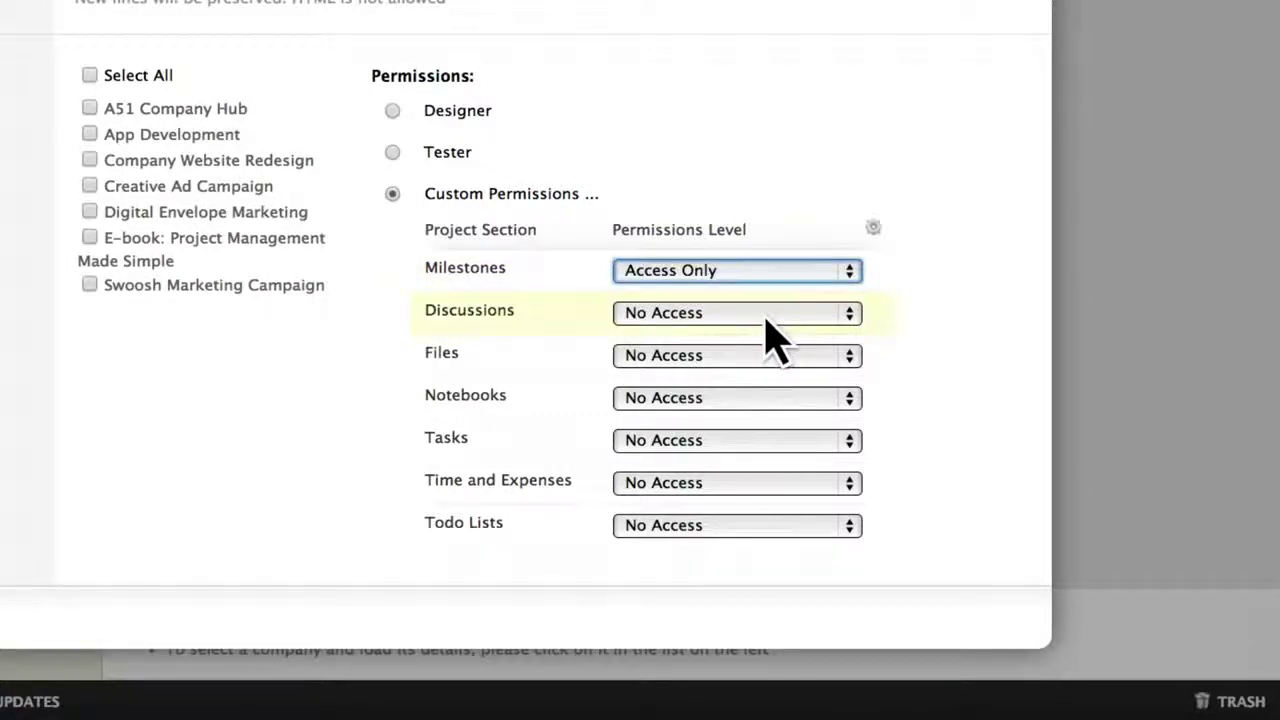
{"action": "left_click", "coordinate": [767, 320]}
{"action": "left_click", "coordinate": [768, 346]}
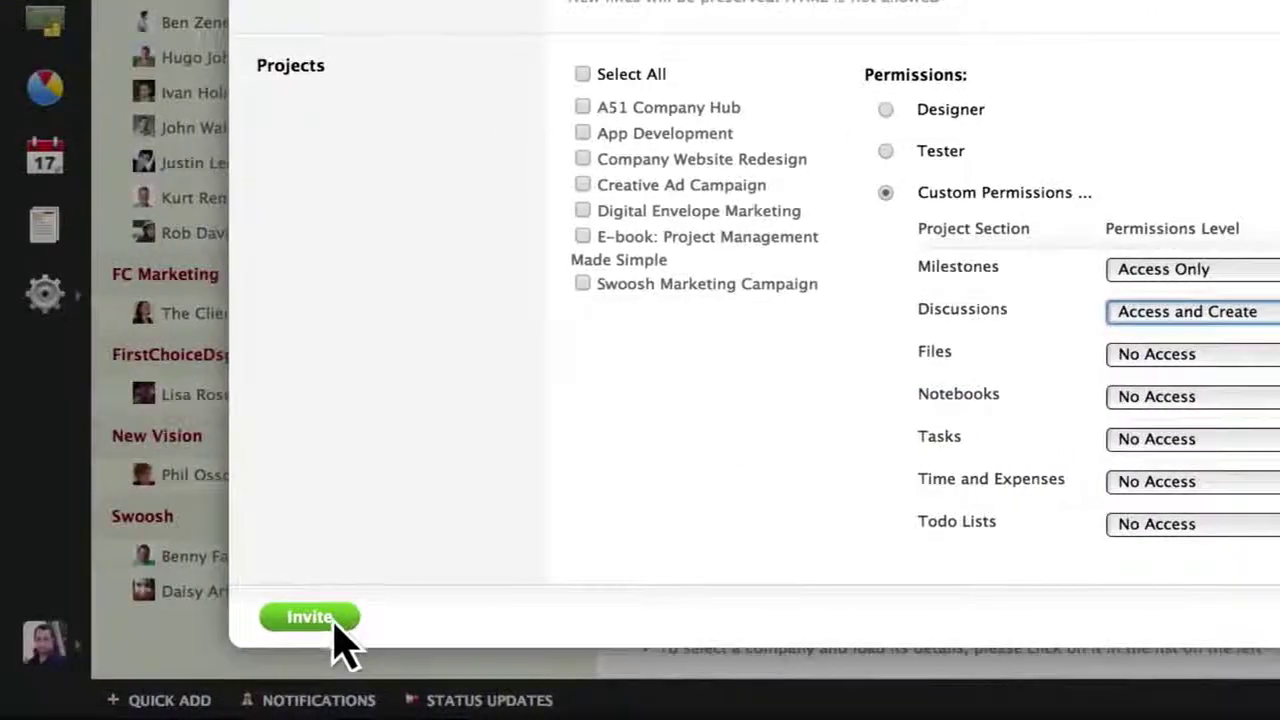
{"action": "left_click", "coordinate": [333, 617]}
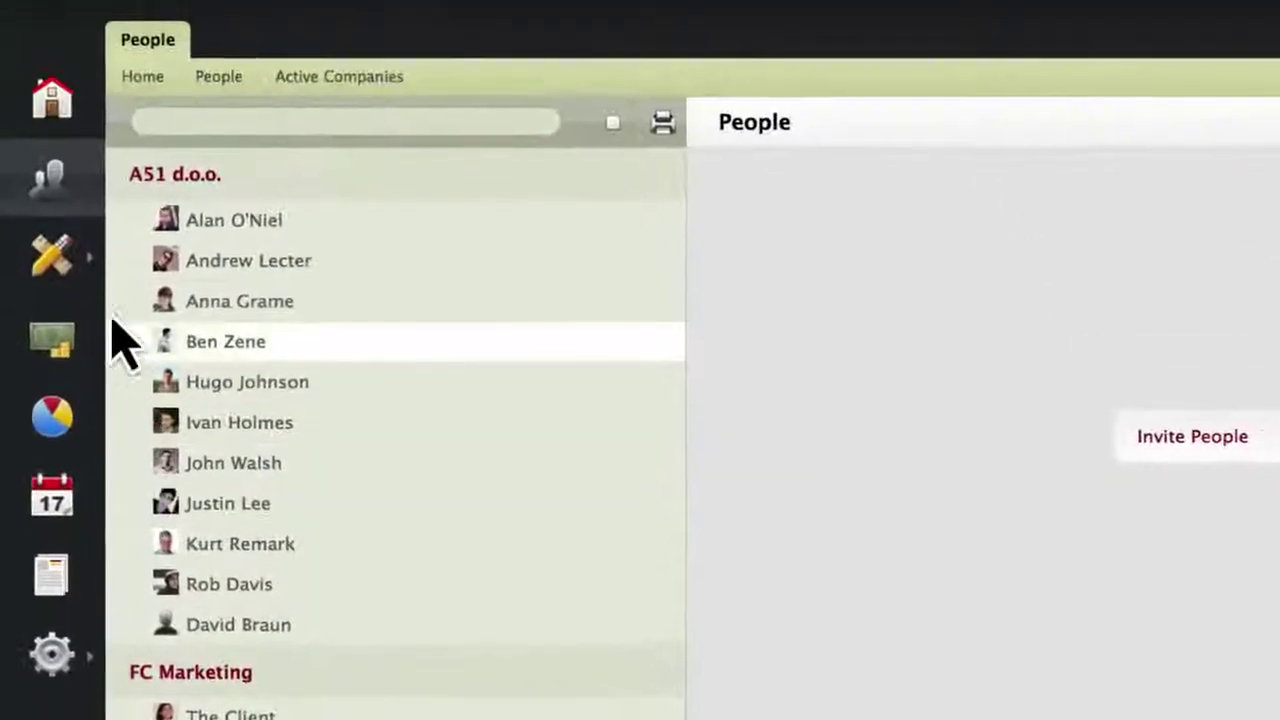
Open the Company Website Redesign project overview and scroll through its recent activity.
{"action": "left_click", "coordinate": [82, 255]}
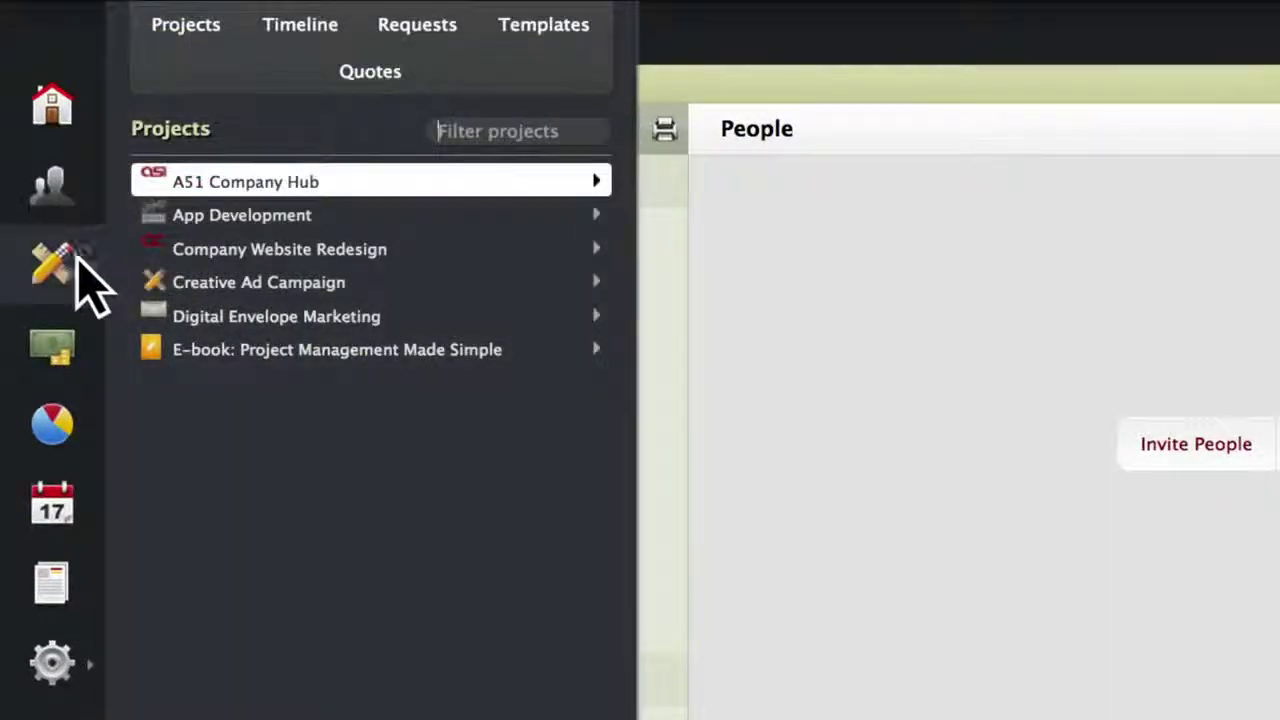
{"action": "mouse_move", "coordinate": [183, 260]}
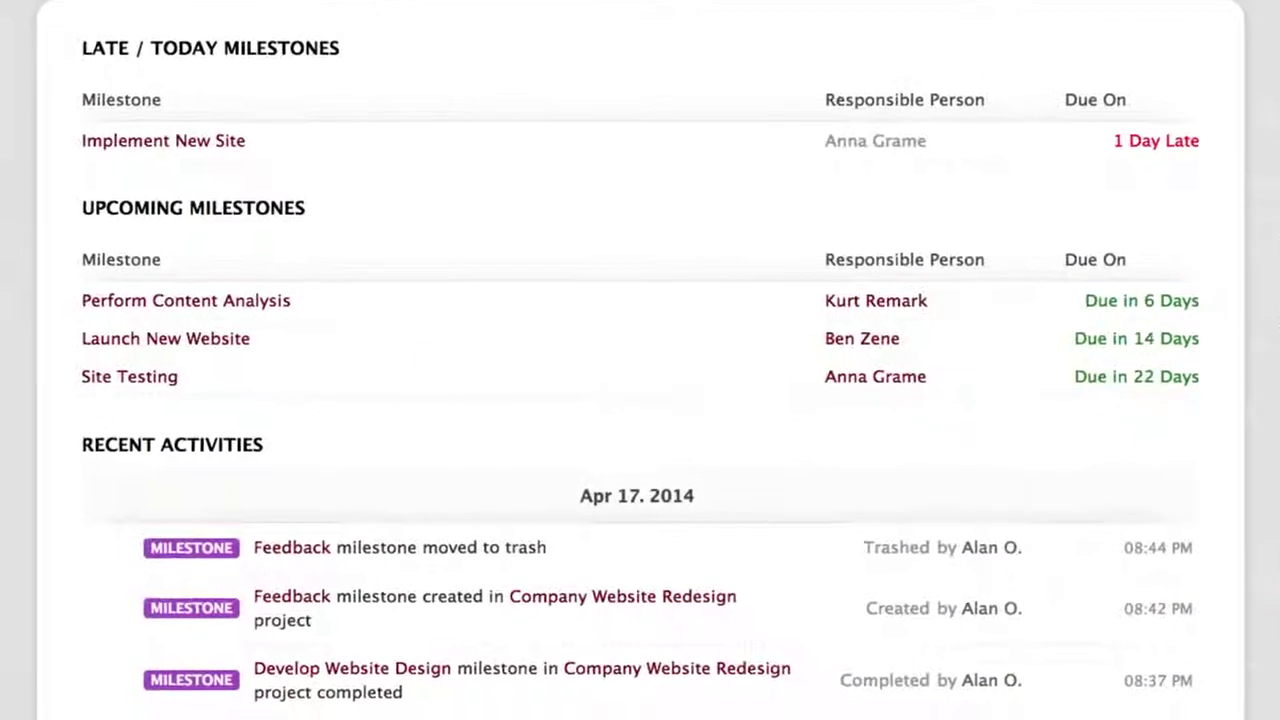
{"action": "scroll", "coordinate": [1074, 523], "scroll_direction": "down", "scroll_amount": 8}
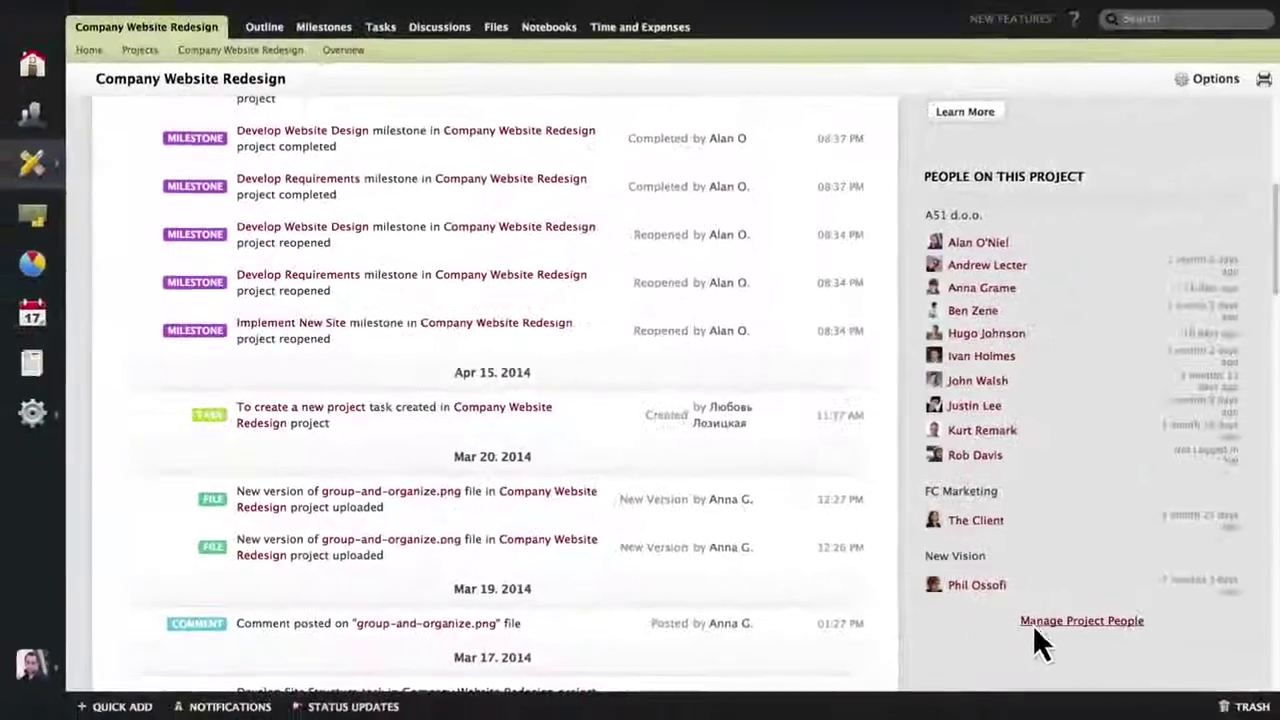
Add the newly invited user to Company Website Redesign with the Designer permission set.
{"action": "left_click", "coordinate": [1250, 683]}
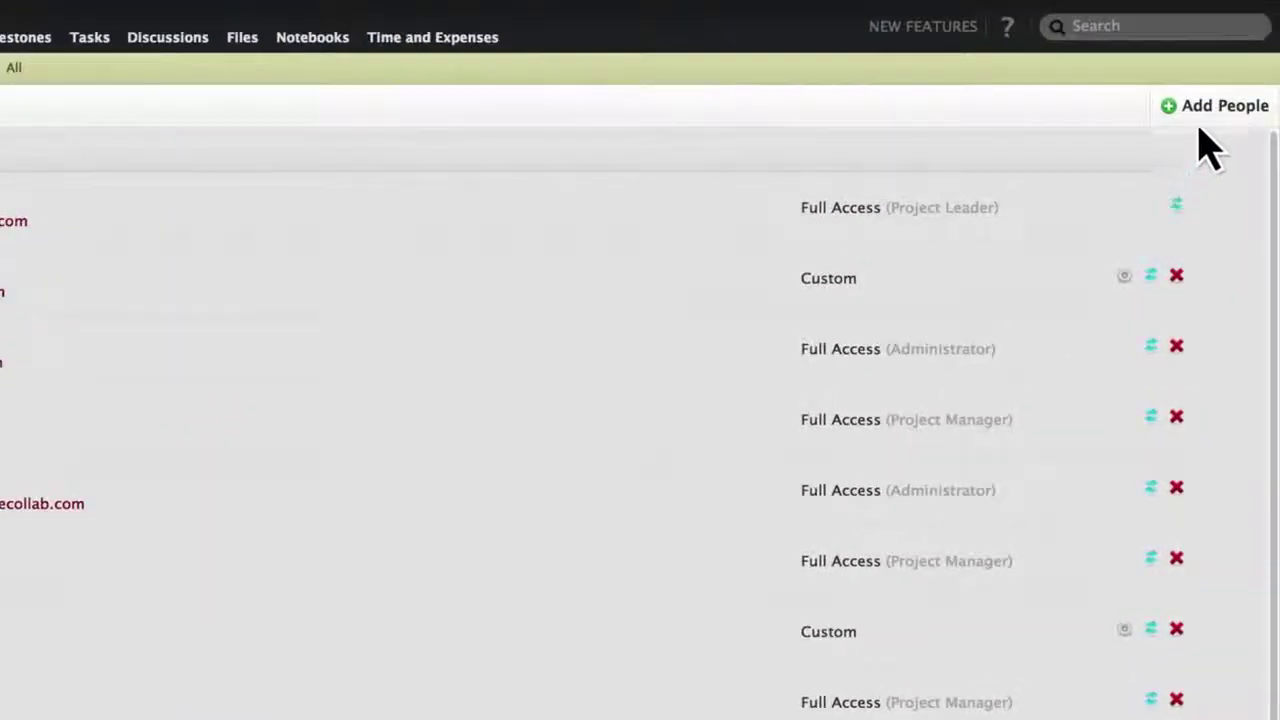
{"action": "left_click", "coordinate": [1205, 110]}
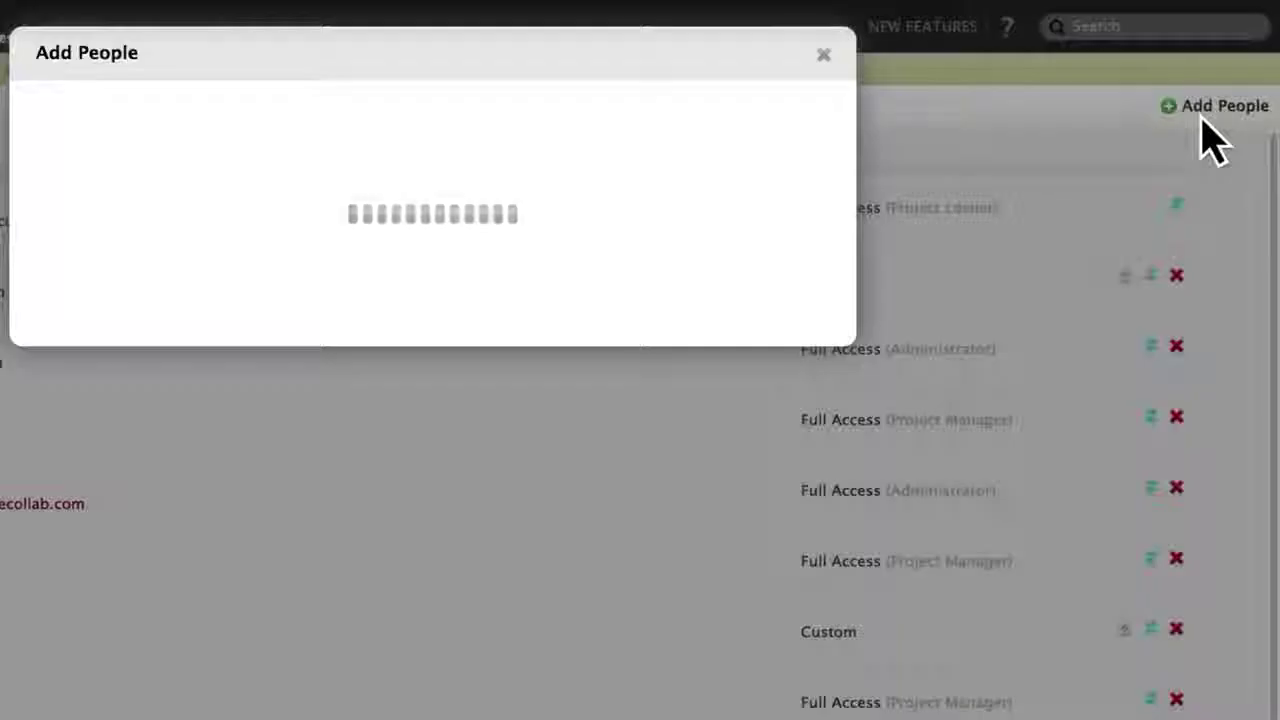
{"action": "left_click", "coordinate": [484, 142]}
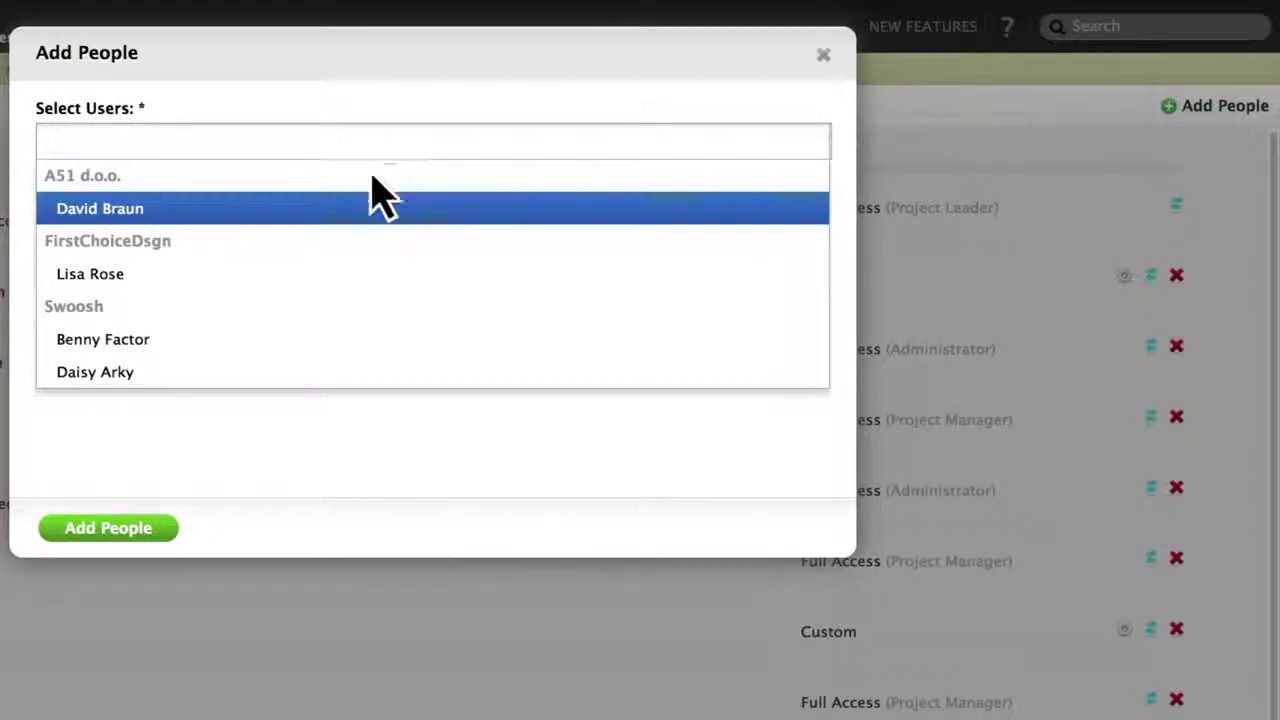
{"action": "left_click", "coordinate": [290, 210]}
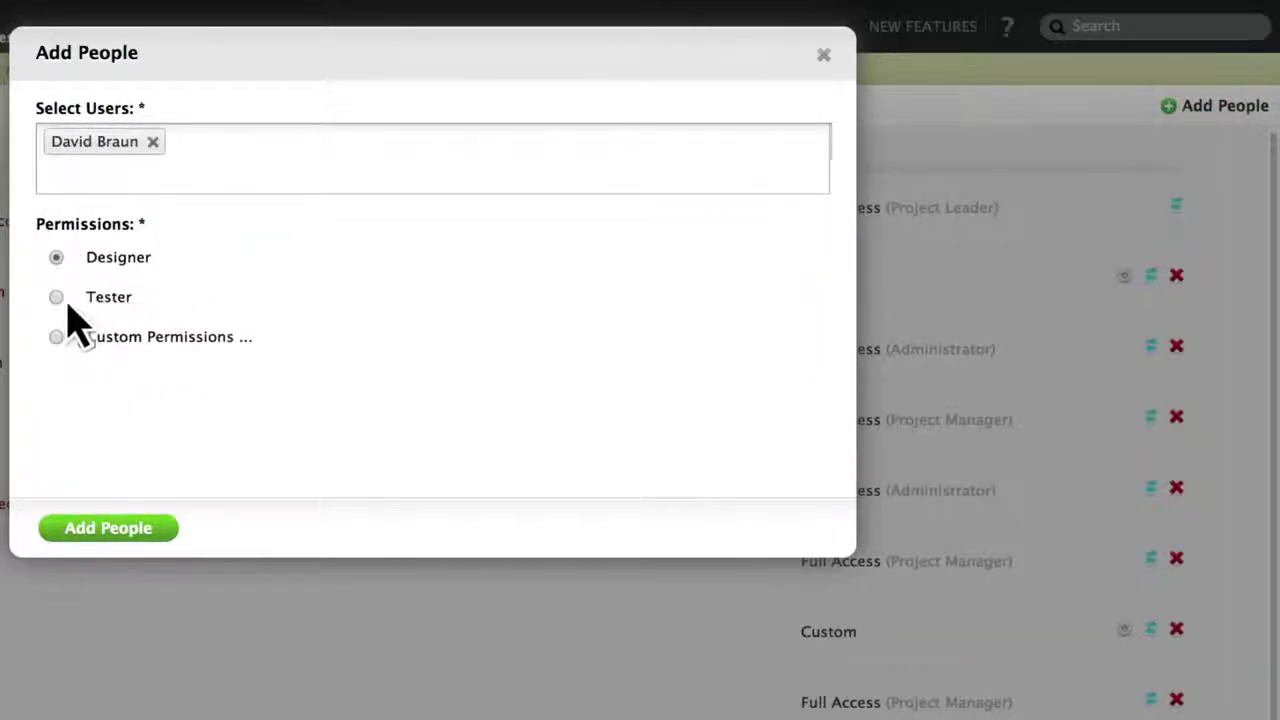
{"action": "left_click", "coordinate": [100, 528]}
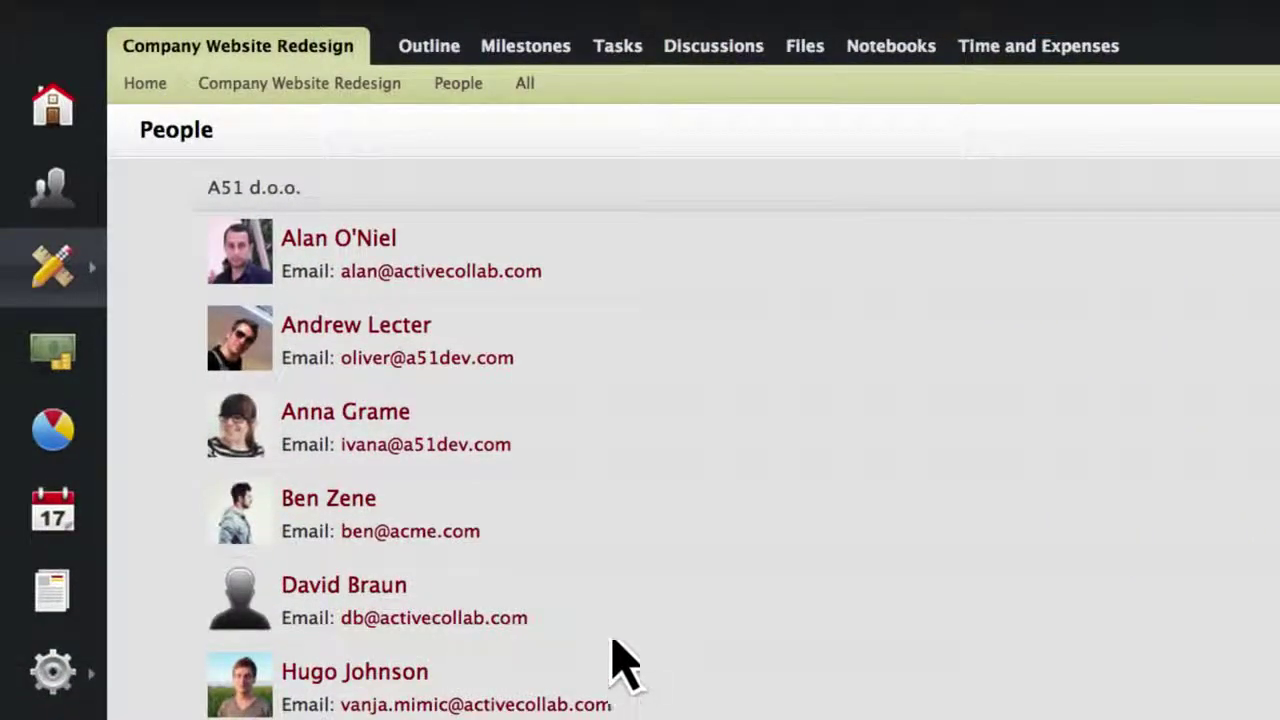
Create the Site Testing milestone from 2014/04/22 to 2014/04/24, assigned to the new user.
{"action": "left_click", "coordinate": [546, 50]}
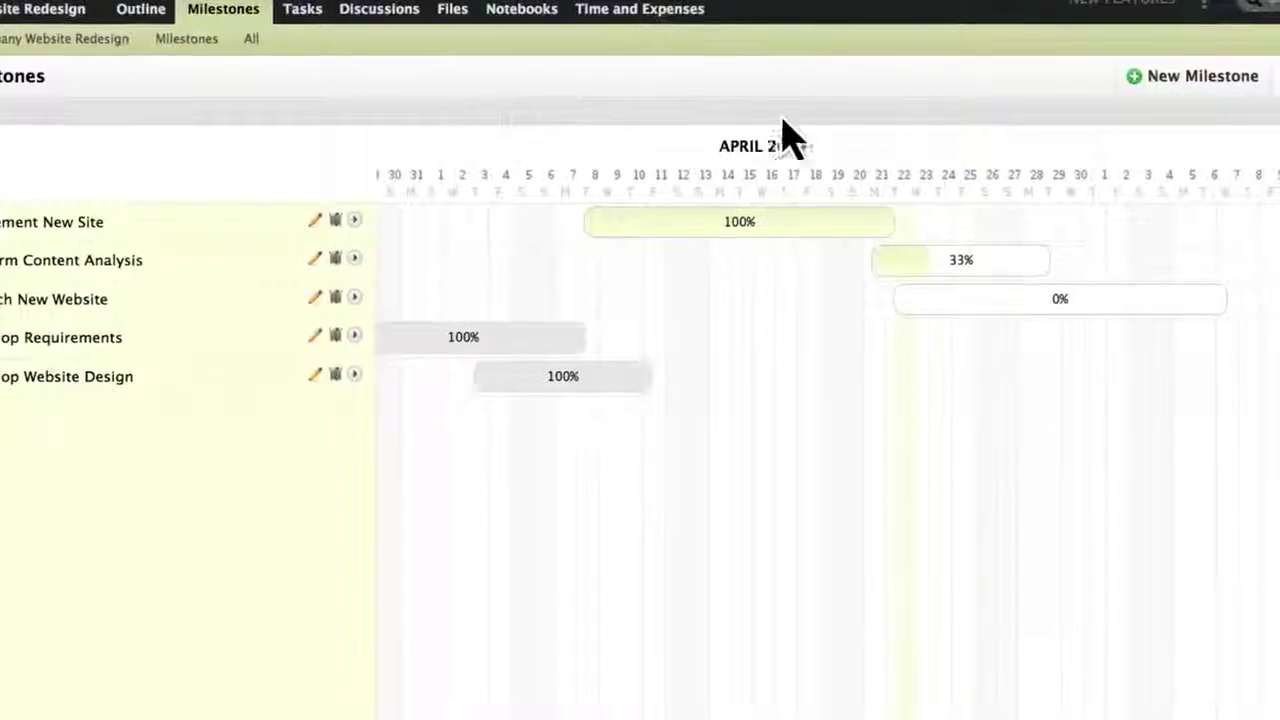
{"action": "left_click", "coordinate": [1157, 88]}
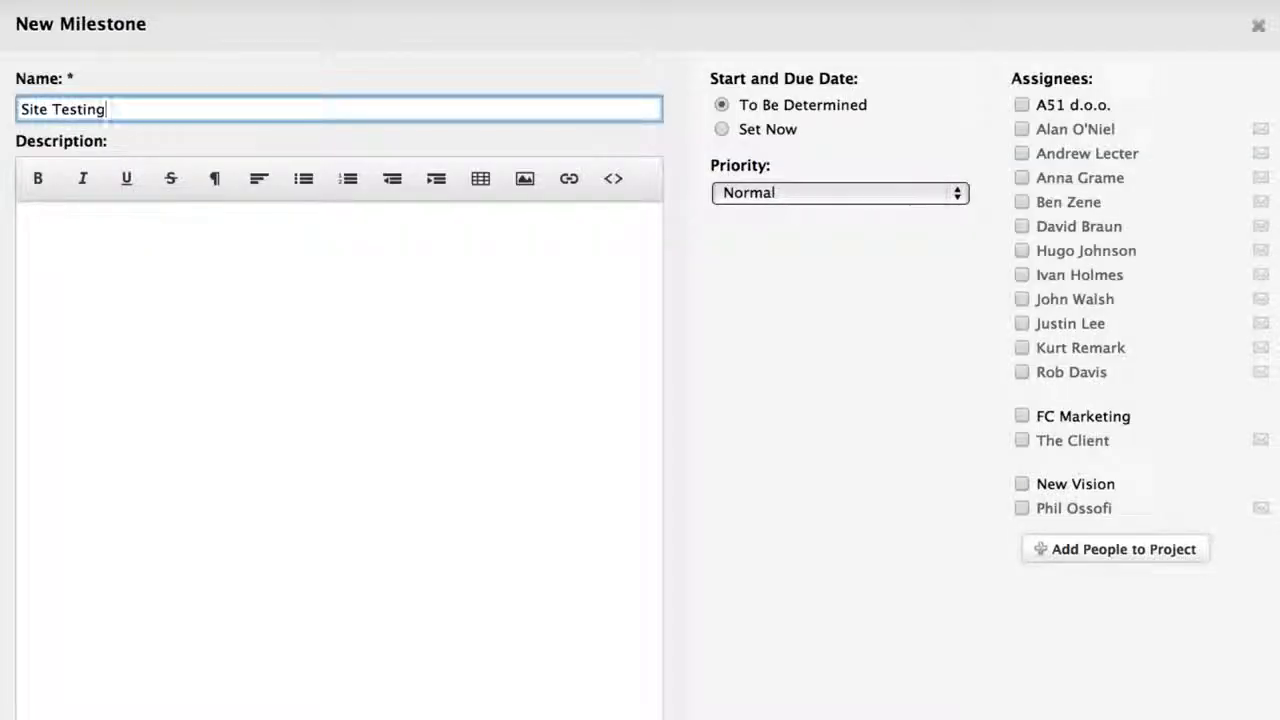
{"action": "left_click", "coordinate": [790, 130]}
{"action": "left_click", "coordinate": [765, 174]}
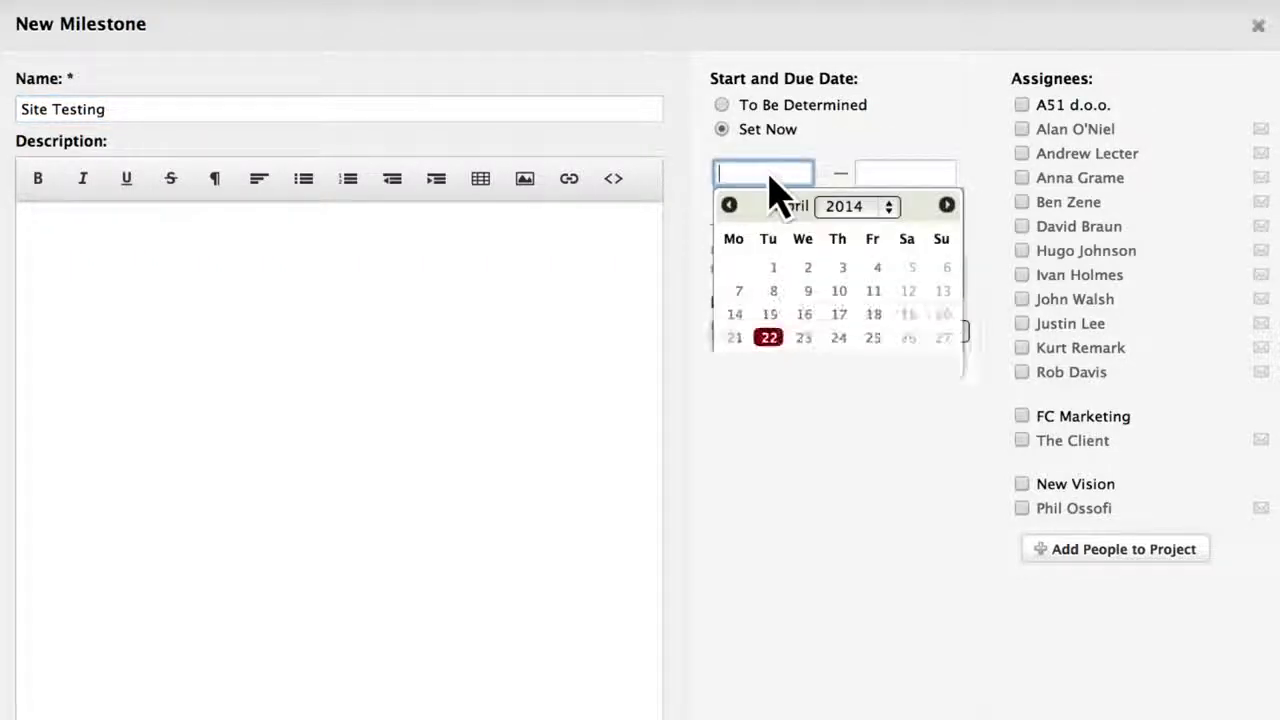
{"action": "left_click", "coordinate": [769, 335]}
{"action": "left_click", "coordinate": [905, 175]}
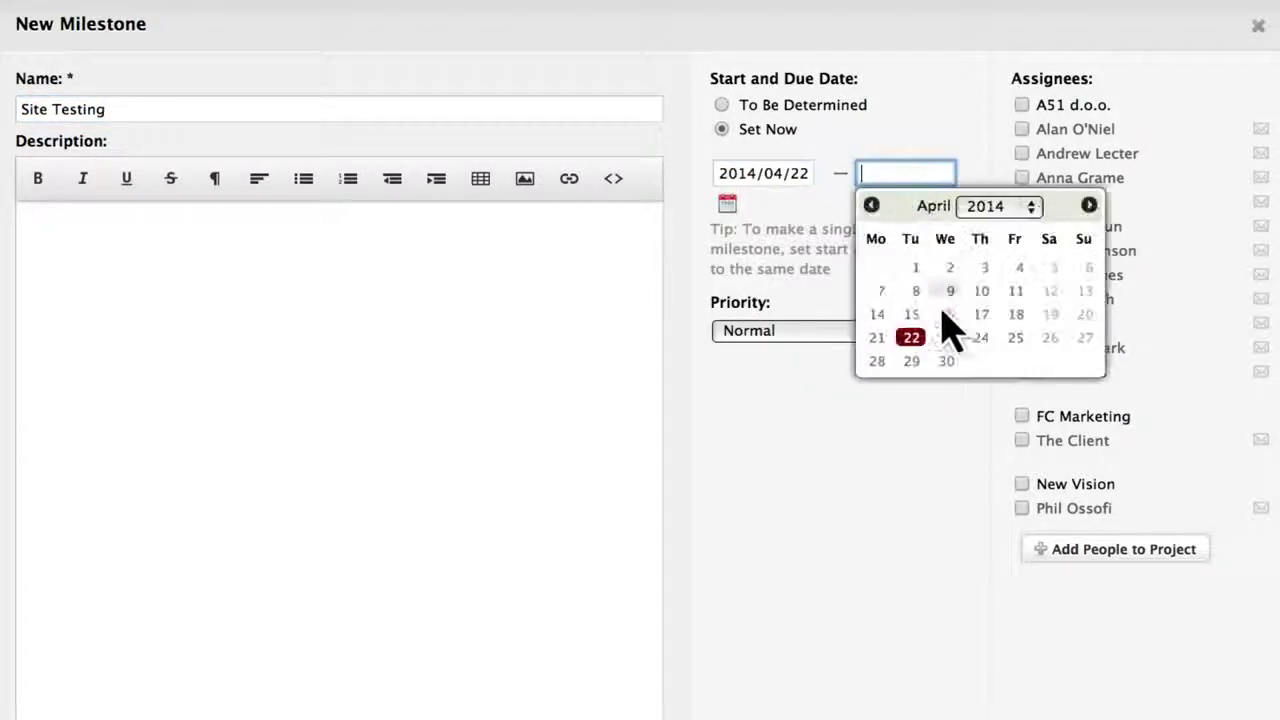
{"action": "left_click", "coordinate": [980, 335]}
{"action": "left_click", "coordinate": [1021, 228]}
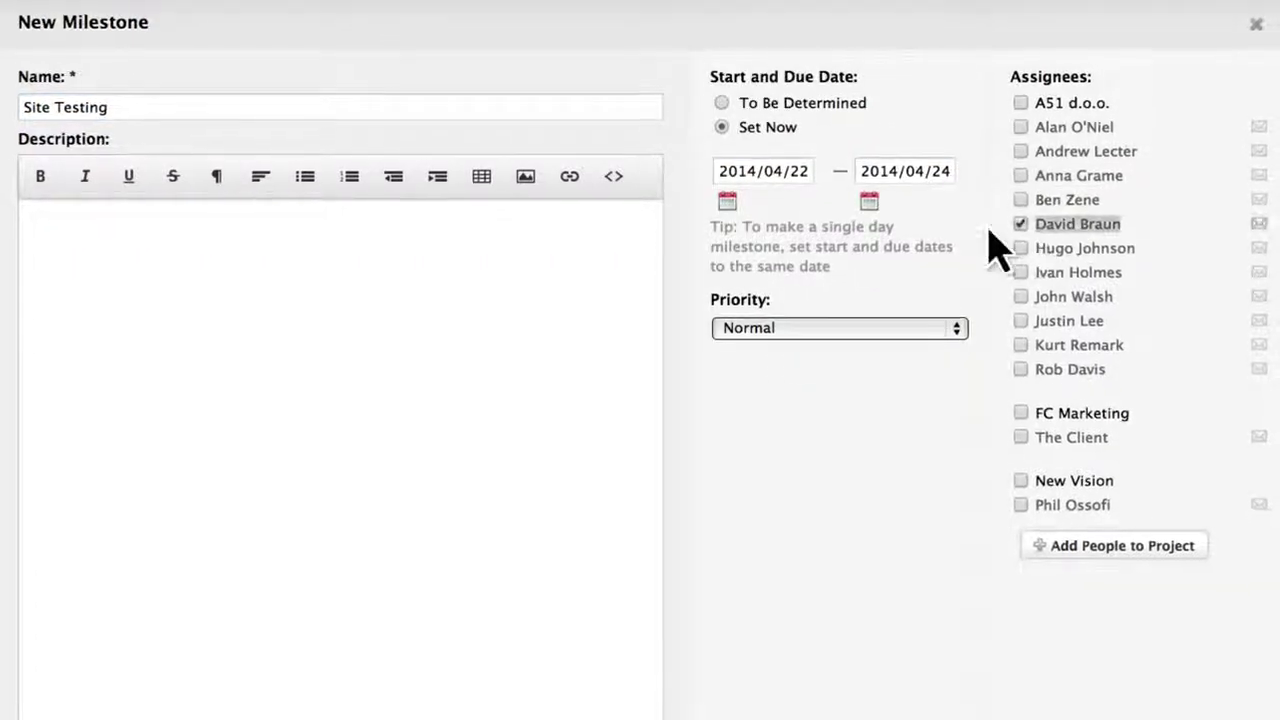
{"action": "left_click", "coordinate": [150, 672]}
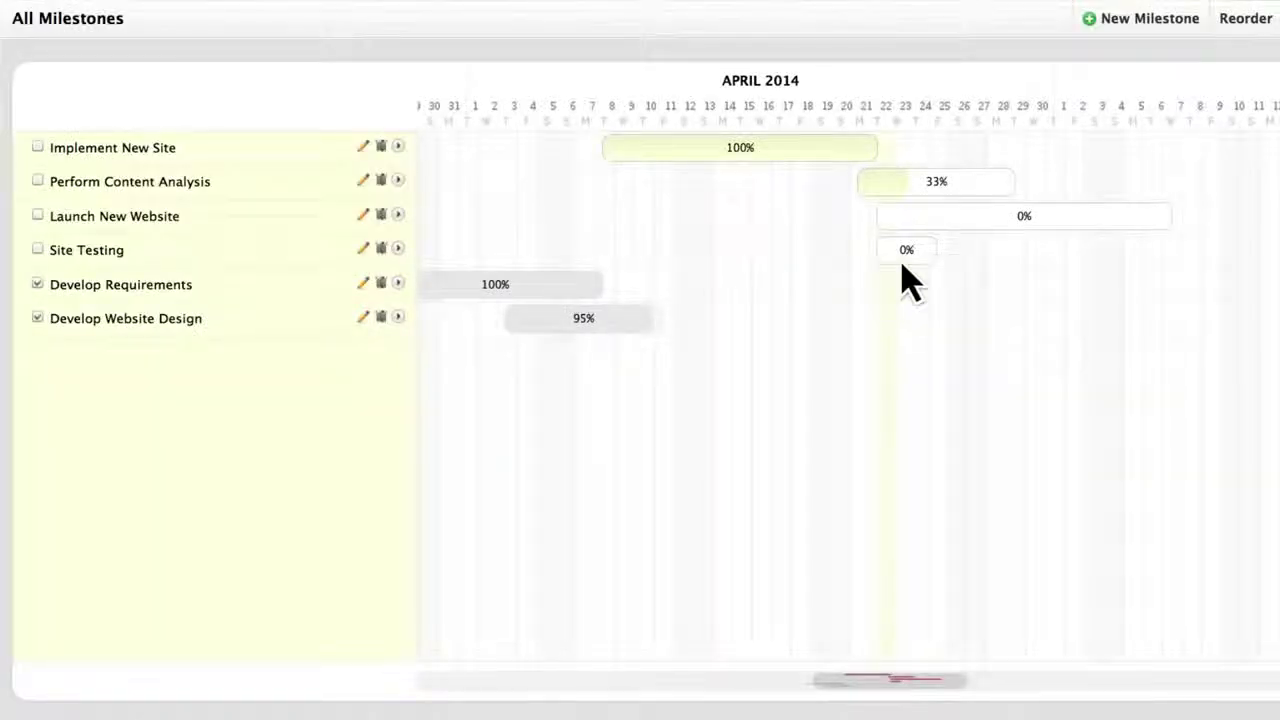
Move the Site Testing bar on the timeline and confirm the rescheduled dates.
{"action": "left_click", "coordinate": [918, 266]}
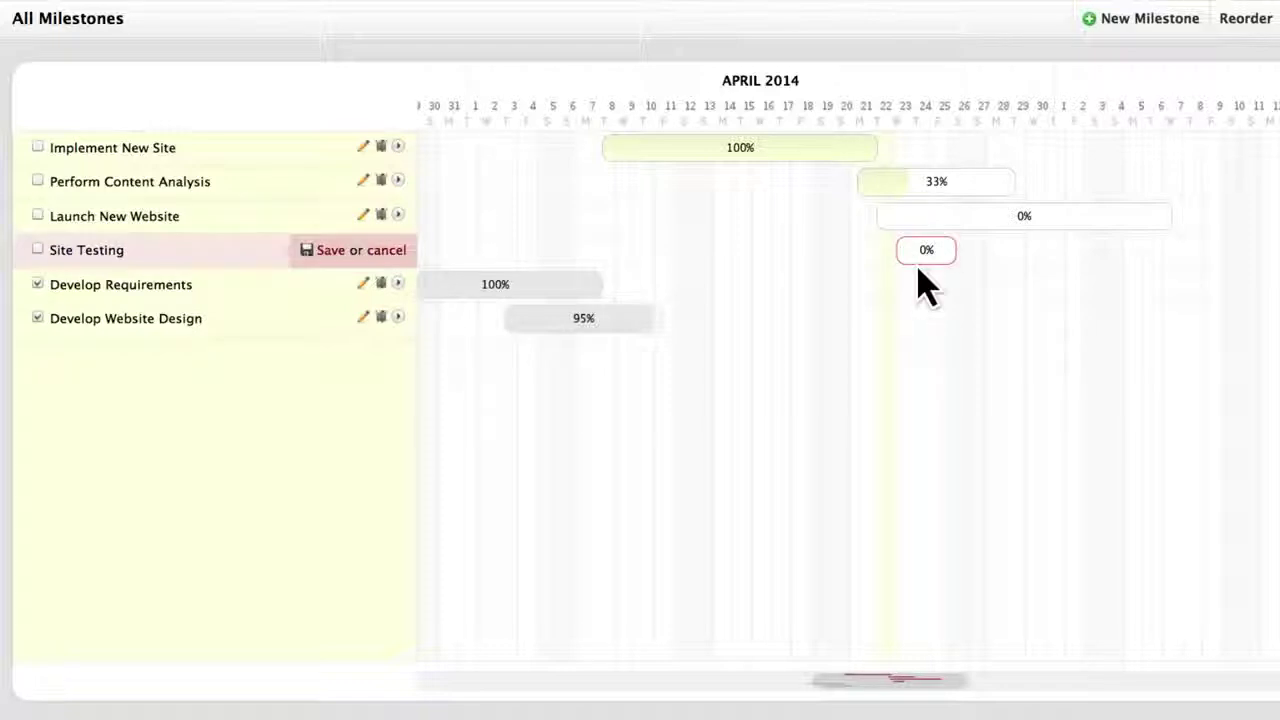
{"action": "left_click", "coordinate": [338, 256]}
{"action": "left_click", "coordinate": [440, 222]}
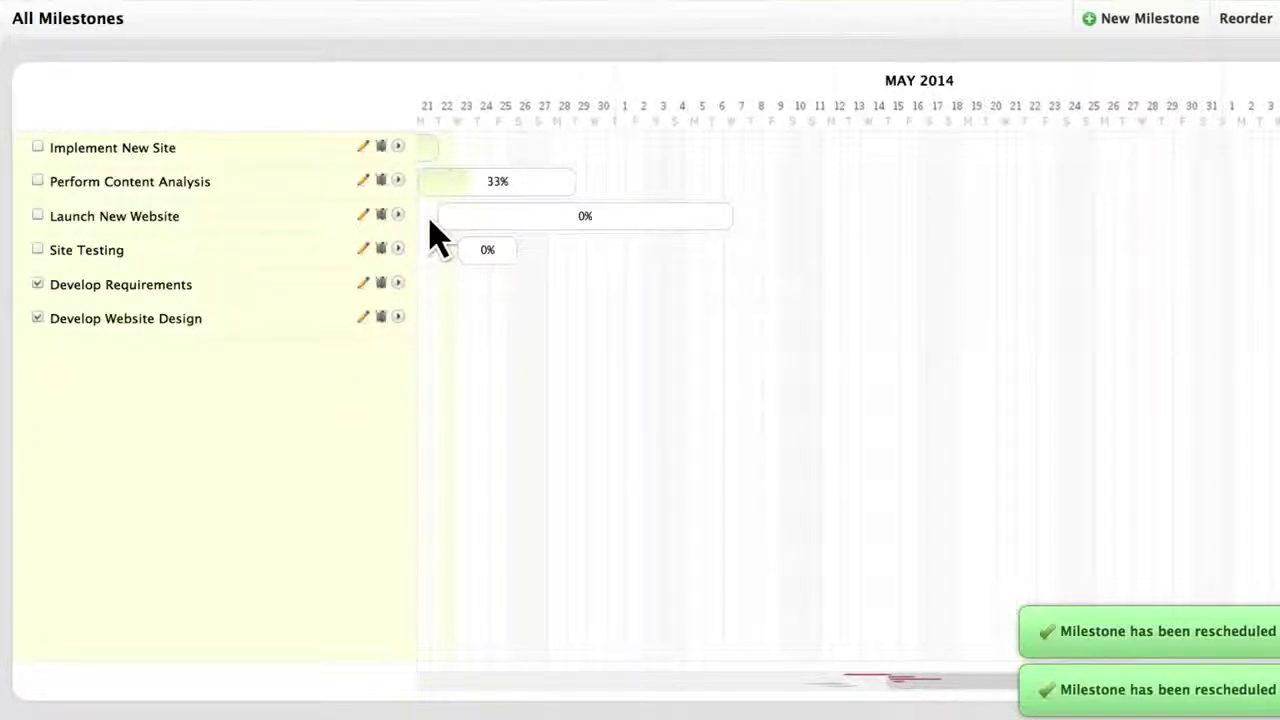
Browse the Generate Report, Implement Results and Promotion on Social Networks tasks, then start a New Task.
{"action": "left_click", "coordinate": [568, 40]}
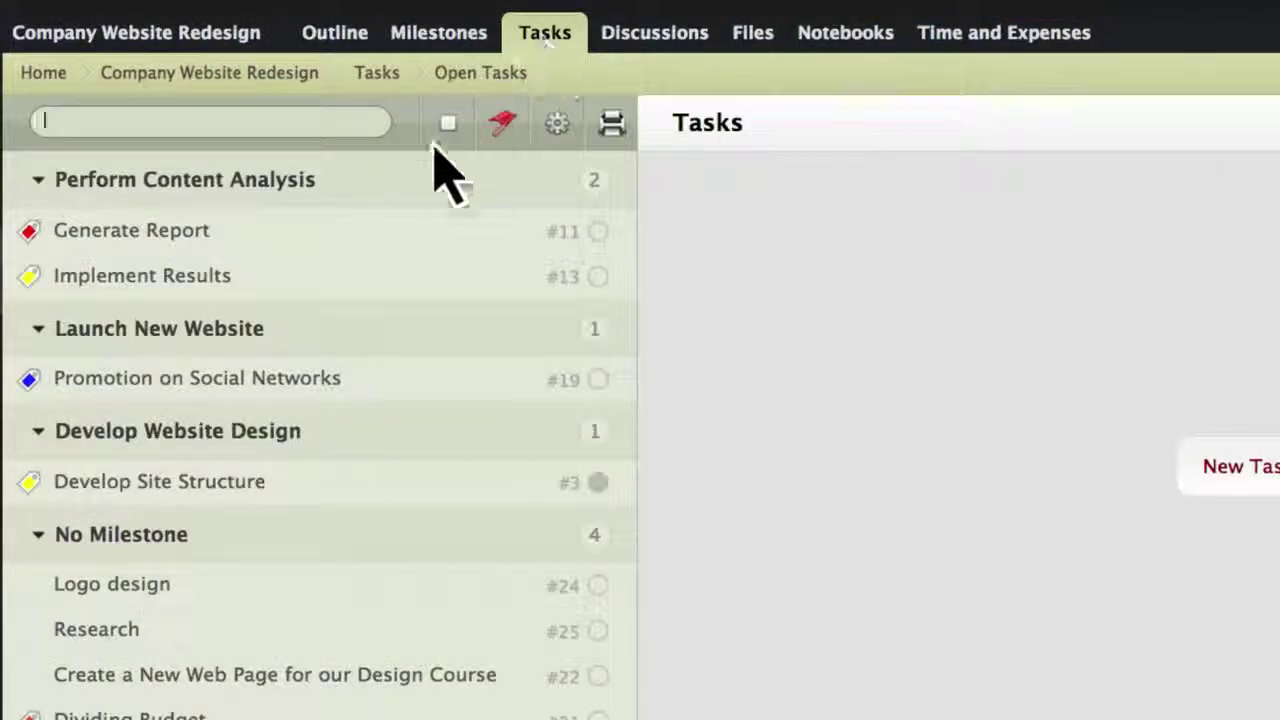
{"action": "left_click", "coordinate": [385, 236]}
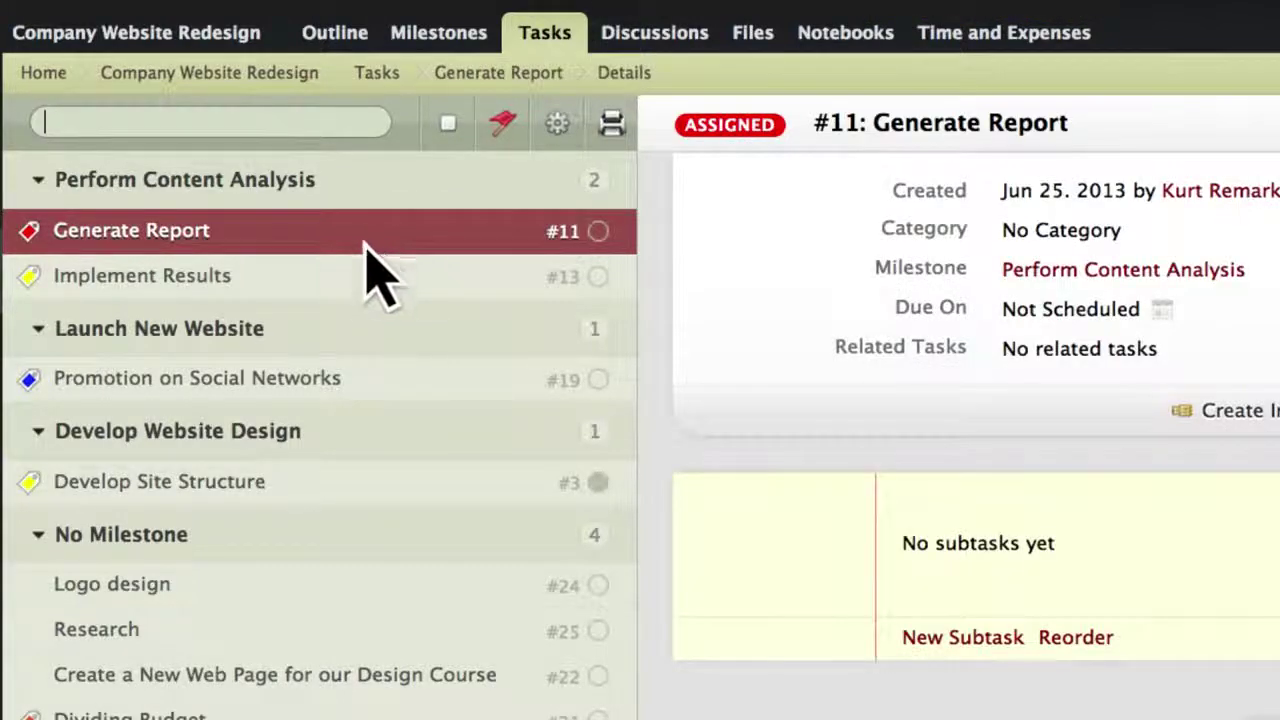
{"action": "left_click", "coordinate": [338, 284]}
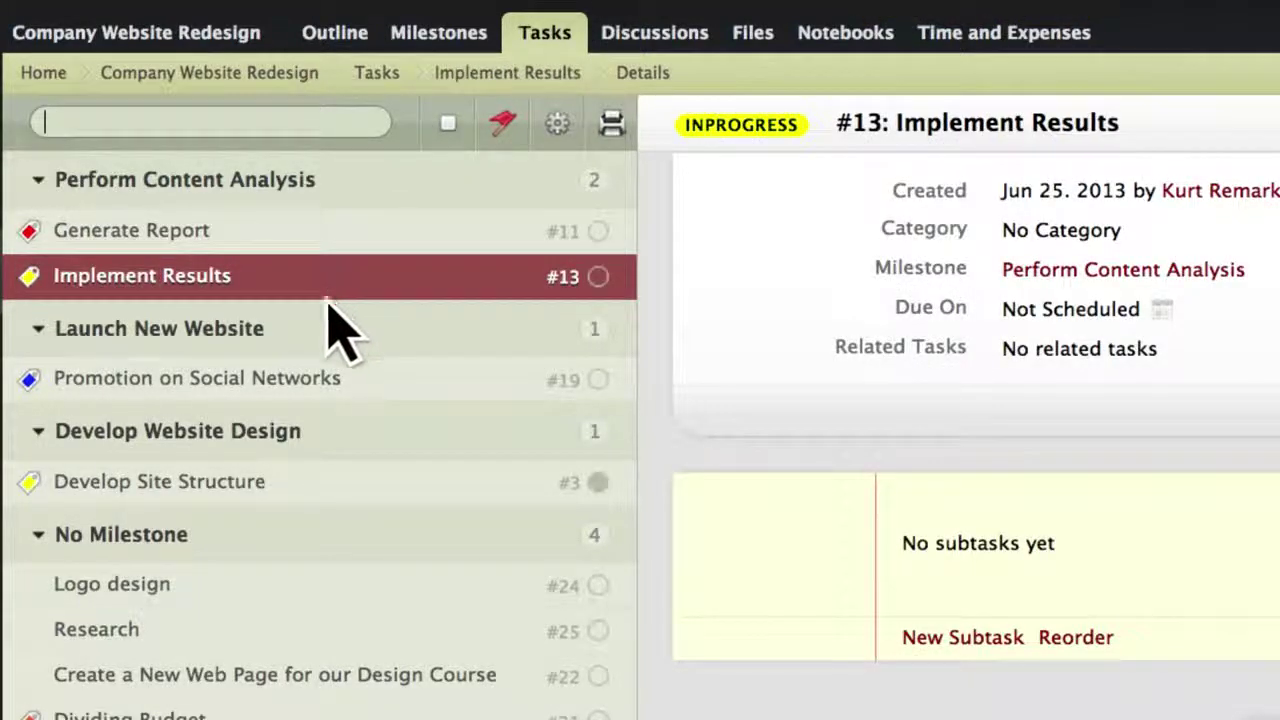
{"action": "left_click", "coordinate": [305, 383]}
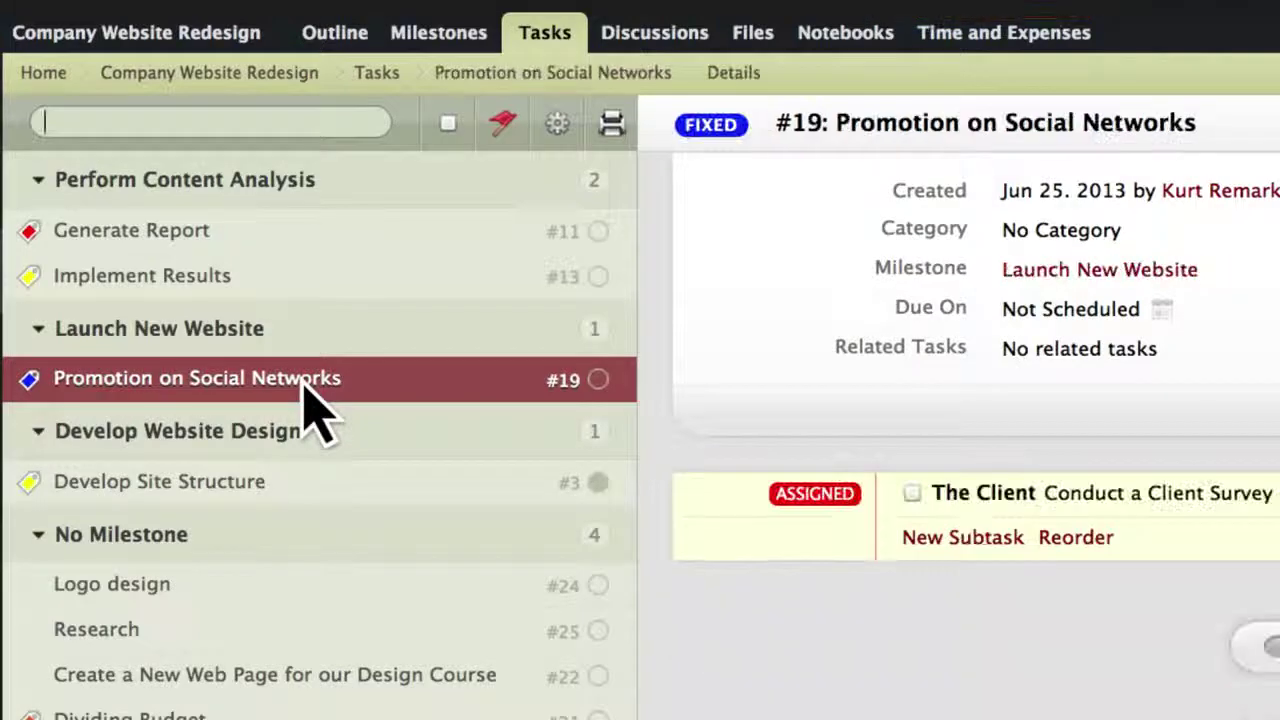
{"action": "left_click", "coordinate": [303, 385]}
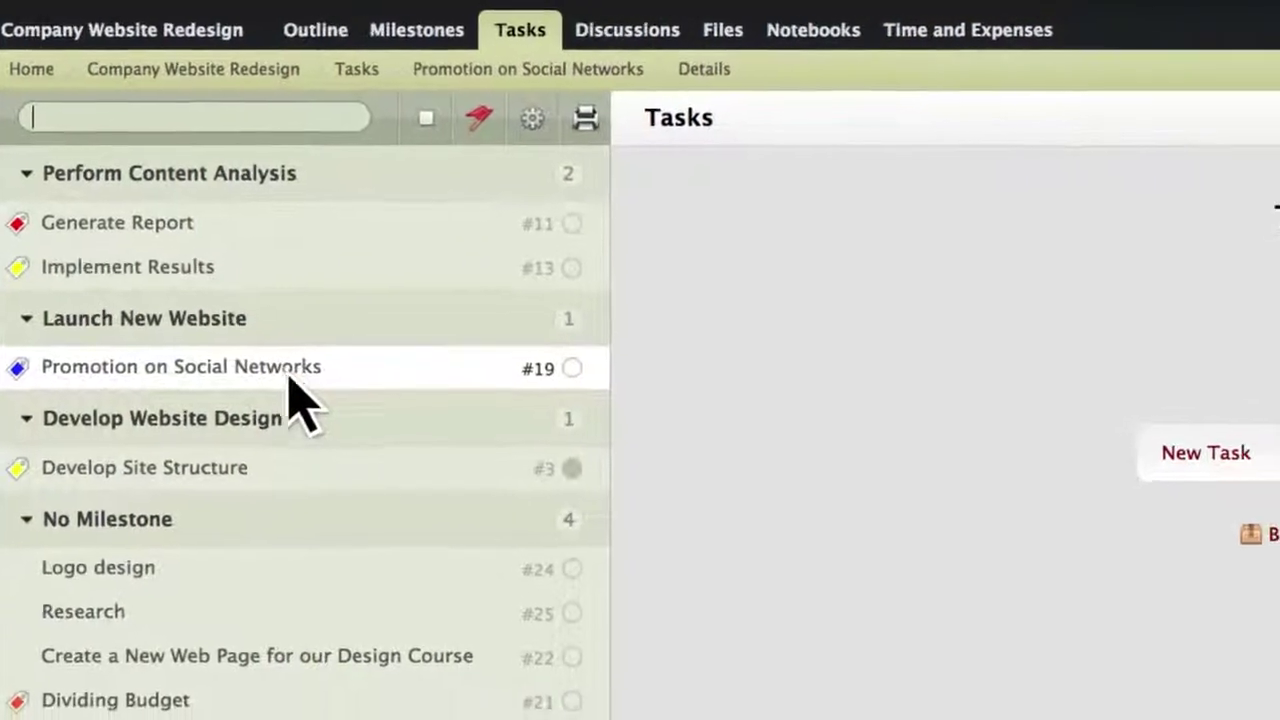
{"action": "left_click", "coordinate": [805, 331]}
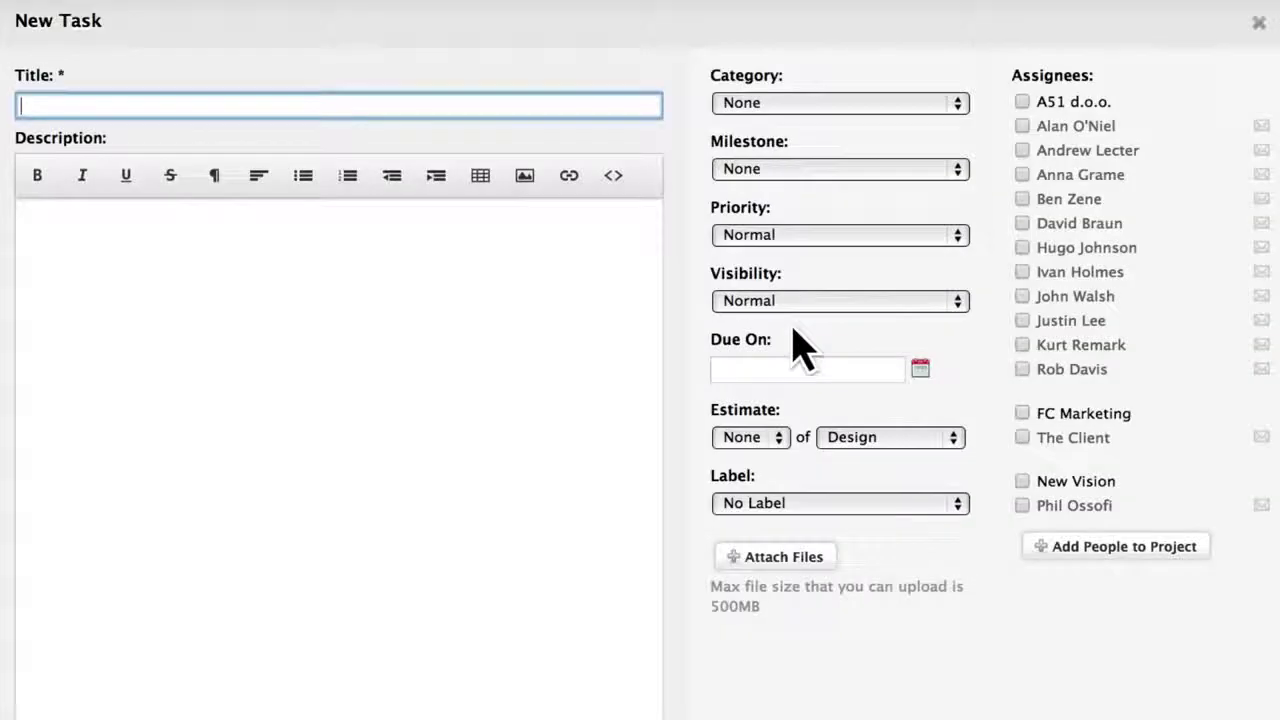
Title the task 'Write Content', begin its description, and pick an assignee and a notified member.
{"action": "type", "text": "Write Content"}
{"action": "key", "text": "Tab"}
{"action": "type", "text": "W"}
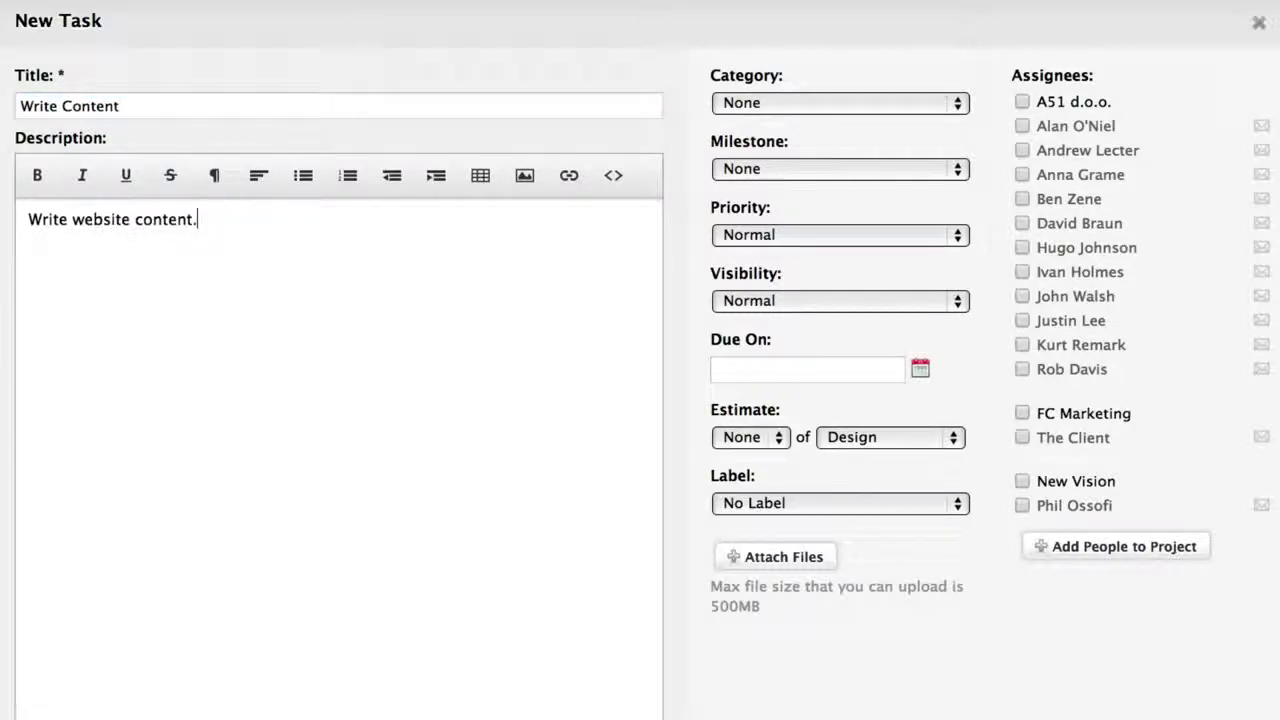
{"action": "left_click", "coordinate": [1022, 151]}
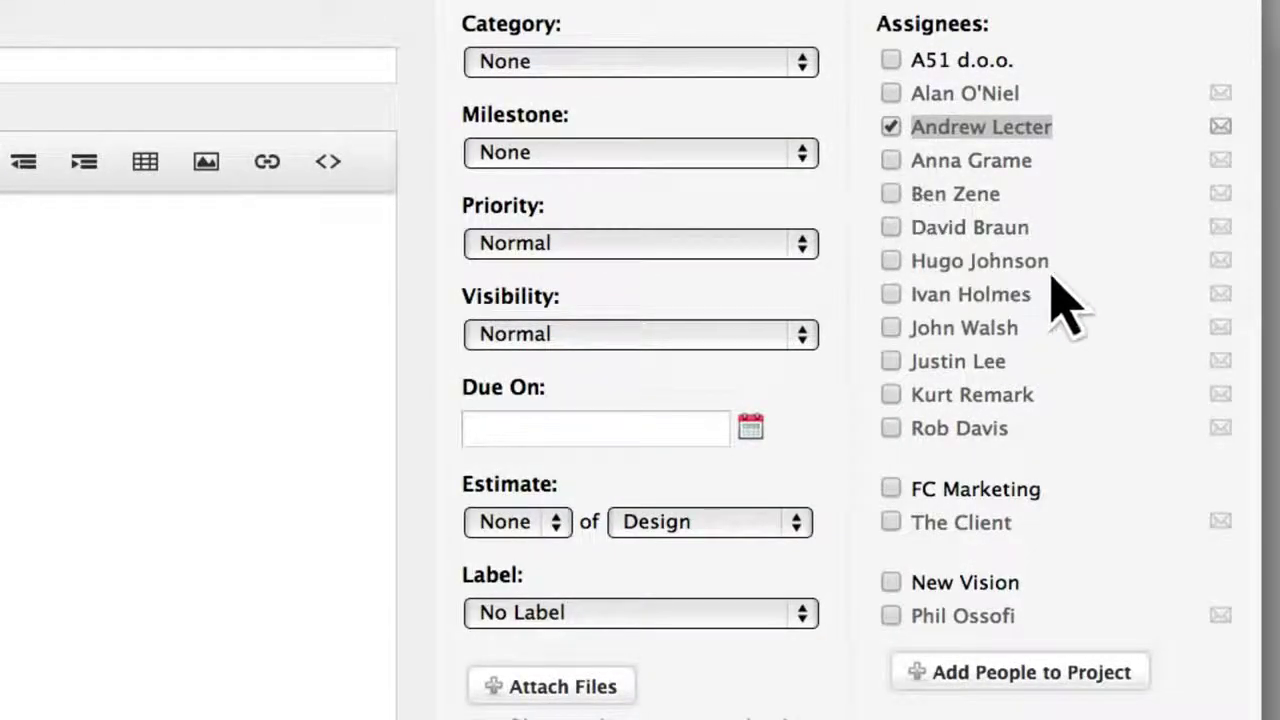
{"action": "left_click", "coordinate": [1221, 327]}
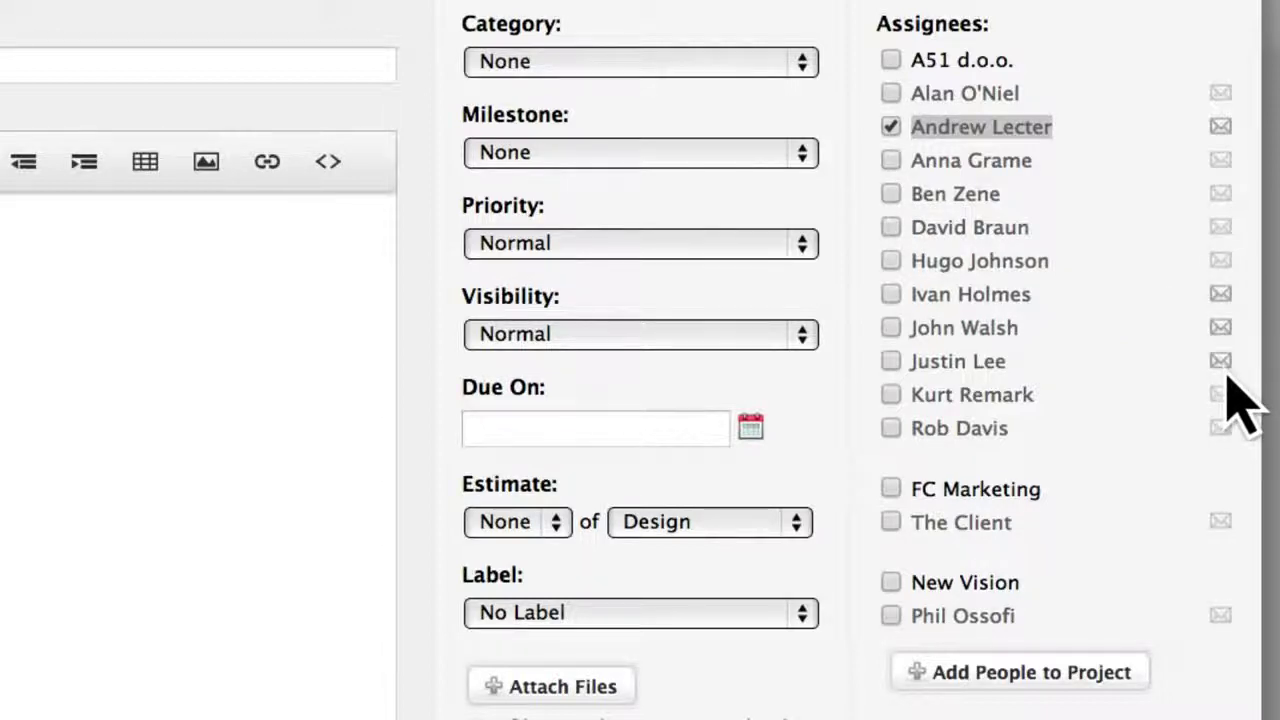
Set category General, milestone Implement New Site, High priority, Normal visibility, due 2014/04/23.
{"action": "left_click", "coordinate": [800, 63]}
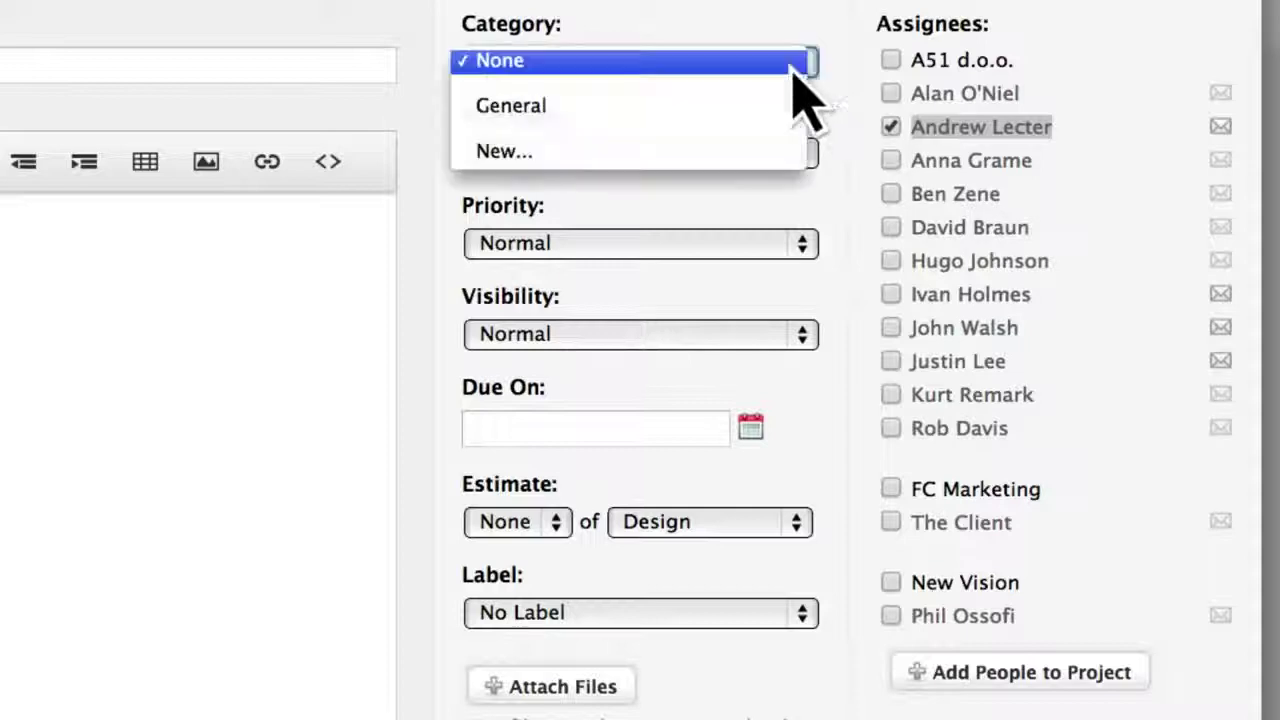
{"action": "left_click", "coordinate": [775, 108]}
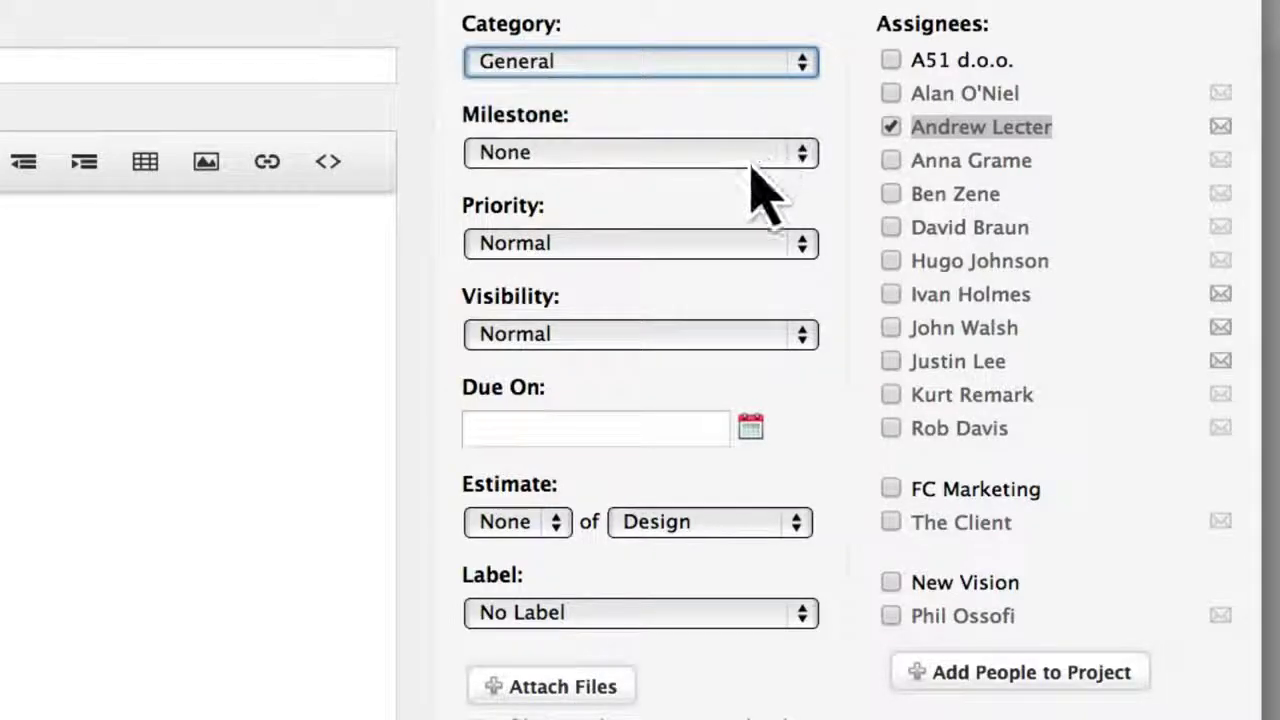
{"action": "left_click", "coordinate": [752, 158]}
{"action": "left_click", "coordinate": [735, 198]}
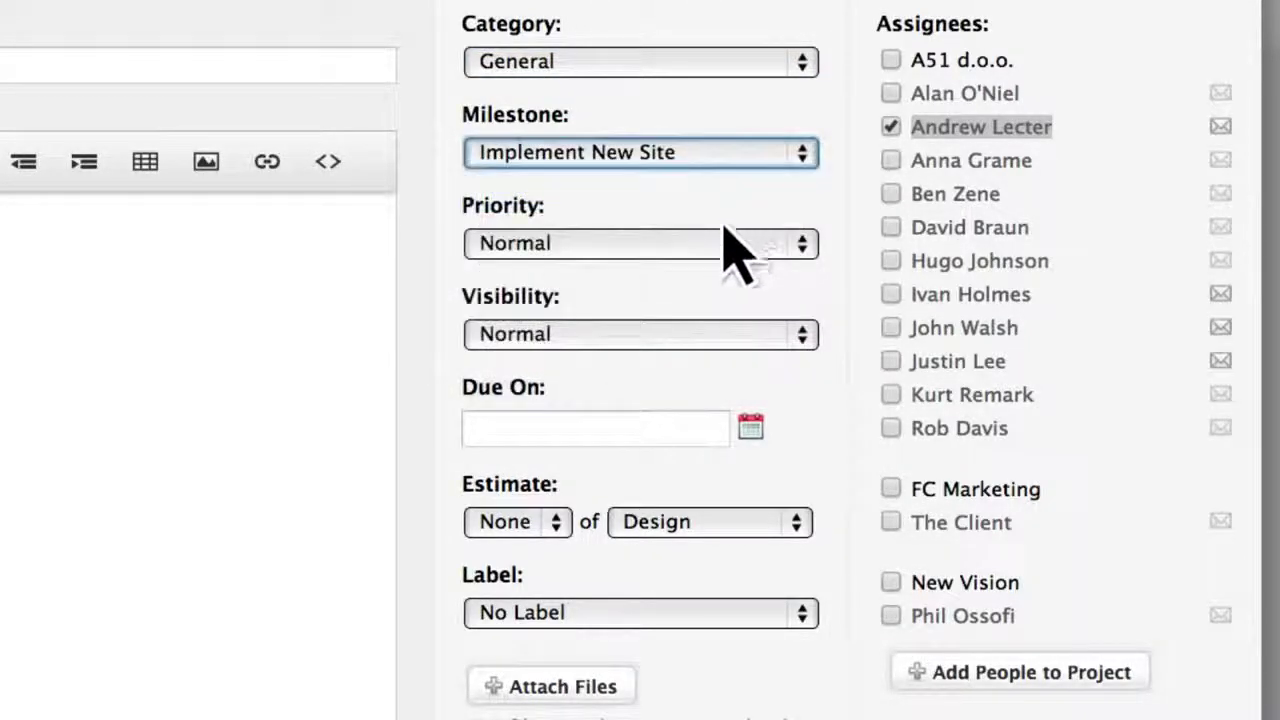
{"action": "left_click", "coordinate": [715, 242]}
{"action": "left_click", "coordinate": [710, 219]}
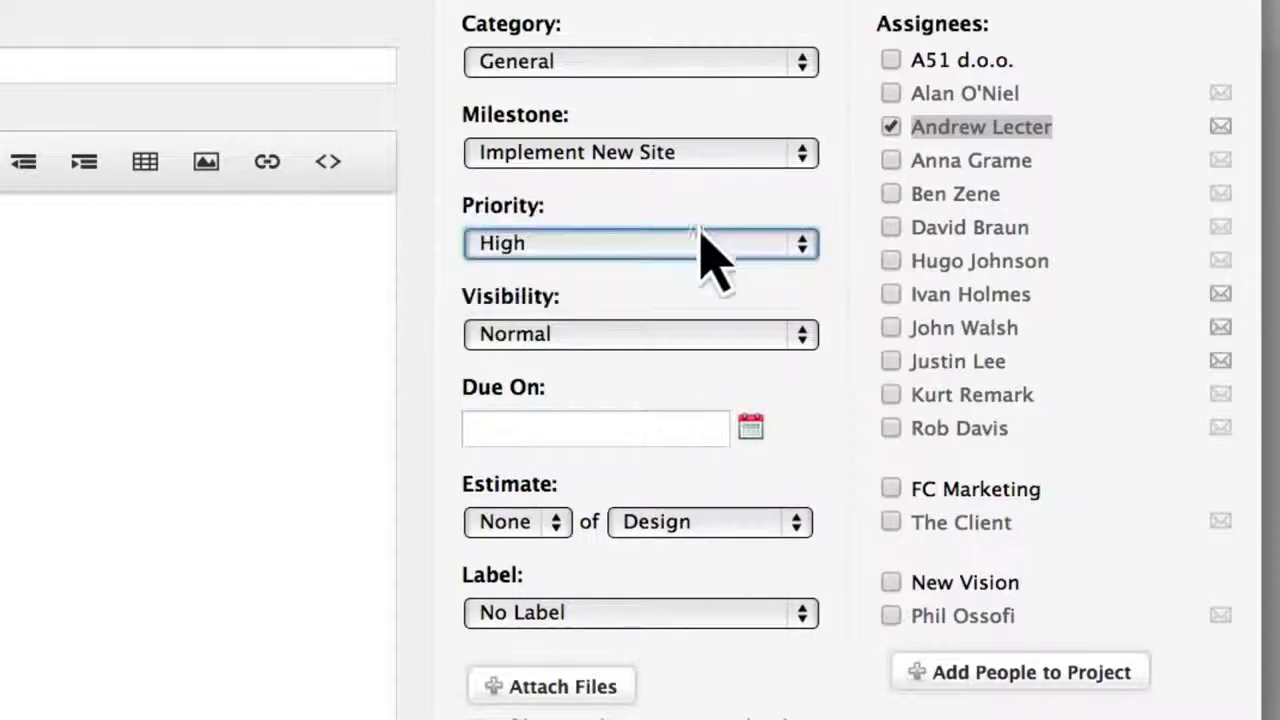
{"action": "left_click", "coordinate": [646, 338]}
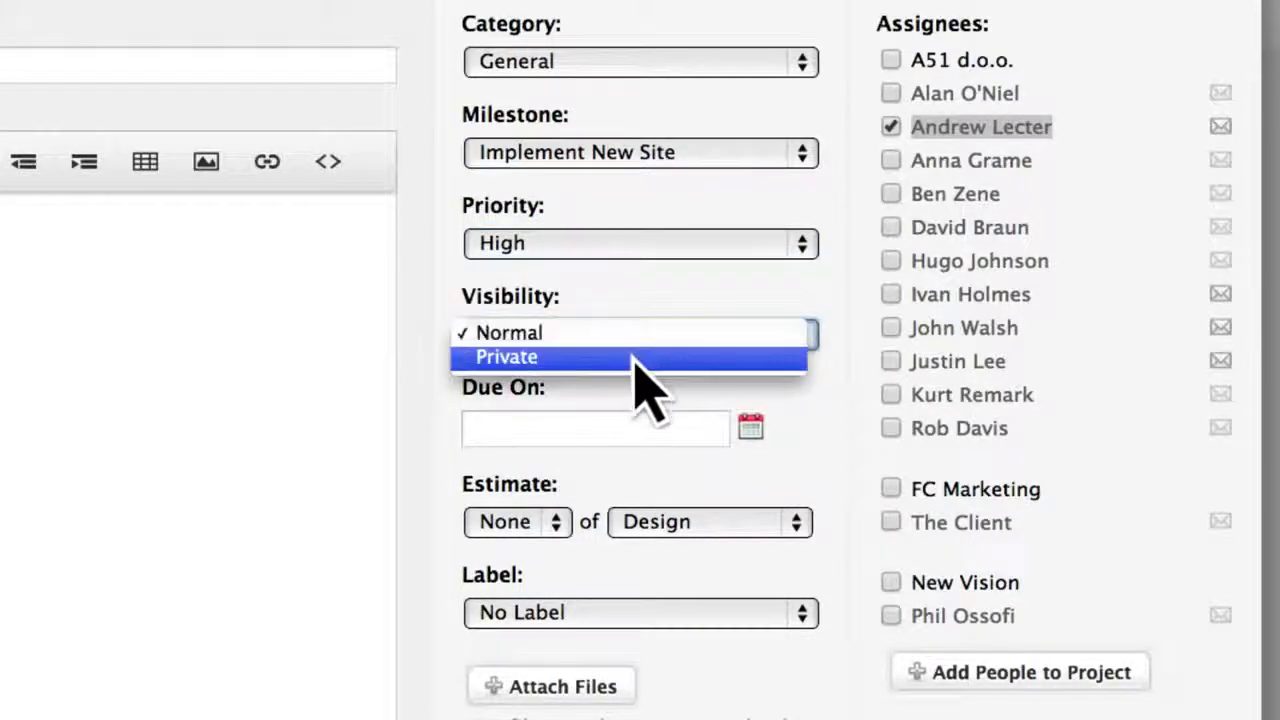
{"action": "left_click", "coordinate": [638, 338]}
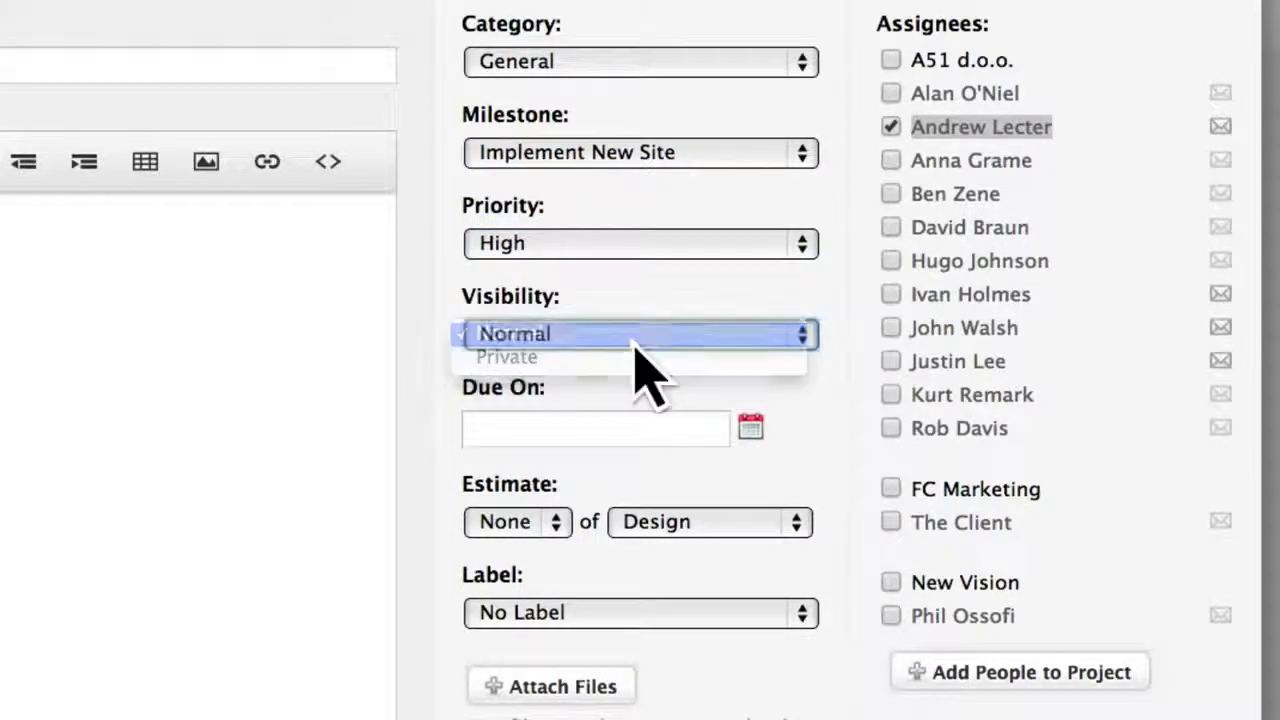
{"action": "left_click", "coordinate": [624, 430]}
{"action": "left_click", "coordinate": [585, 659]}
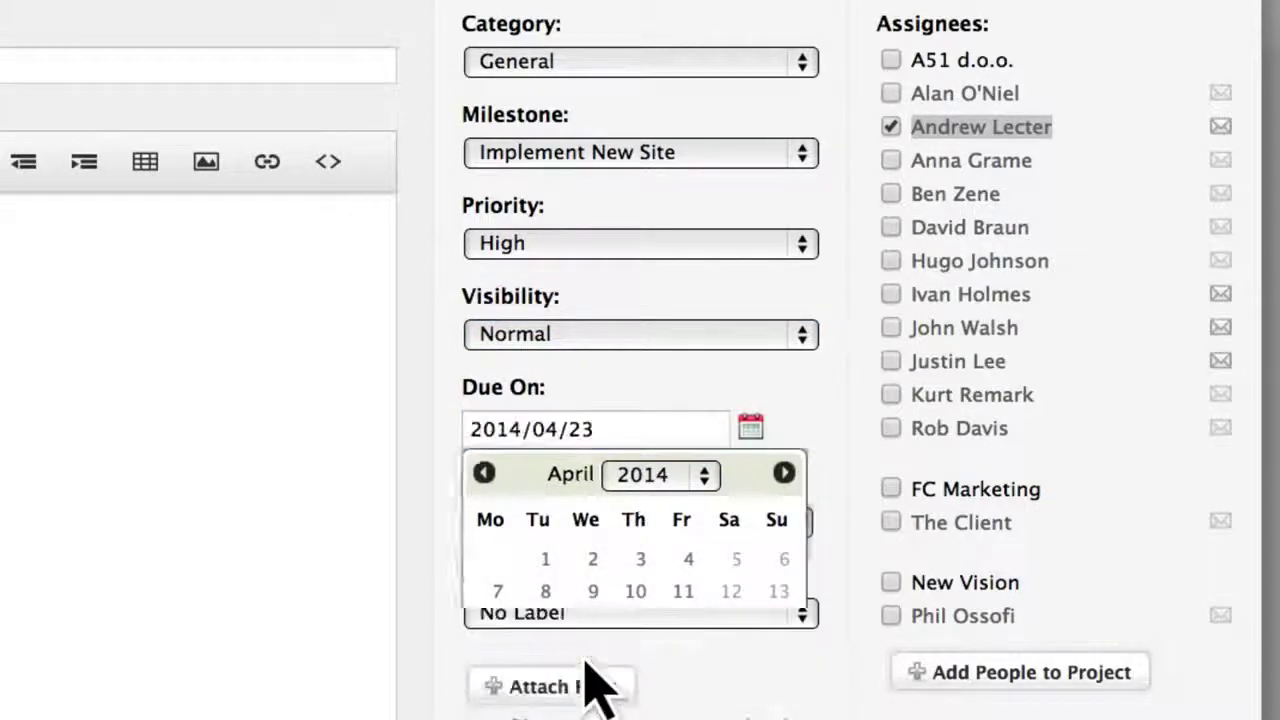
Estimate 4 hours of Website design, label it NEW, insert the logo image, and add the task.
{"action": "left_click", "coordinate": [560, 543]}
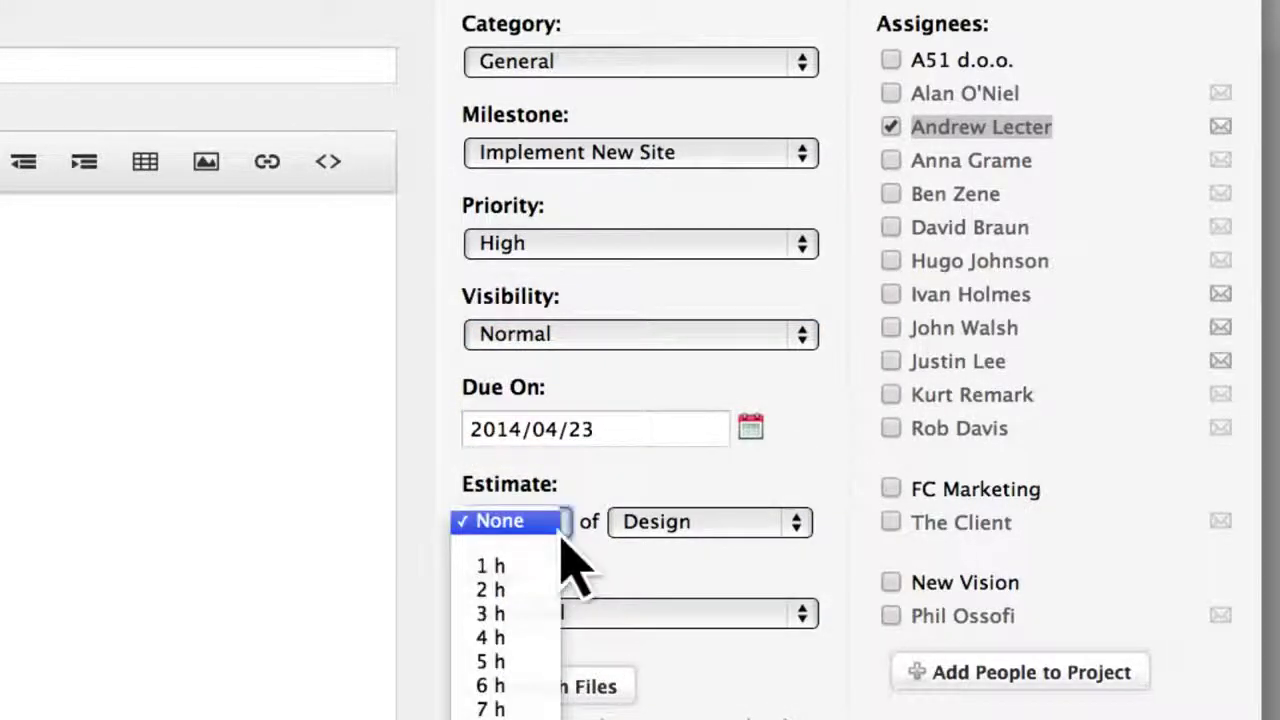
{"action": "left_click", "coordinate": [549, 638]}
{"action": "left_click", "coordinate": [688, 522]}
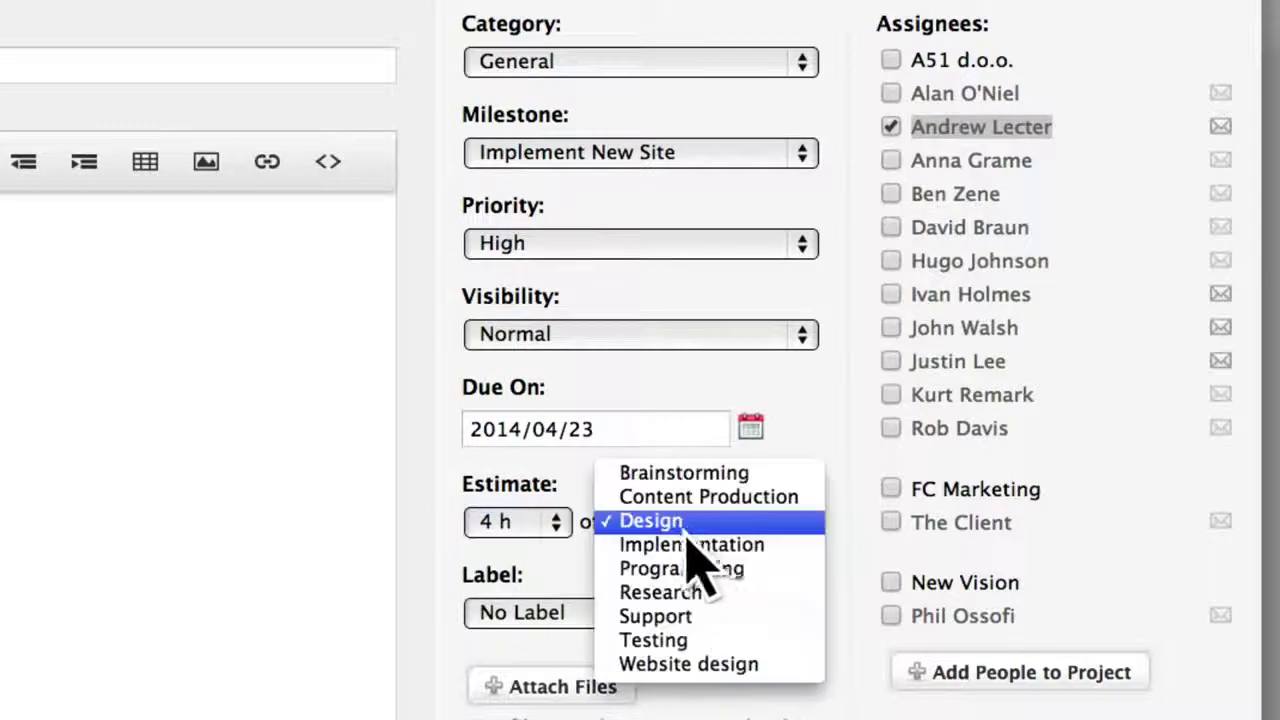
{"action": "left_click", "coordinate": [683, 664]}
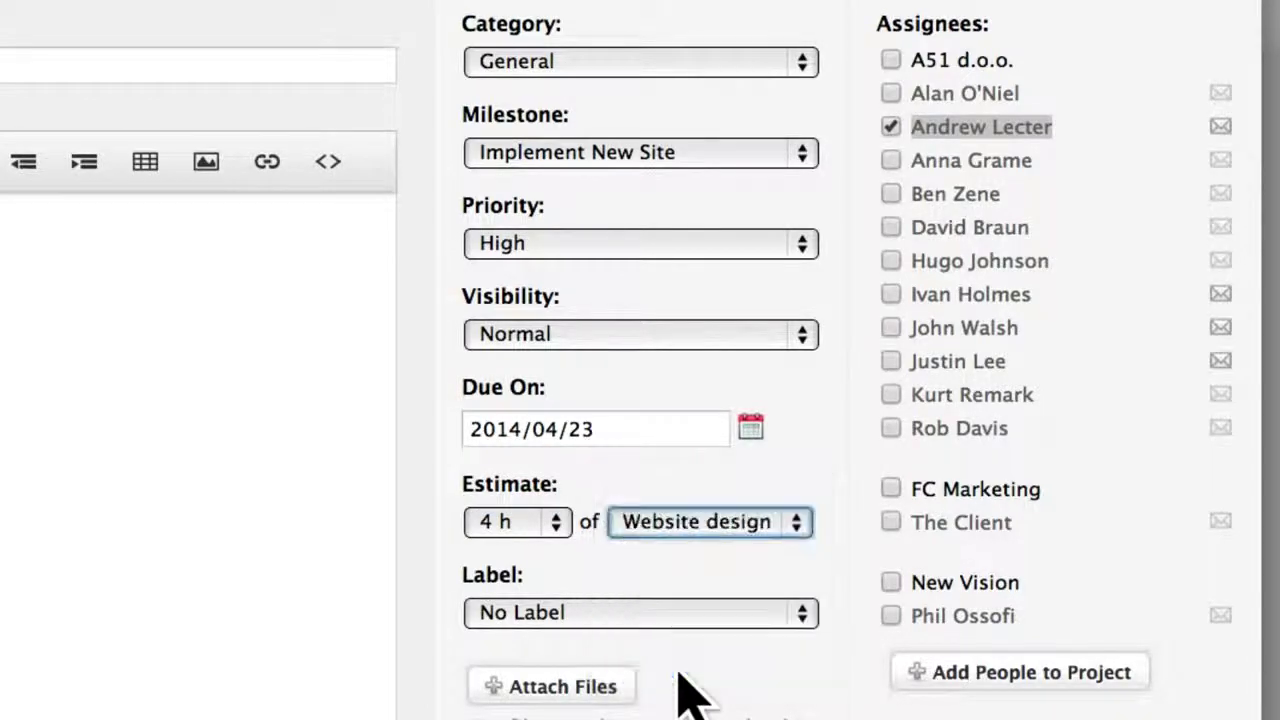
{"action": "left_click", "coordinate": [635, 613]}
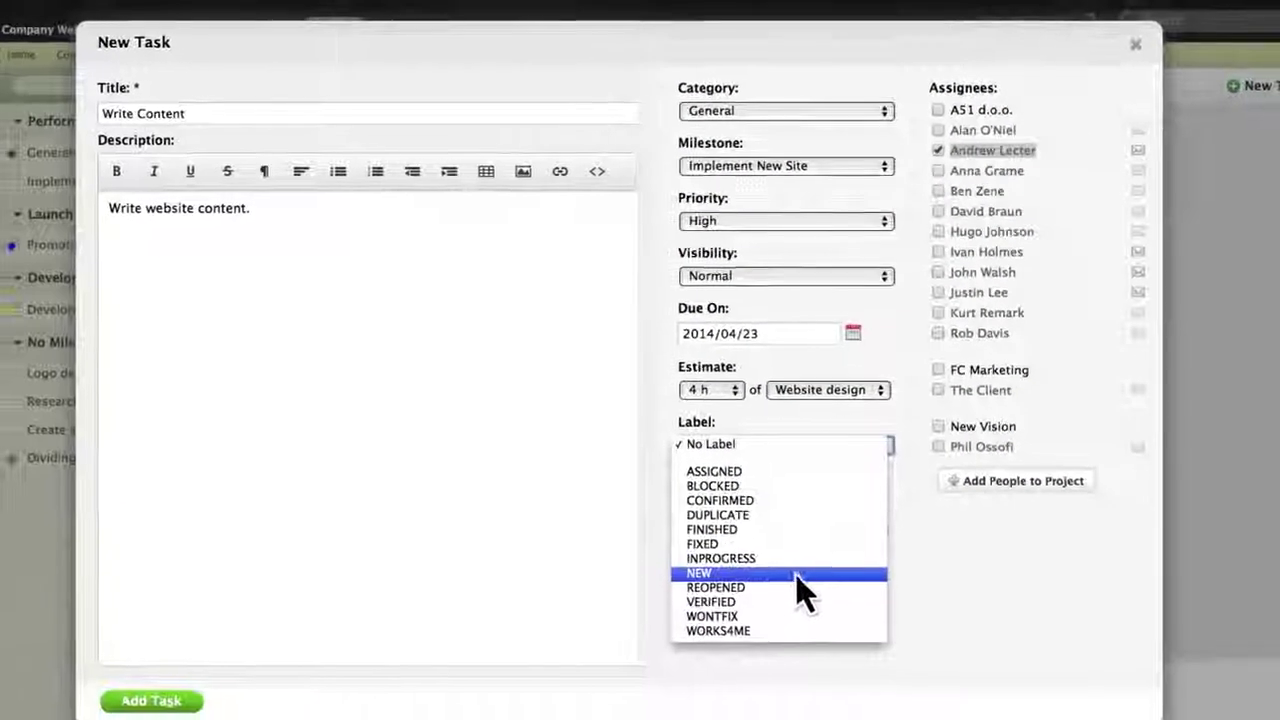
{"action": "left_click", "coordinate": [797, 575]}
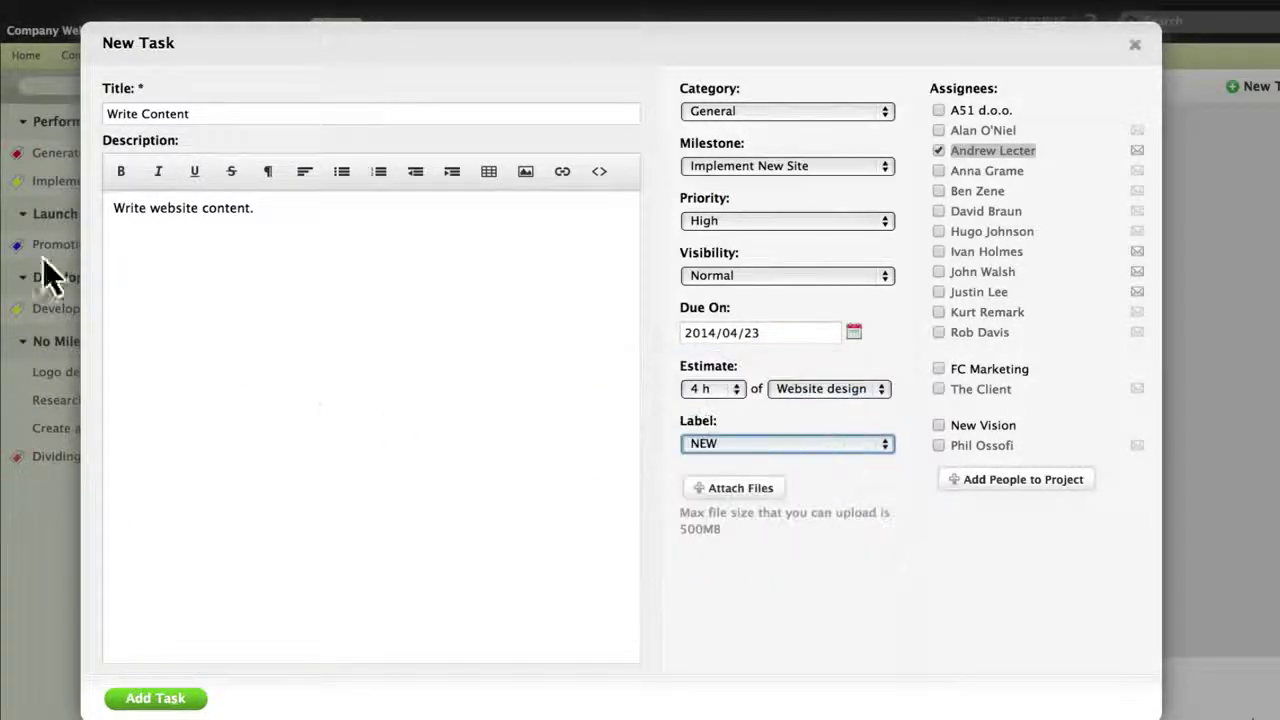
{"action": "left_click_drag", "start_coordinate": [87, 274], "coordinate": [357, 394]}
{"action": "left_click", "coordinate": [150, 698]}
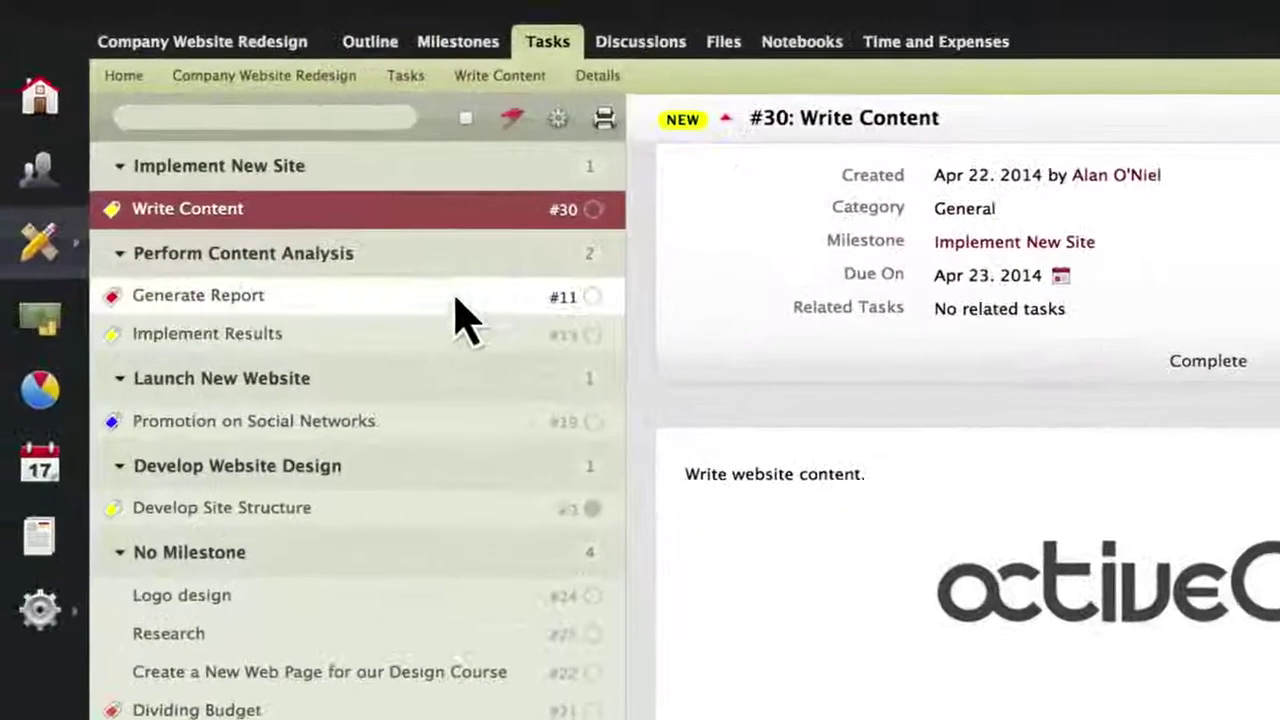
Ungroup the task list, move Develop Site Structure just below Research, then view the project Outline.
{"action": "left_click", "coordinate": [309, 89]}
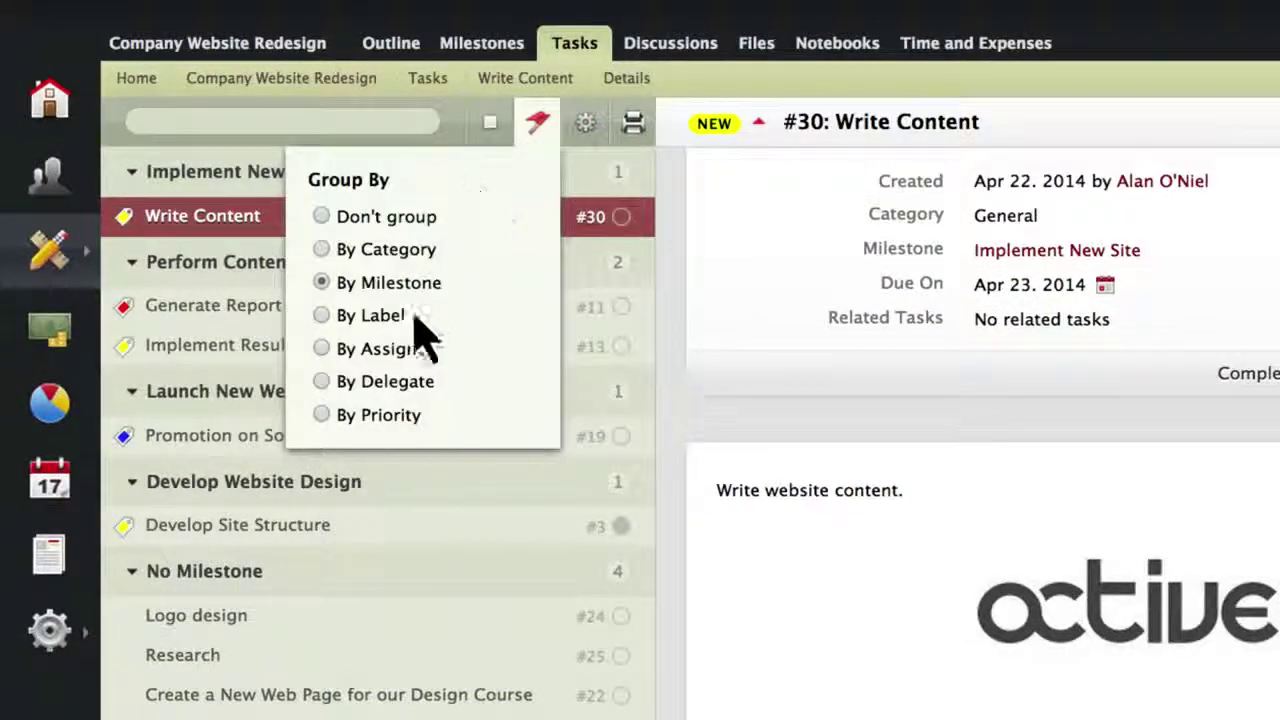
{"action": "left_click", "coordinate": [323, 220]}
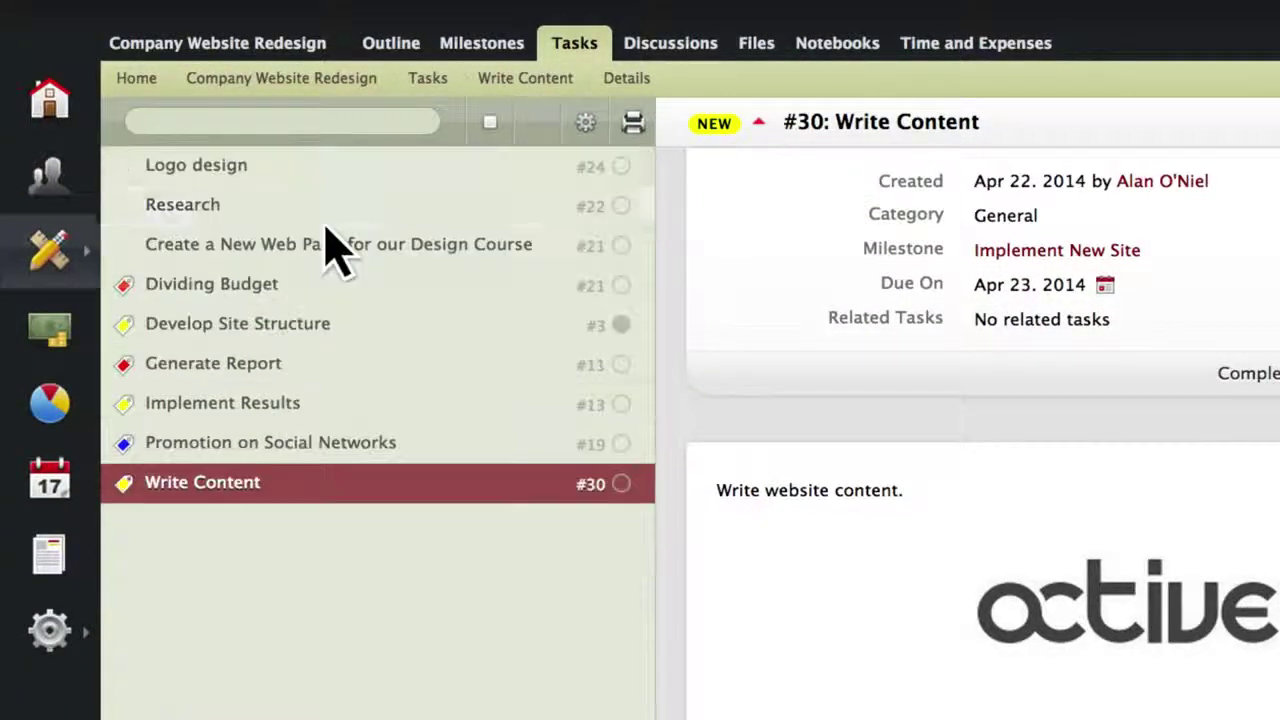
{"action": "left_click", "coordinate": [585, 124]}
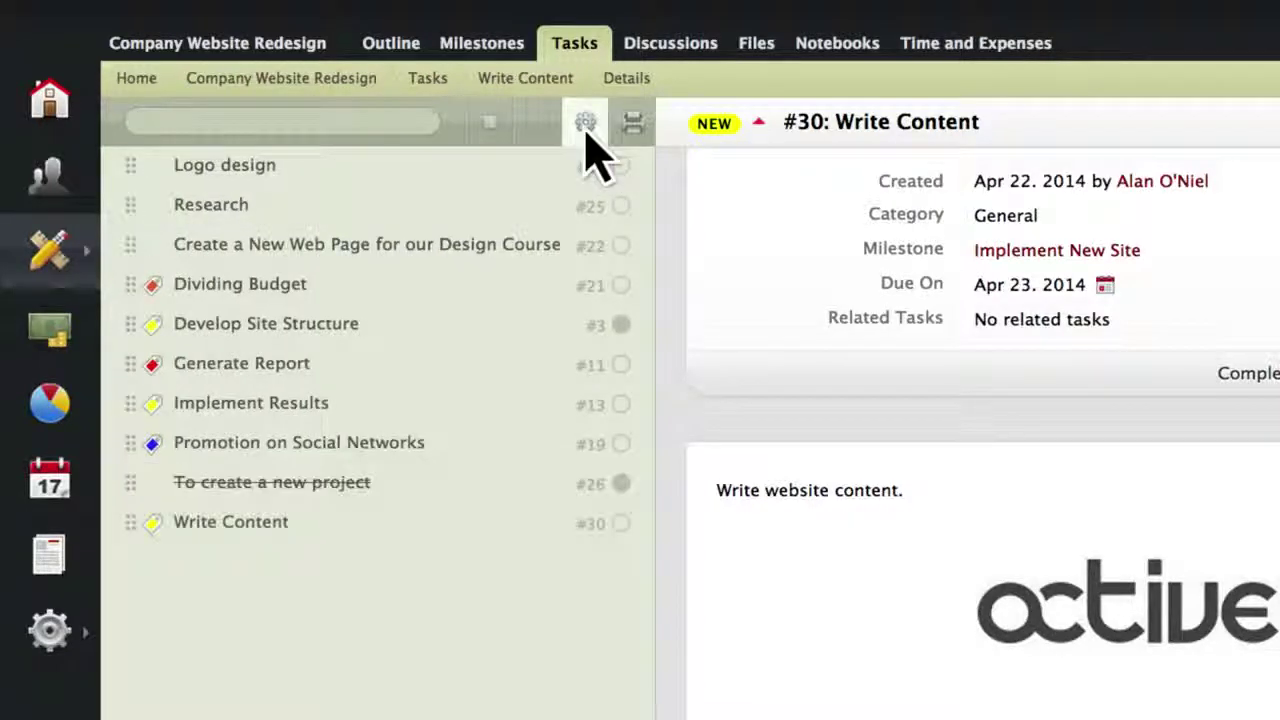
{"action": "left_click_drag", "start_coordinate": [132, 330], "coordinate": [143, 186]}
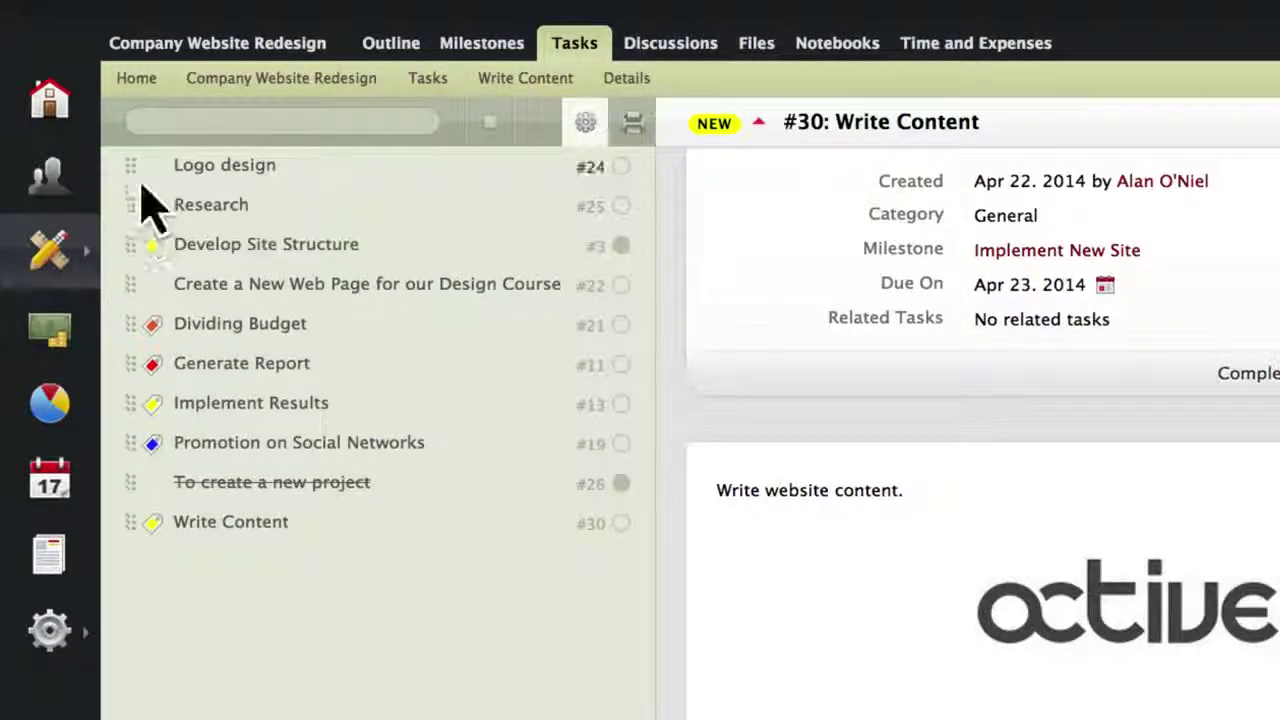
{"action": "left_click", "coordinate": [572, 123]}
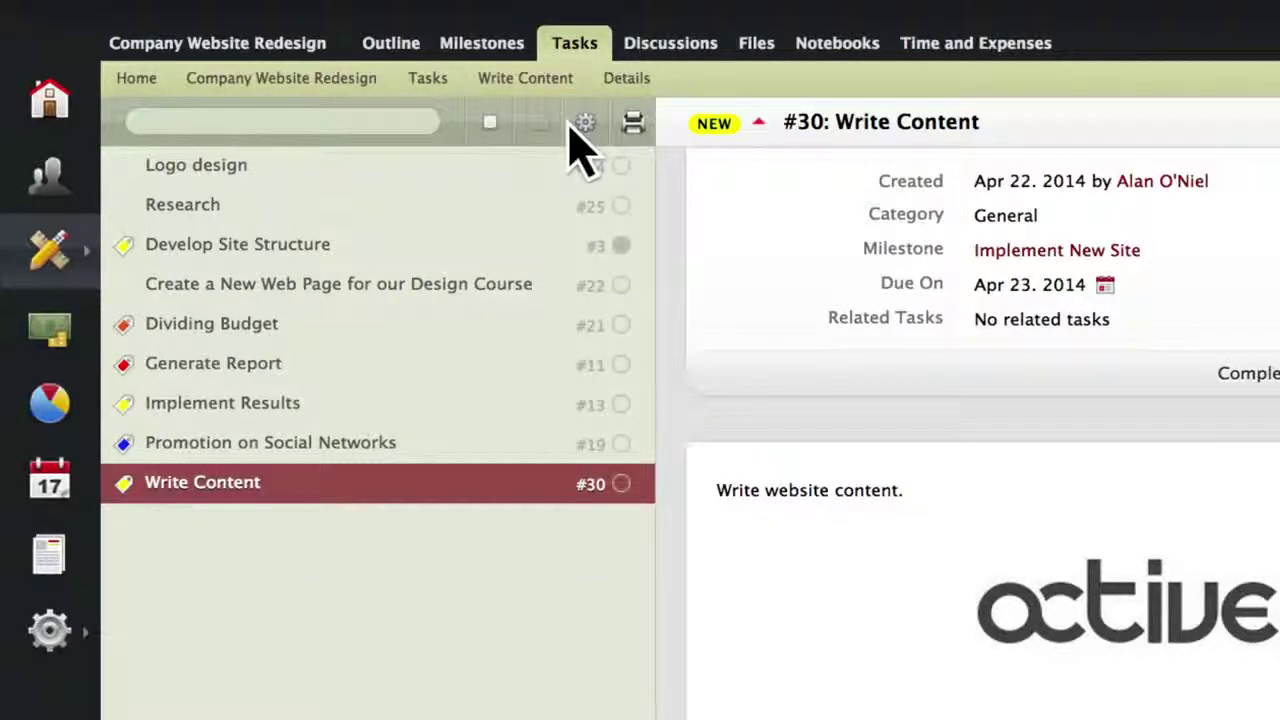
{"action": "left_click", "coordinate": [405, 45]}
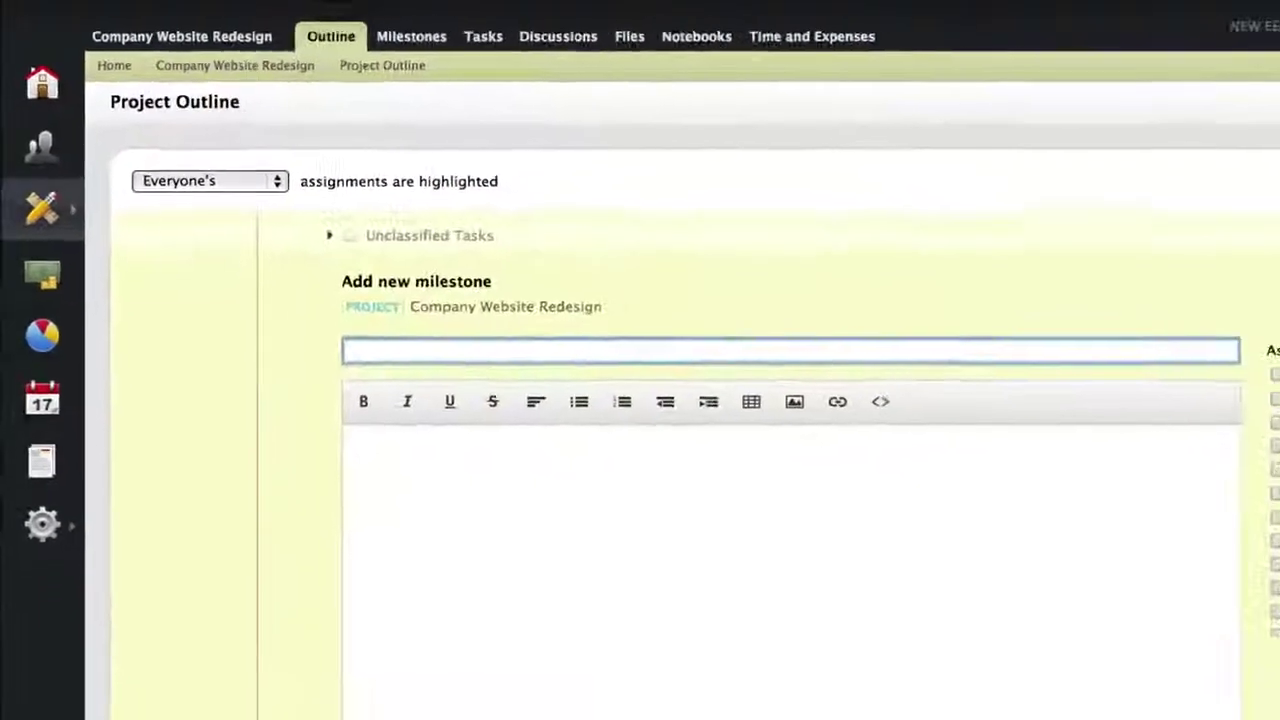
Add milestone 'Milestone' with task 'Task' and subtasks 'Subtask', 'Subtask 2' and 'Subtask 3'.
{"action": "type", "text": "Milestone"}
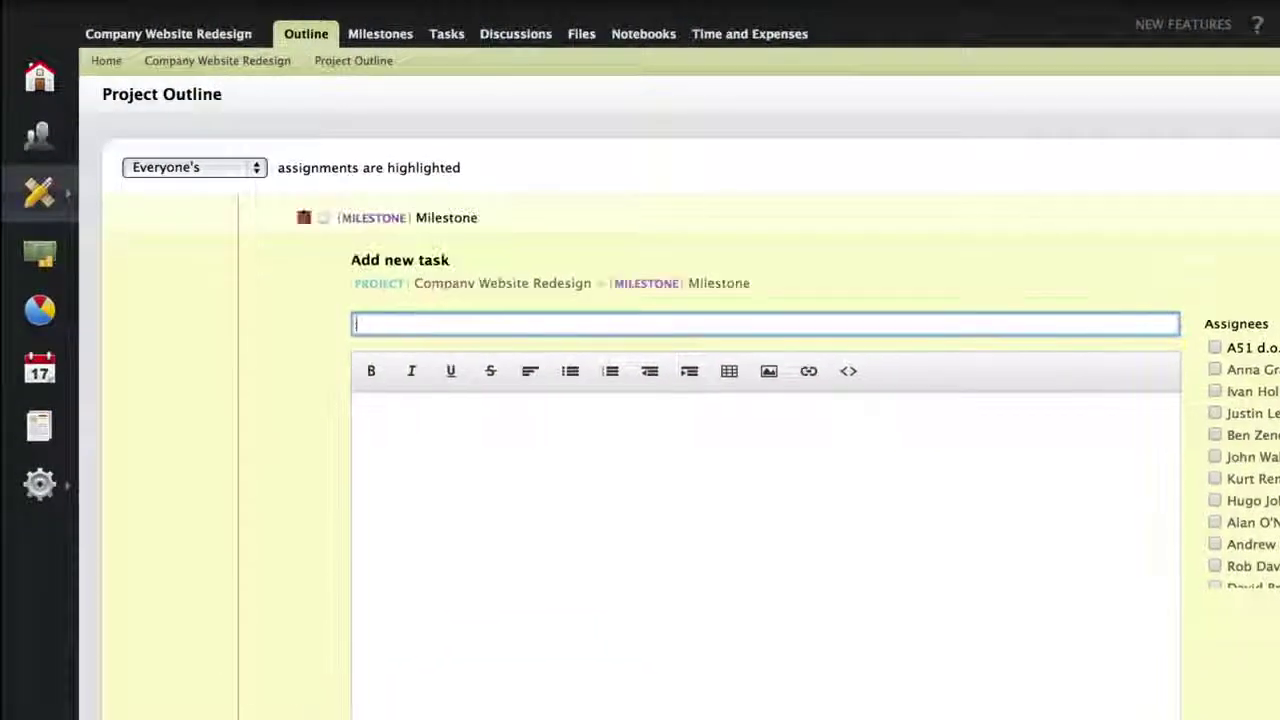
{"action": "type", "text": "Task"}
{"action": "key", "text": "Return"}
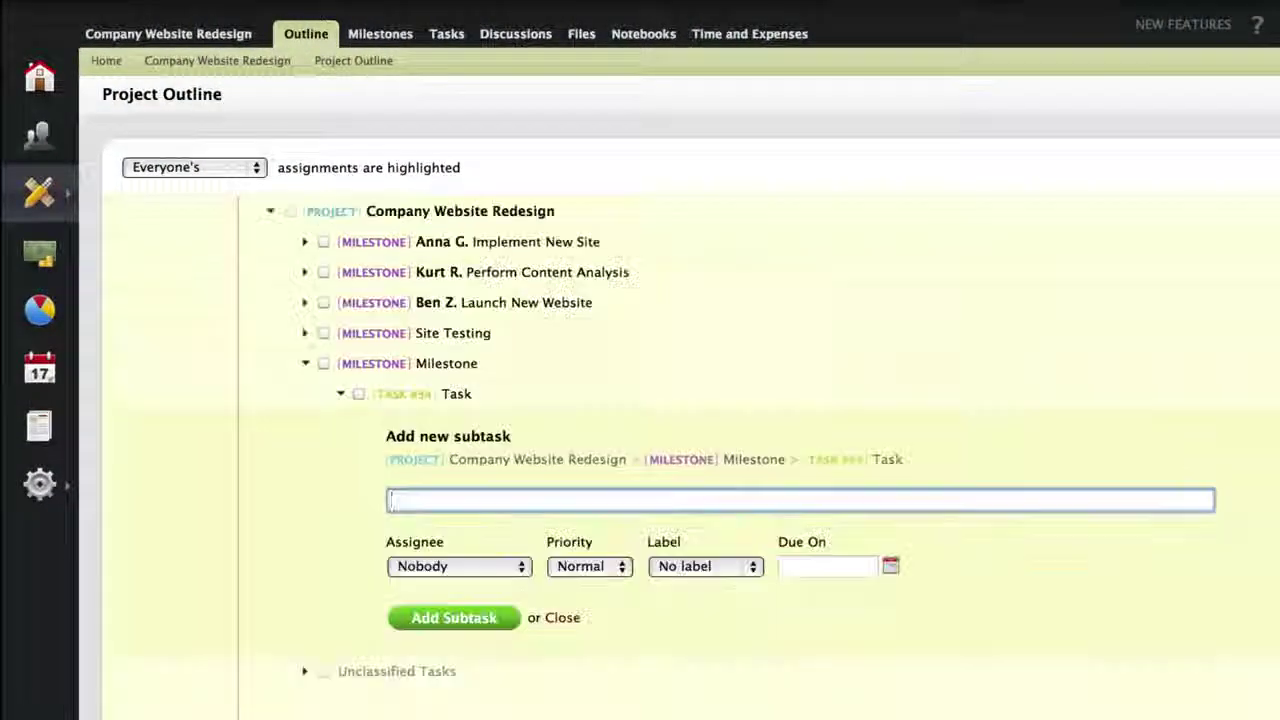
{"action": "type", "text": "Subtask"}
{"action": "key", "text": "Return"}
{"action": "type", "text": "Subtask 2"}
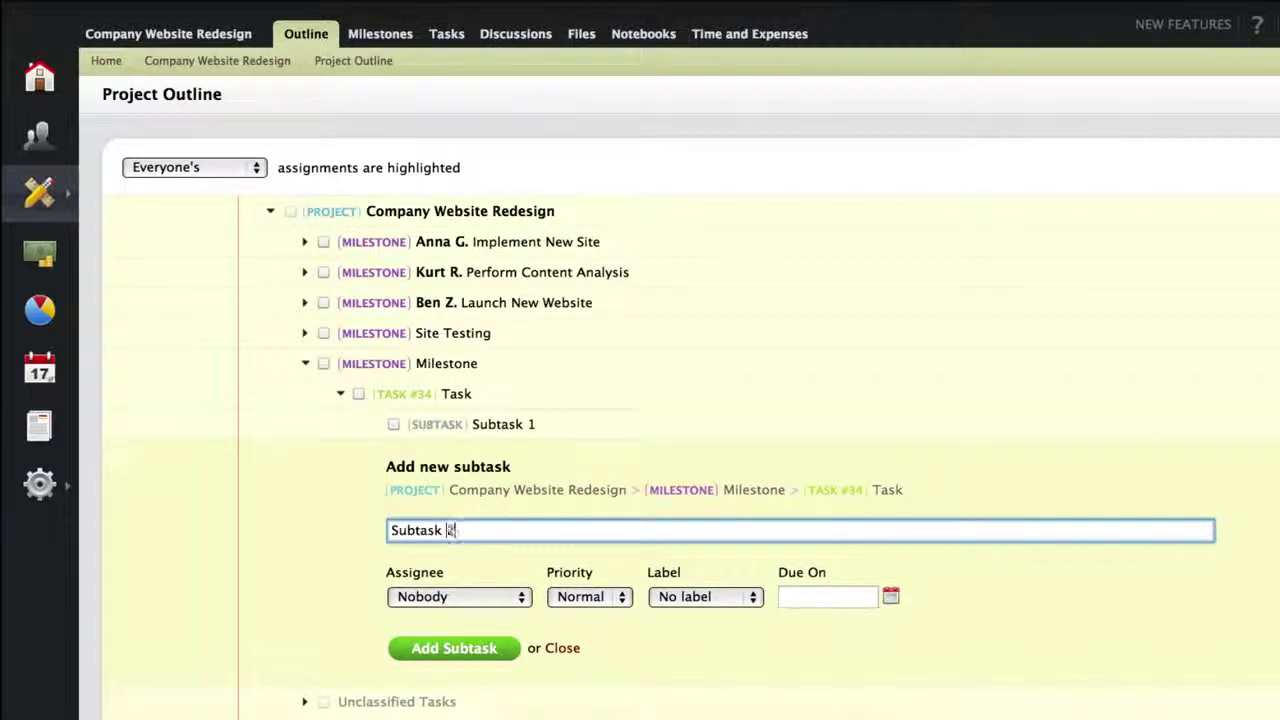
{"action": "key", "text": "Return"}
{"action": "type", "text": "Subtask 3"}
{"action": "key", "text": "Return"}
Mark task #31 Develop Concepts as complete and confirm.
{"action": "key", "text": "Escape"}
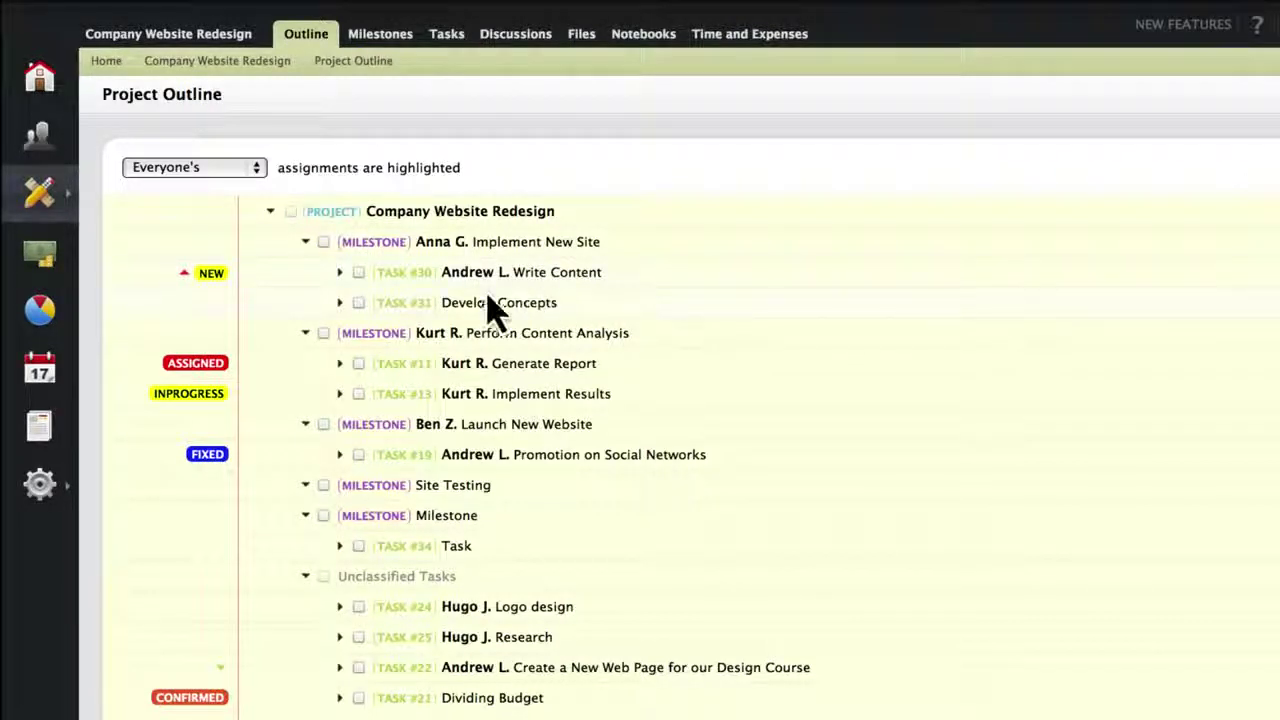
{"action": "left_click", "coordinate": [359, 303]}
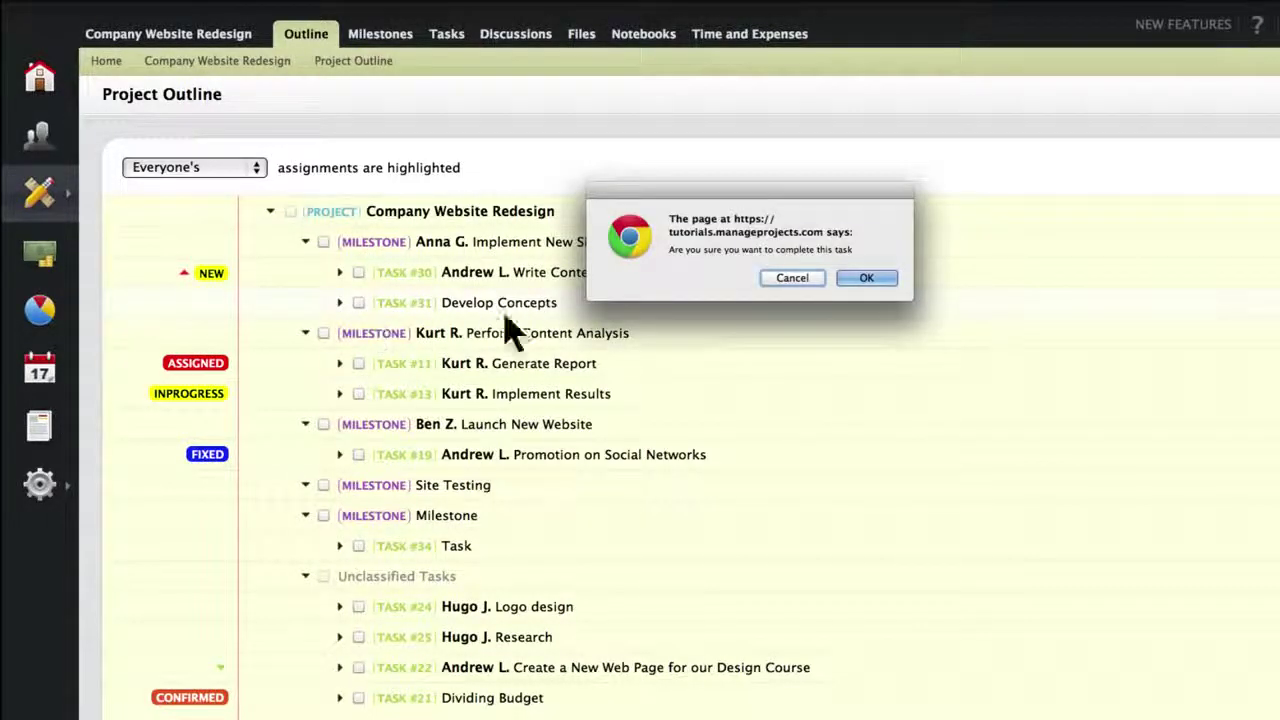
{"action": "left_click", "coordinate": [852, 280]}
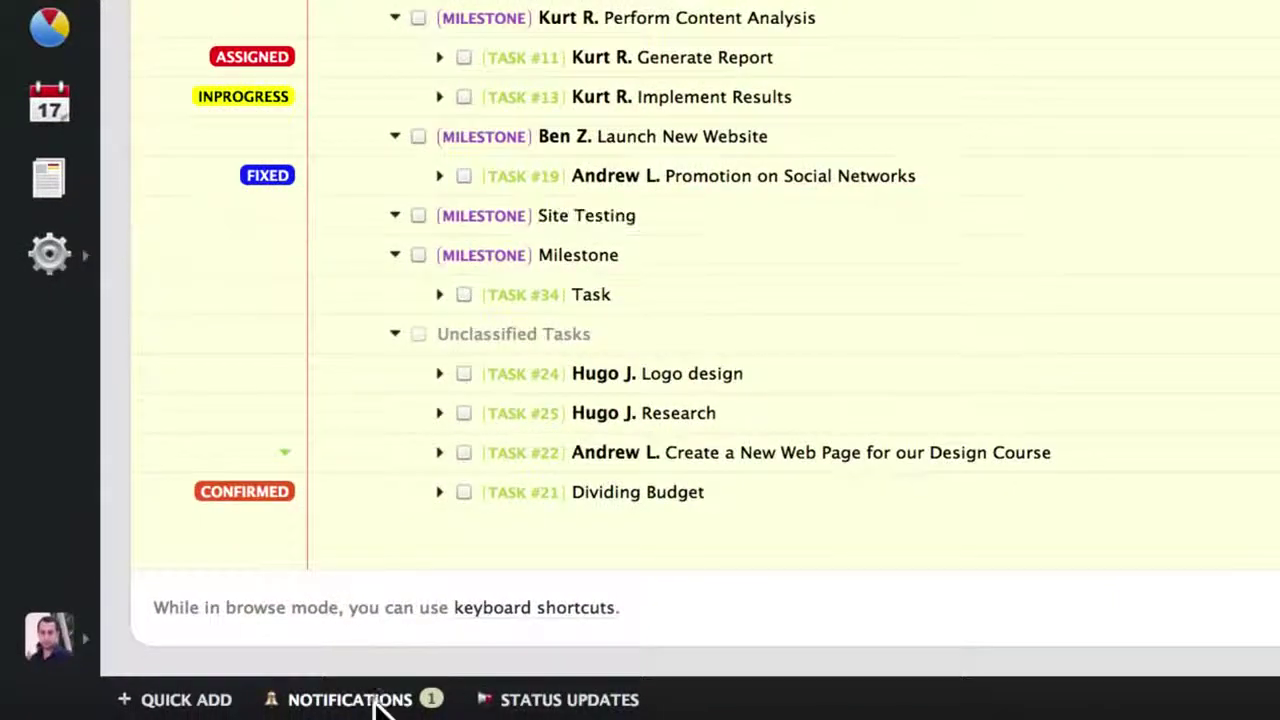
Open the Write Content new-comment notification and go to leave a comment on the task.
{"action": "left_click", "coordinate": [378, 699]}
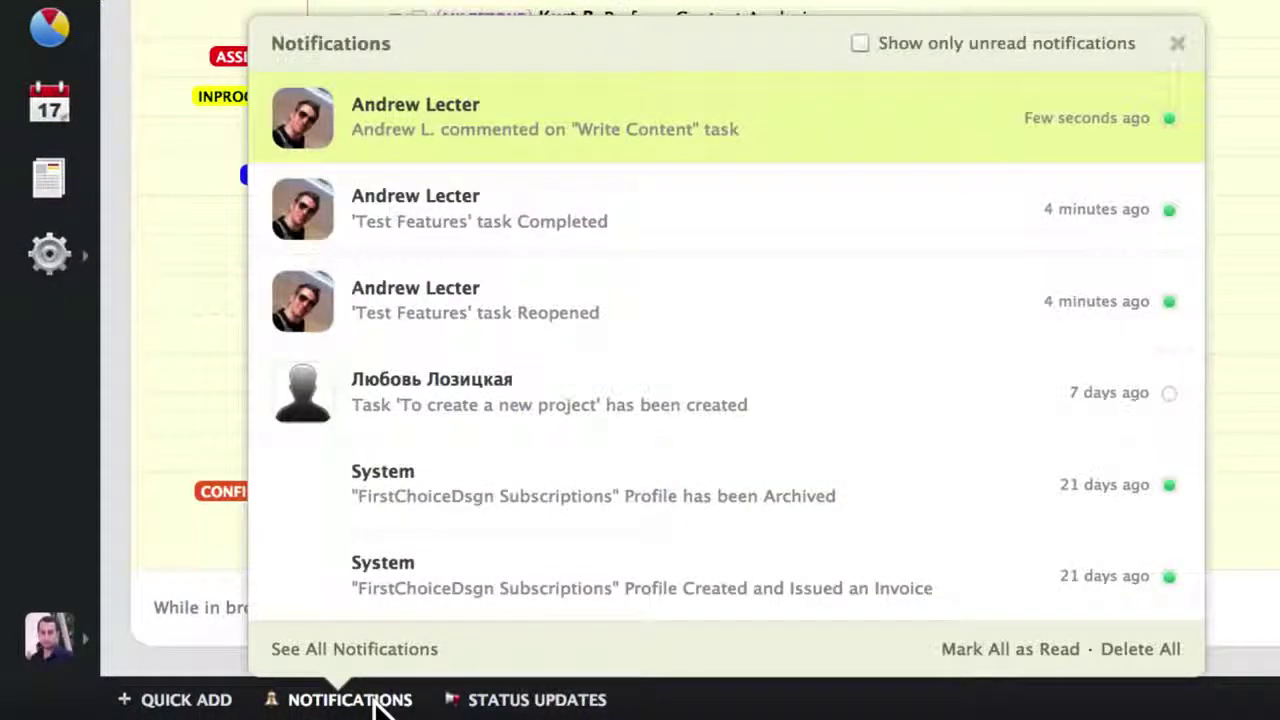
{"action": "left_click", "coordinate": [430, 130]}
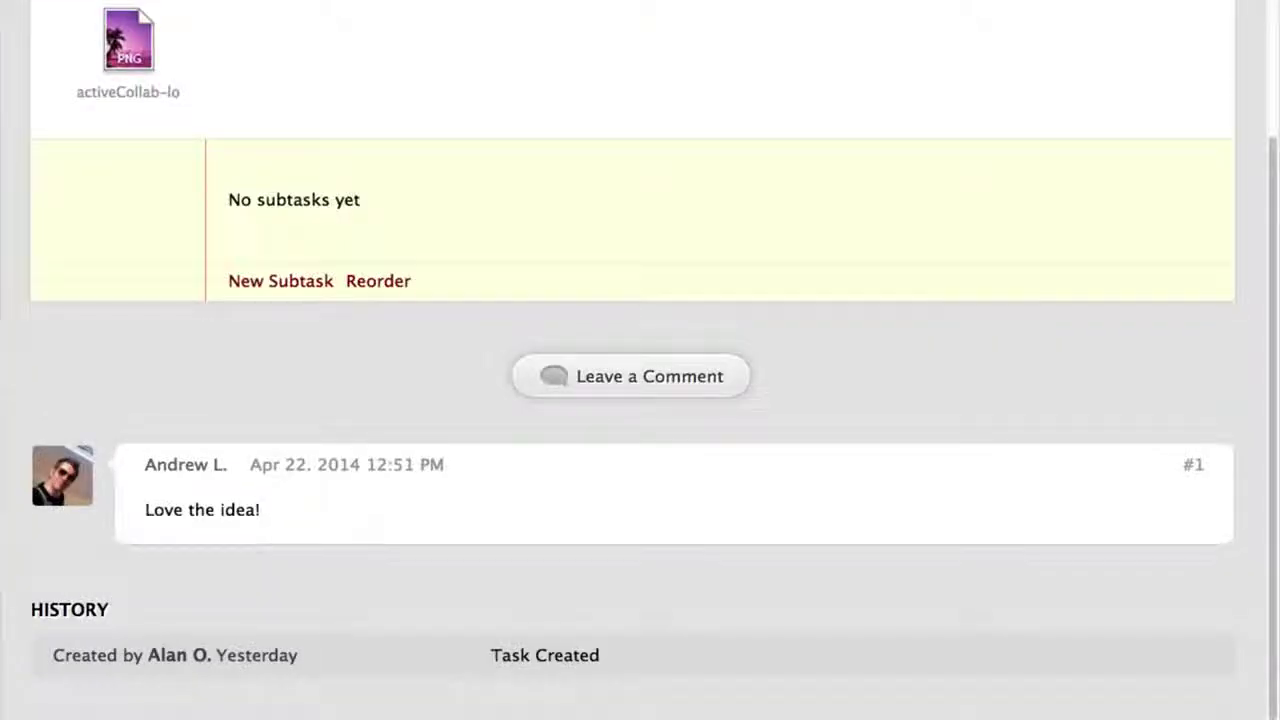
{"action": "left_click", "coordinate": [556, 377]}
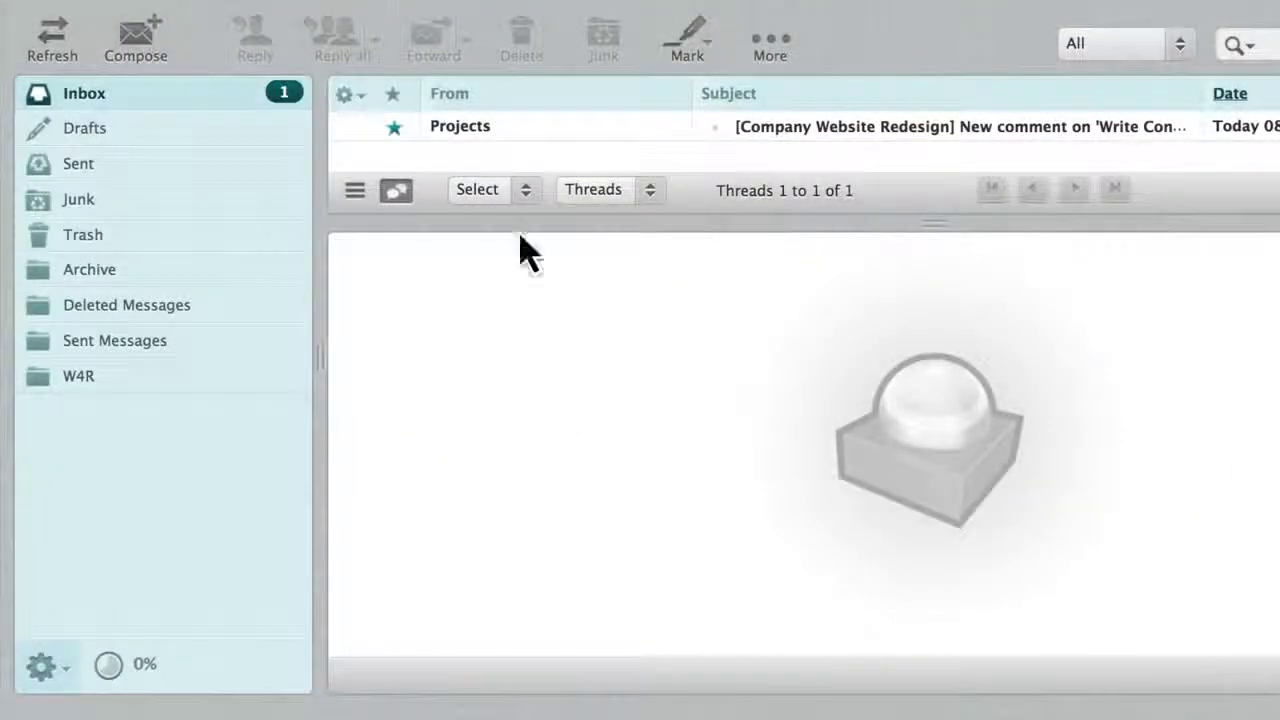
Reply 'Great' to the Write Content comment notification e-mail and send it.
{"action": "left_click", "coordinate": [500, 130]}
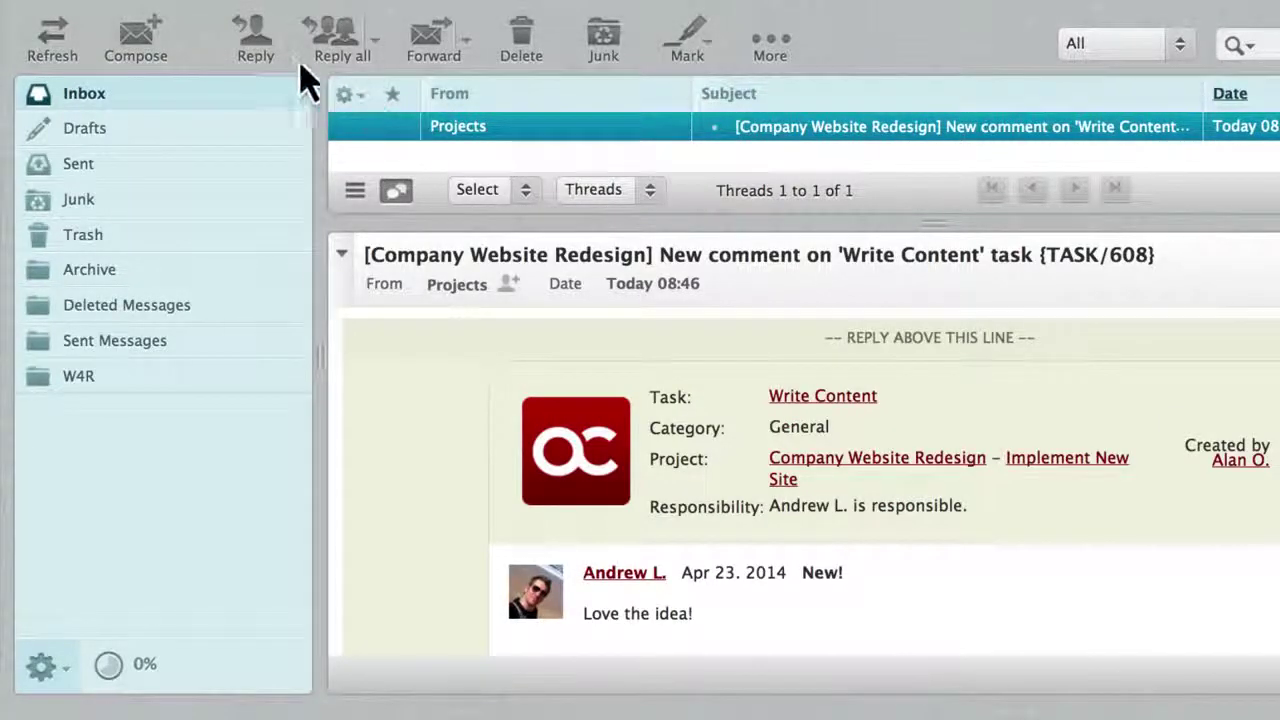
{"action": "left_click", "coordinate": [270, 50]}
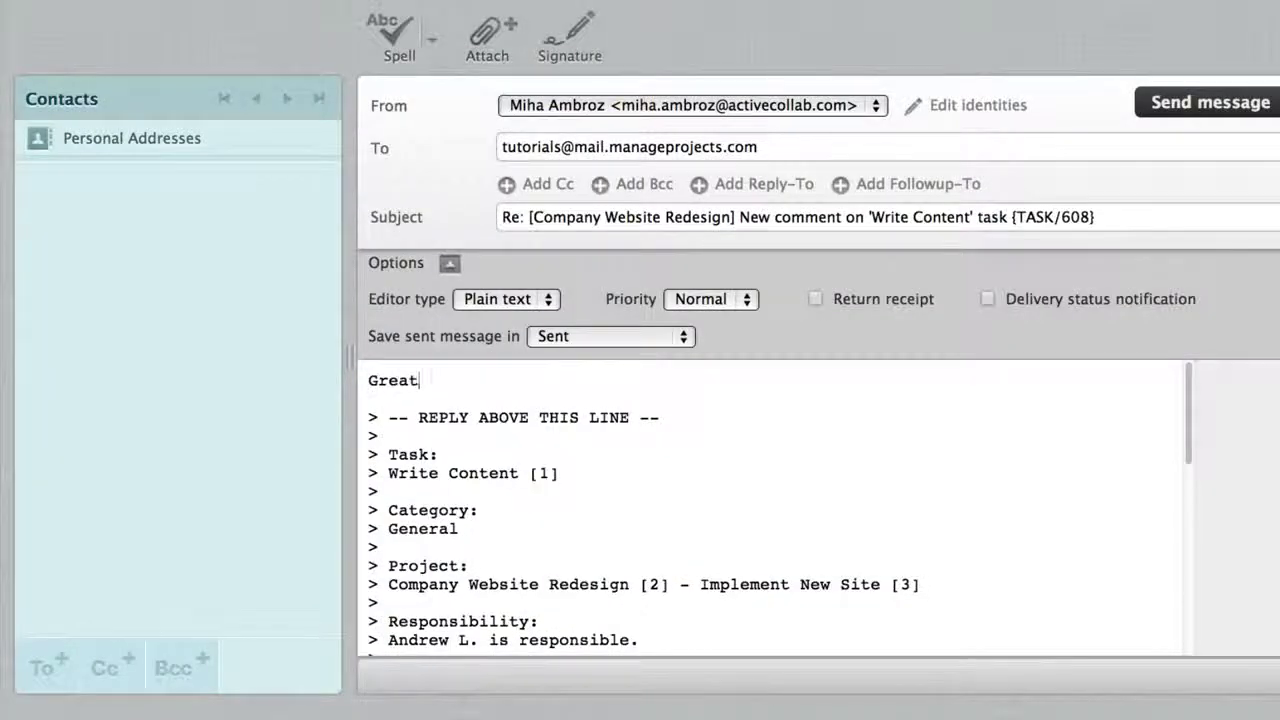
{"action": "left_click", "coordinate": [1202, 135]}
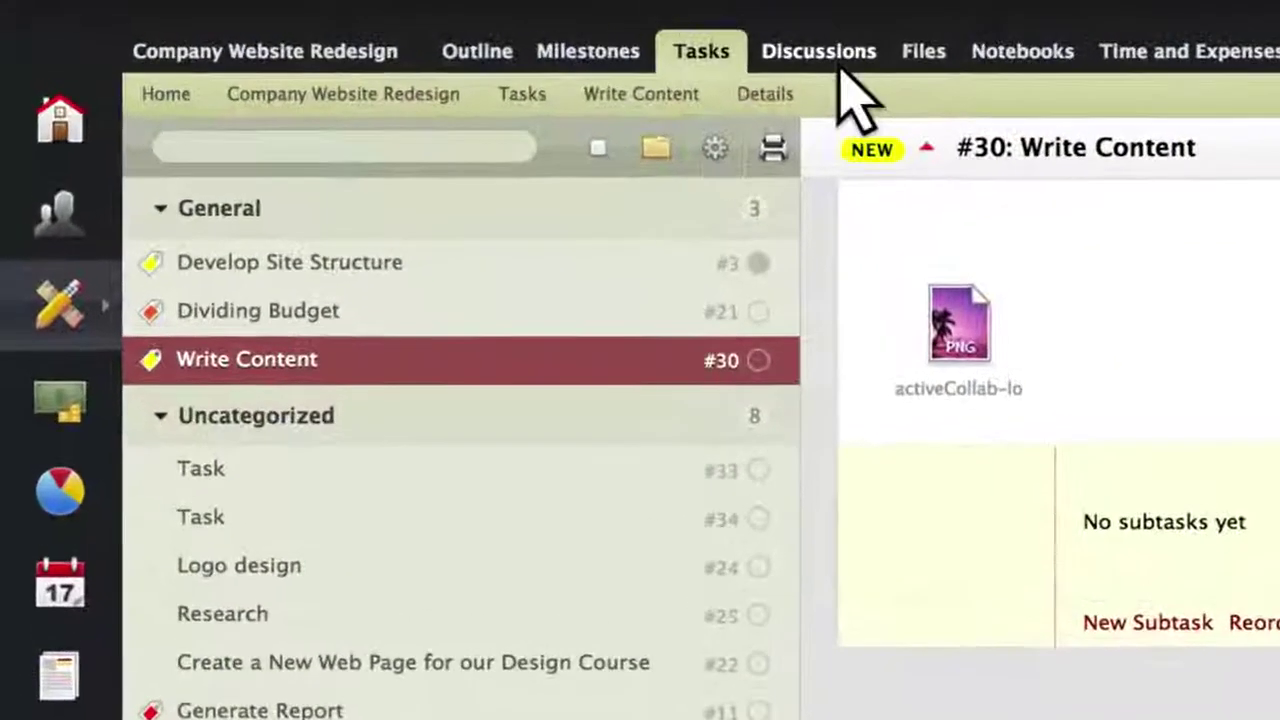
Post the comment 'Ready!' on the Weekly meeting notes discussion.
{"action": "left_click", "coordinate": [843, 62]}
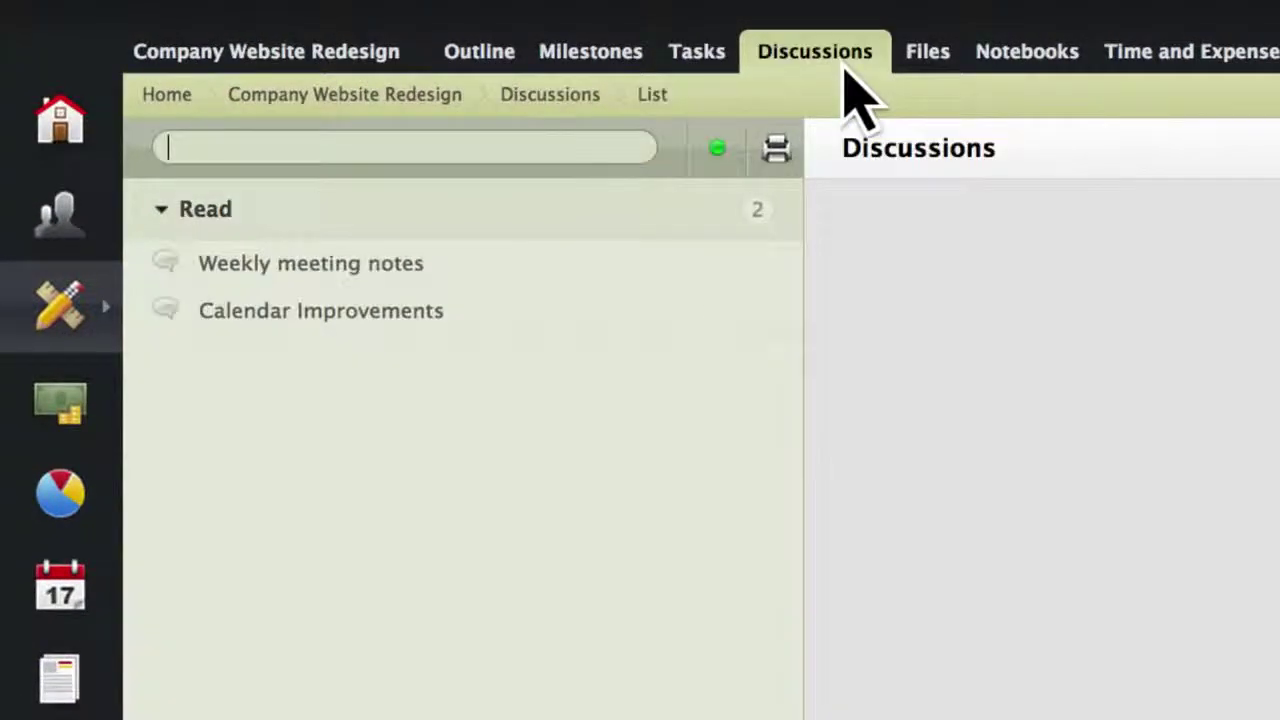
{"action": "left_click", "coordinate": [552, 264]}
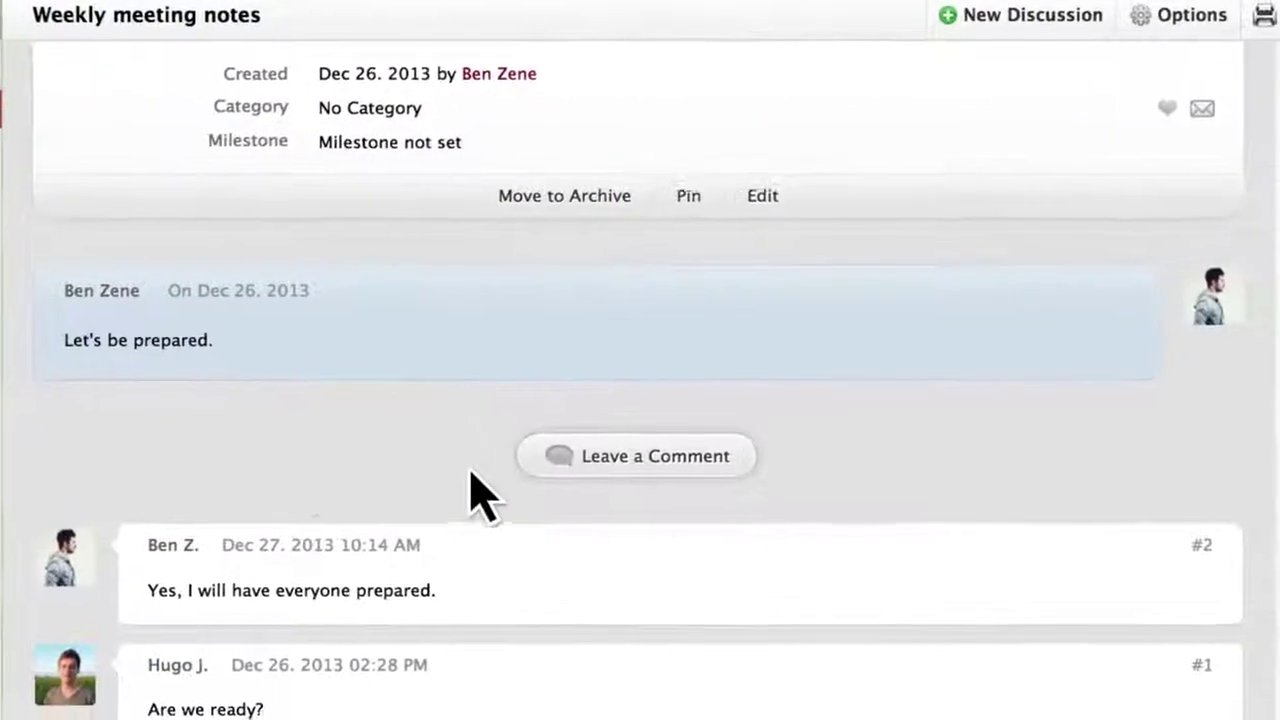
{"action": "left_click", "coordinate": [530, 459]}
{"action": "type", "text": "Ready!"}
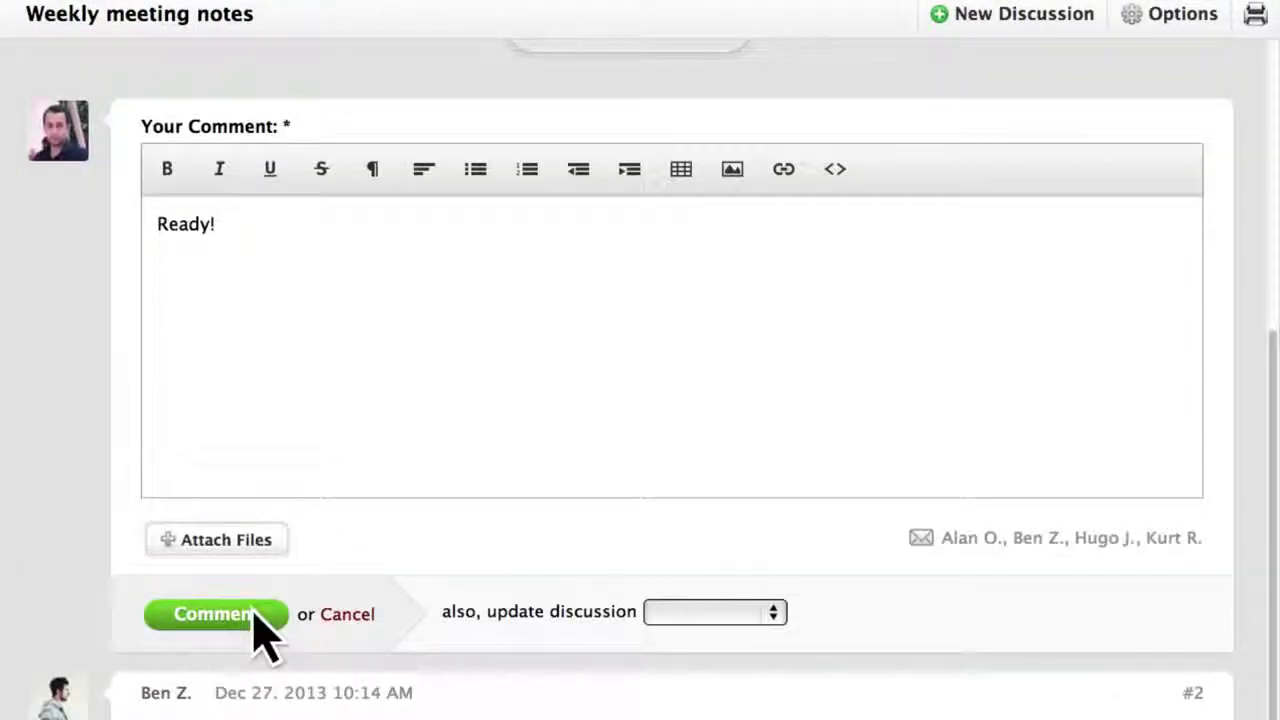
{"action": "left_click", "coordinate": [253, 613]}
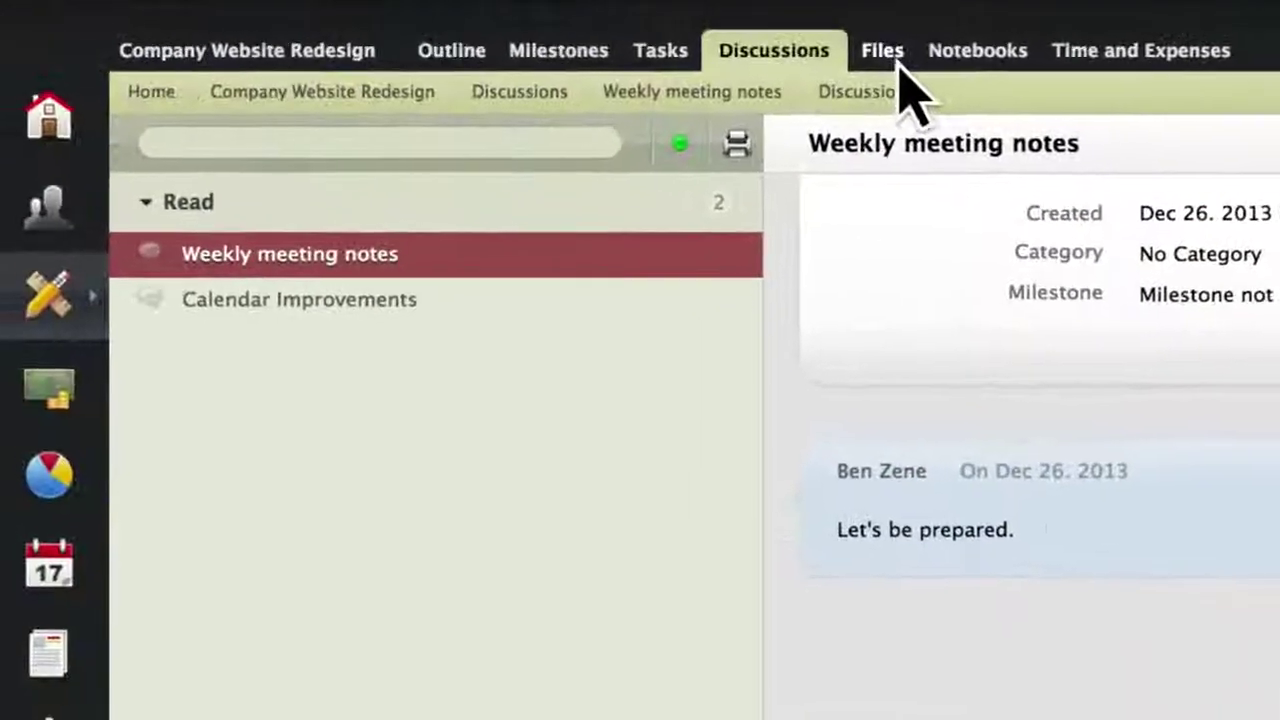
Upload version2.png as a new version of a51-logo-dark-grey.png in Files.
{"action": "left_click", "coordinate": [905, 70]}
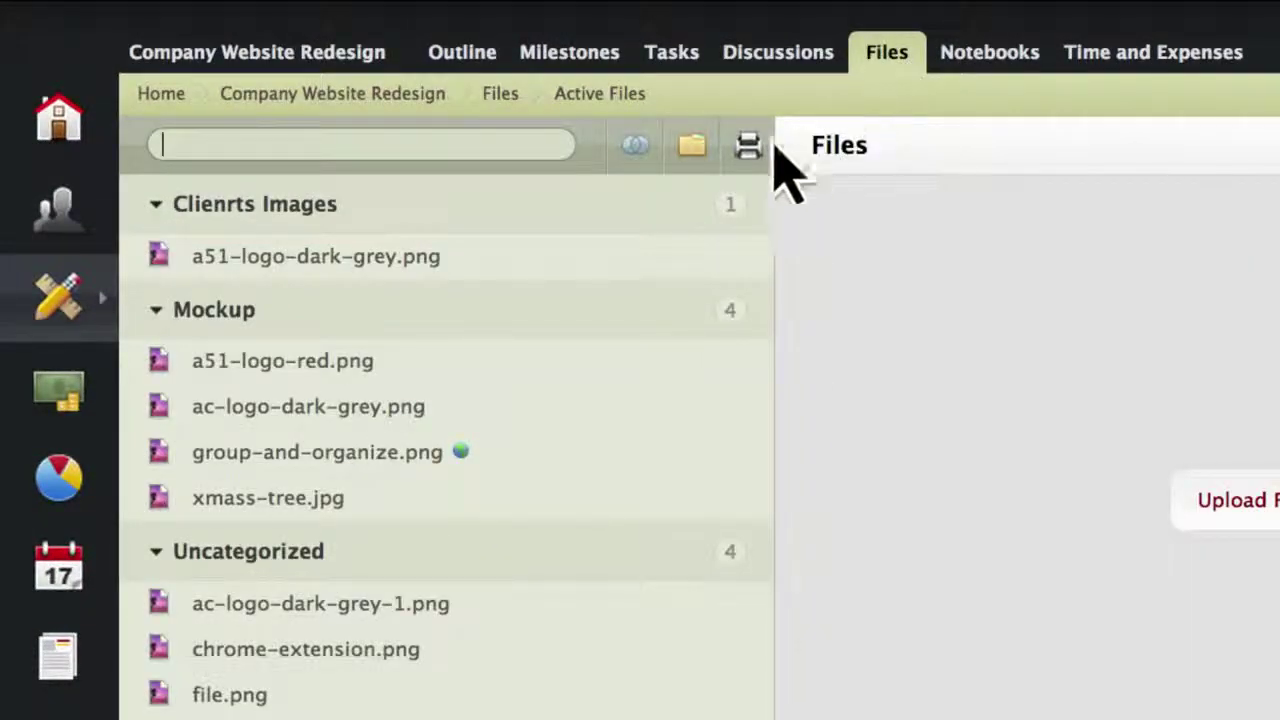
{"action": "left_click", "coordinate": [590, 256]}
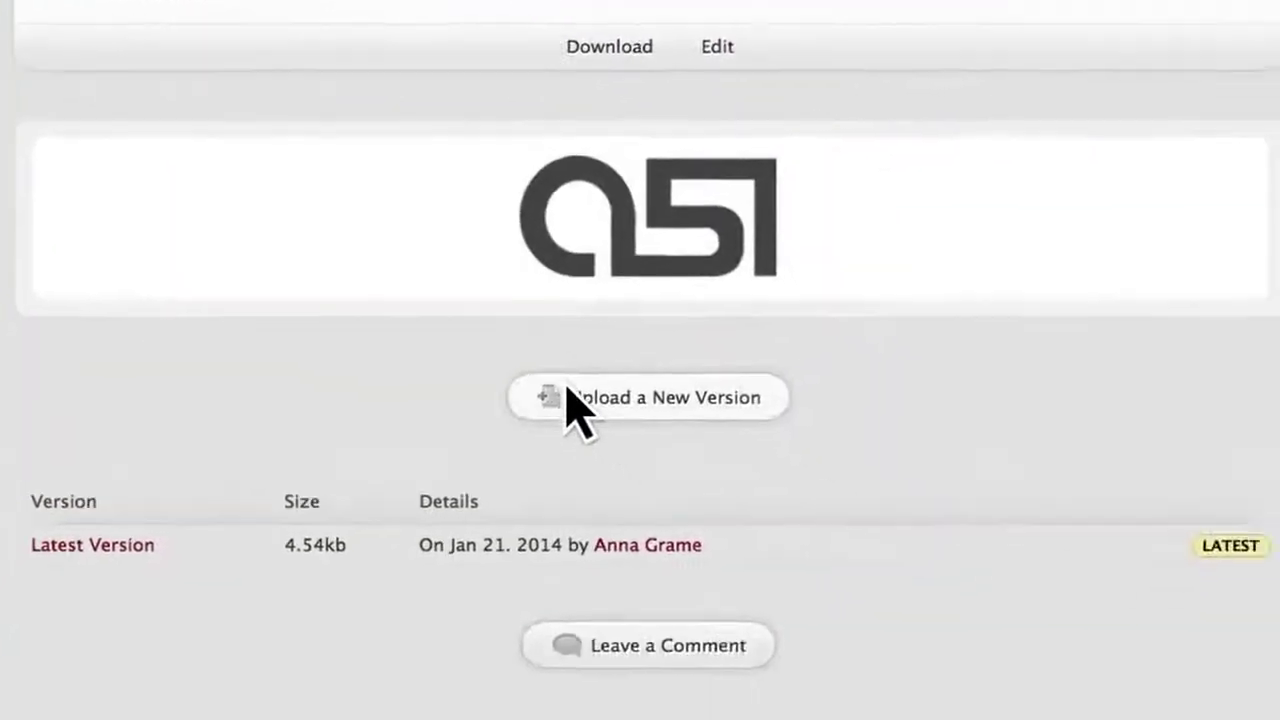
{"action": "left_click", "coordinate": [575, 405]}
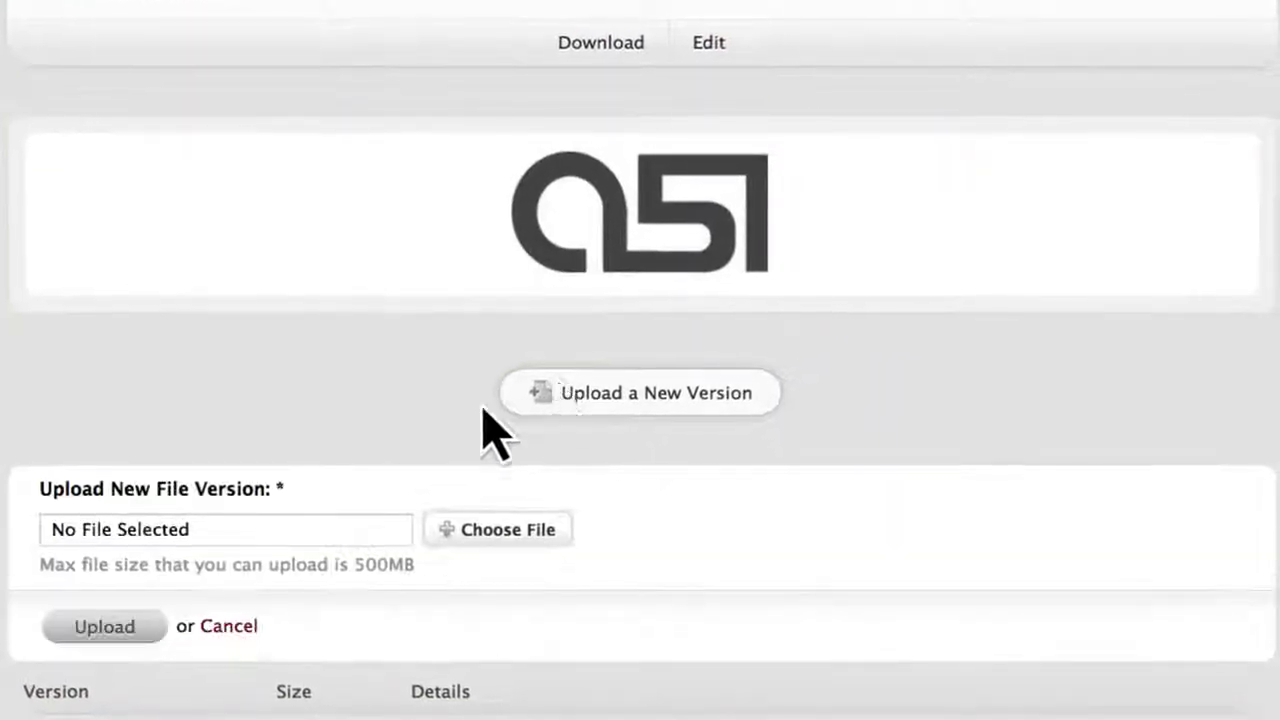
{"action": "left_click", "coordinate": [466, 534]}
{"action": "key", "text": "Return"}
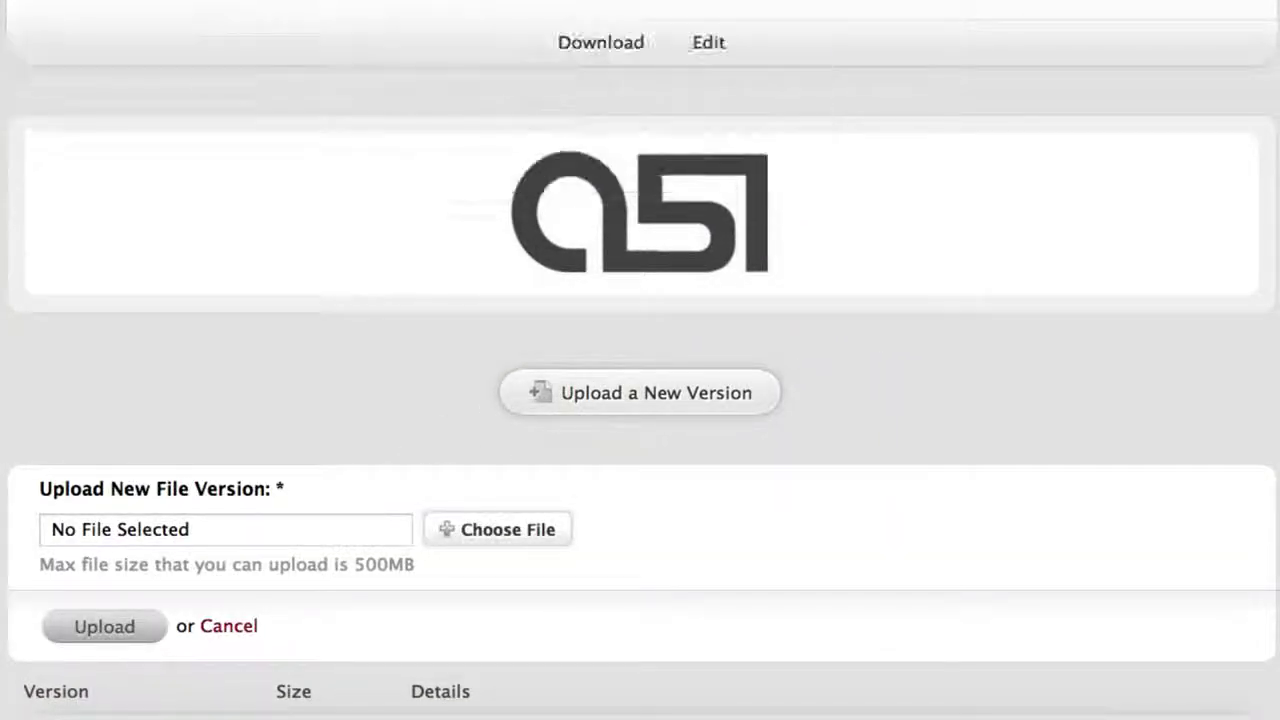
{"action": "left_click", "coordinate": [112, 632]}
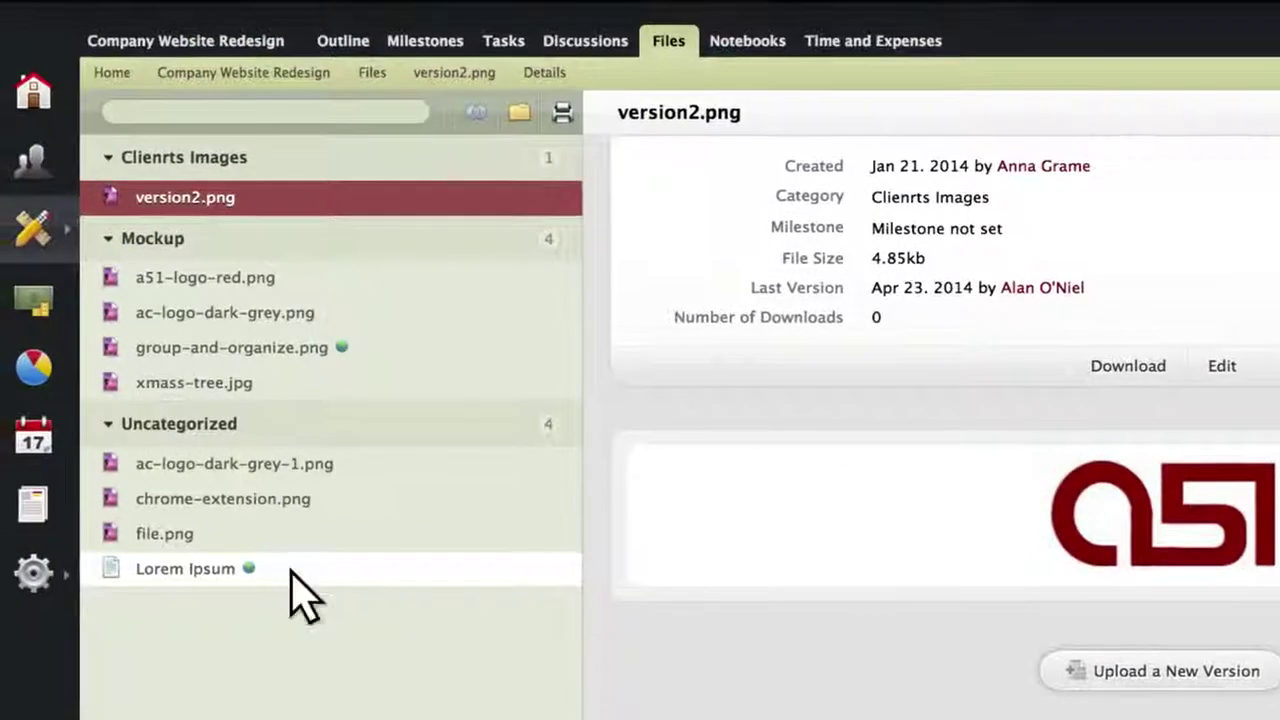
Compare Lorem Ipsum's version #9 with version #8, then close the comparison.
{"action": "left_click", "coordinate": [270, 556]}
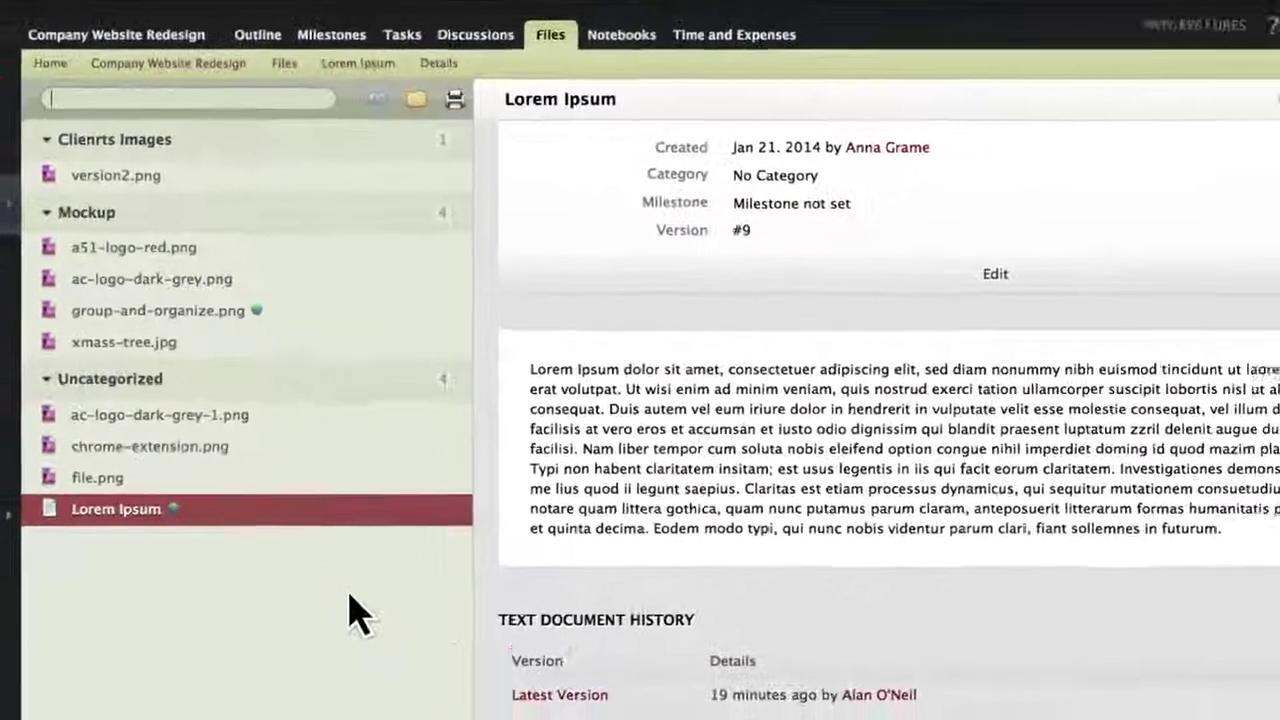
{"action": "left_click", "coordinate": [480, 698]}
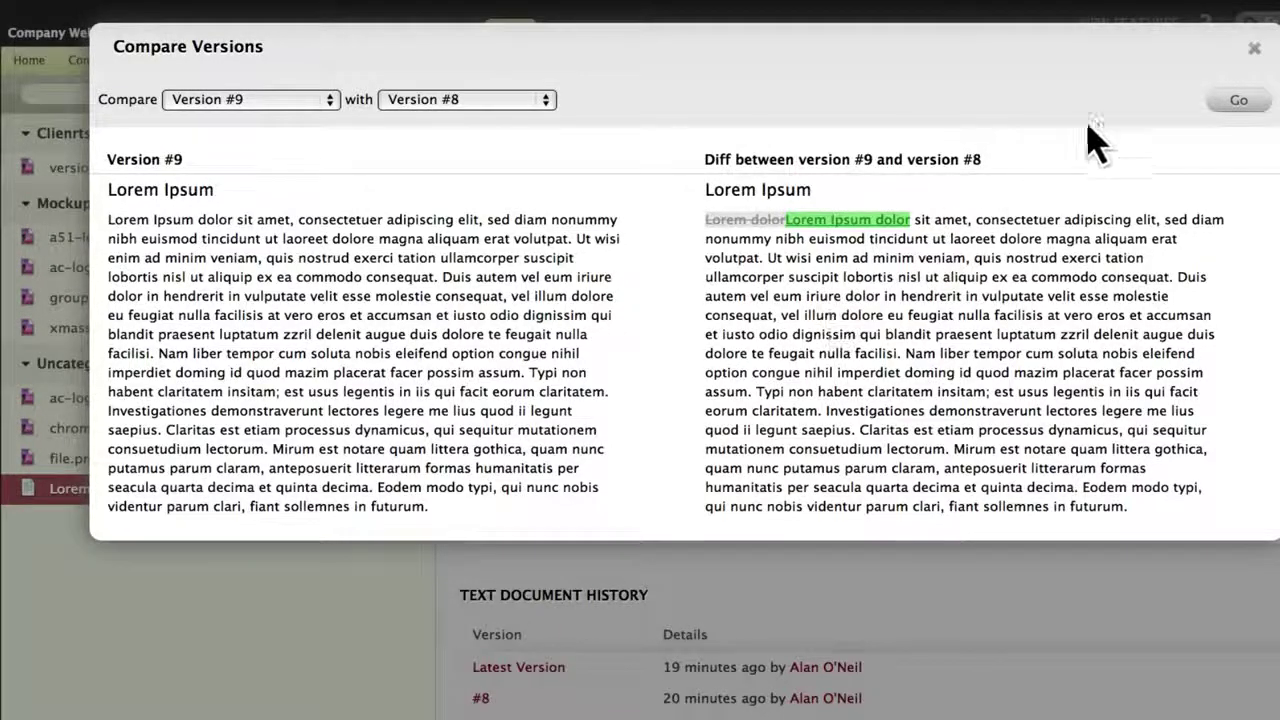
{"action": "left_click", "coordinate": [1254, 49]}
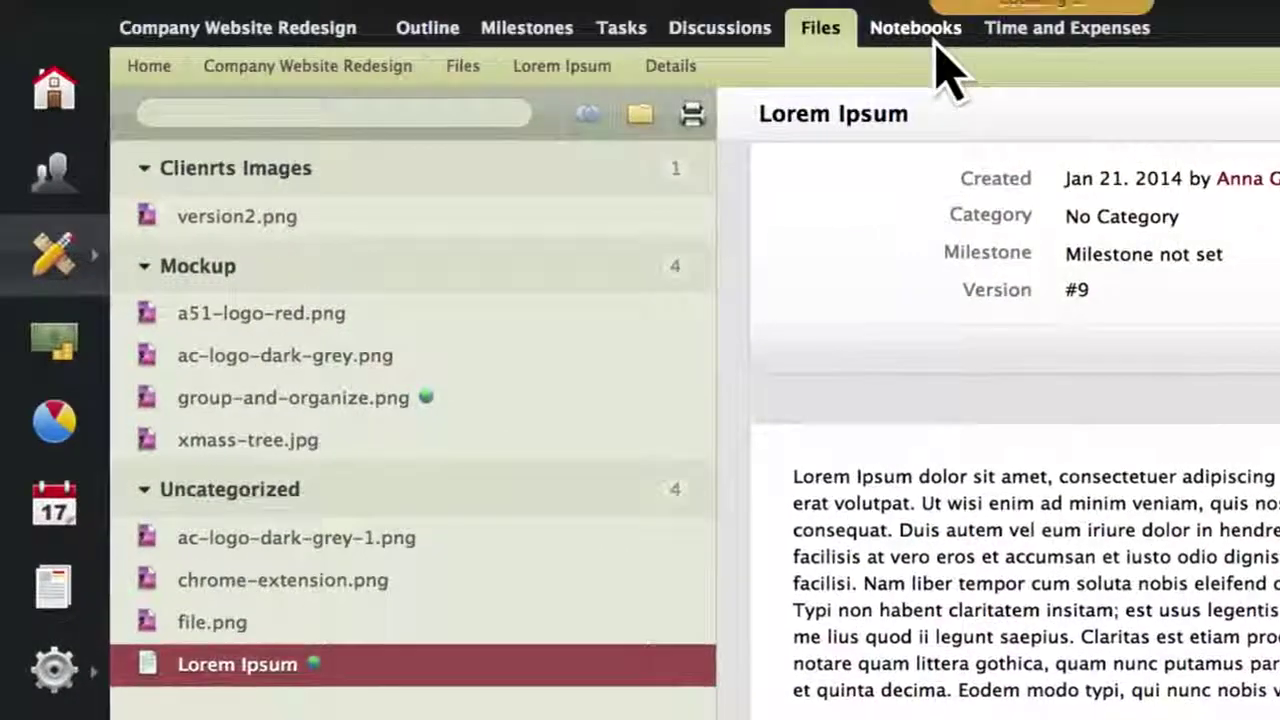
Browse the activeCollab notebook's Benefits, Convenience, Performance and Security pages, then view its Sharing details.
{"action": "left_click", "coordinate": [793, 38]}
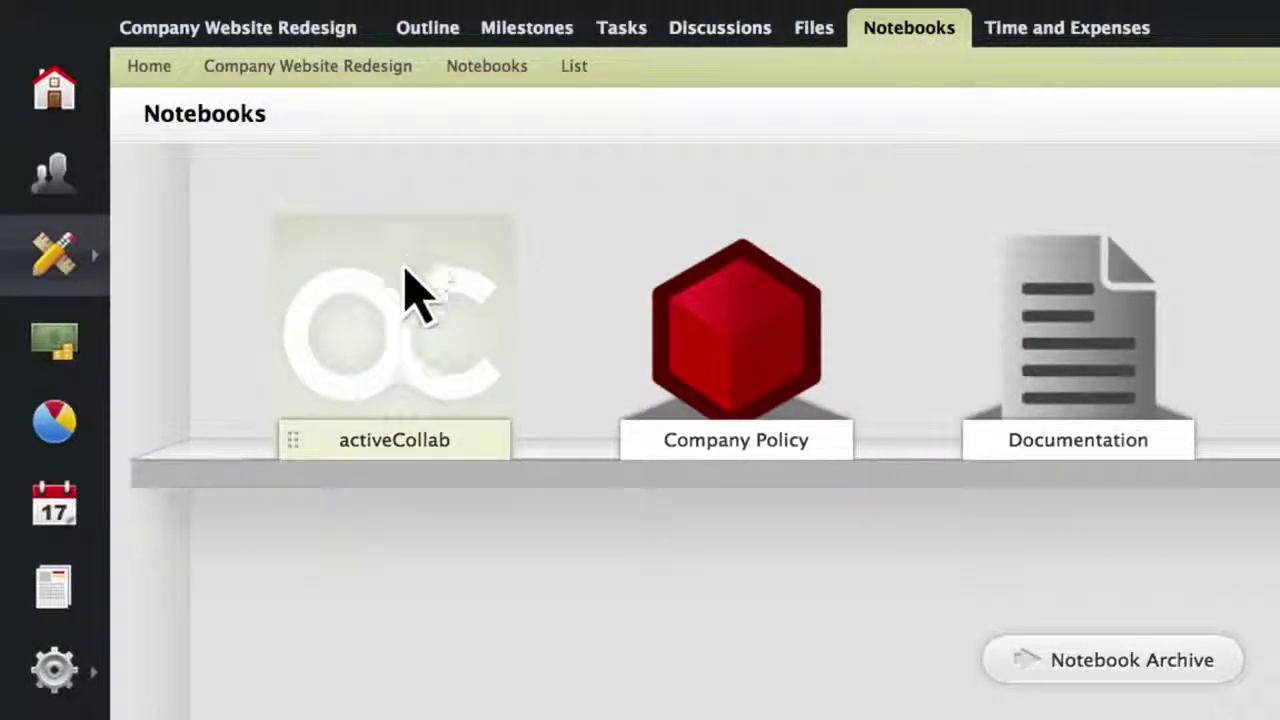
{"action": "left_click", "coordinate": [393, 368]}
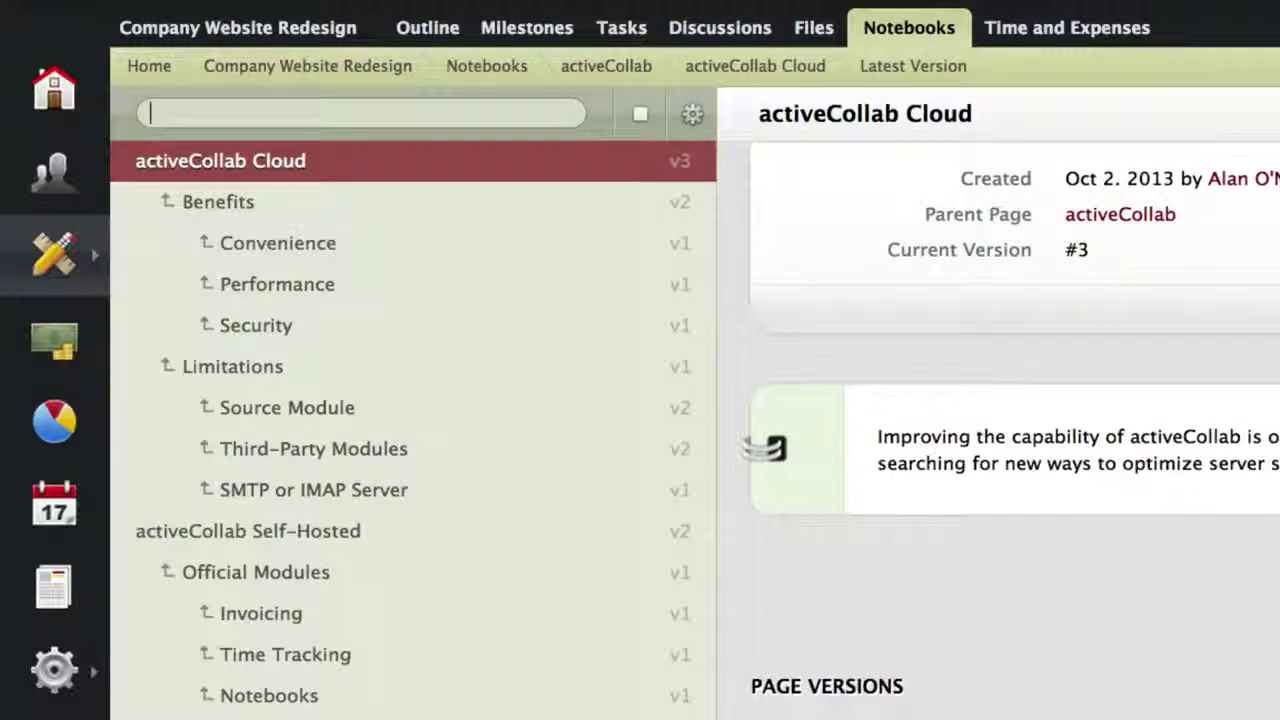
{"action": "left_click", "coordinate": [218, 201]}
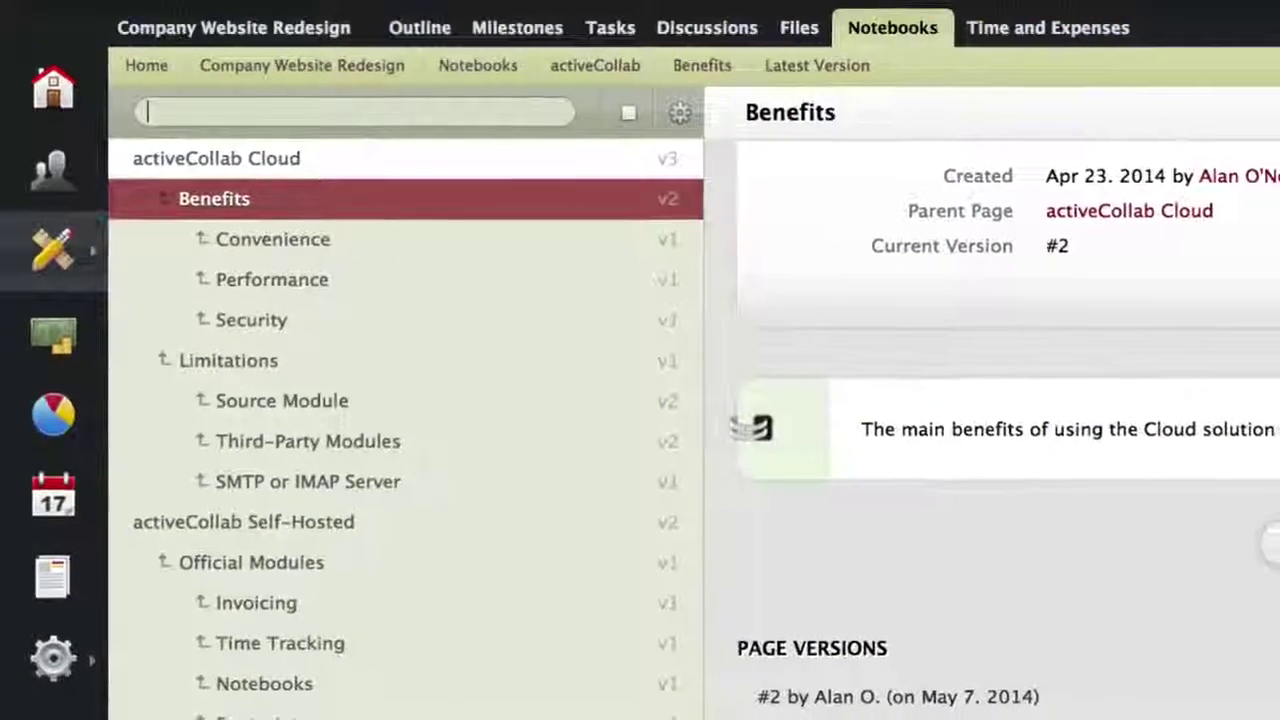
{"action": "left_click", "coordinate": [273, 239]}
{"action": "left_click", "coordinate": [272, 279]}
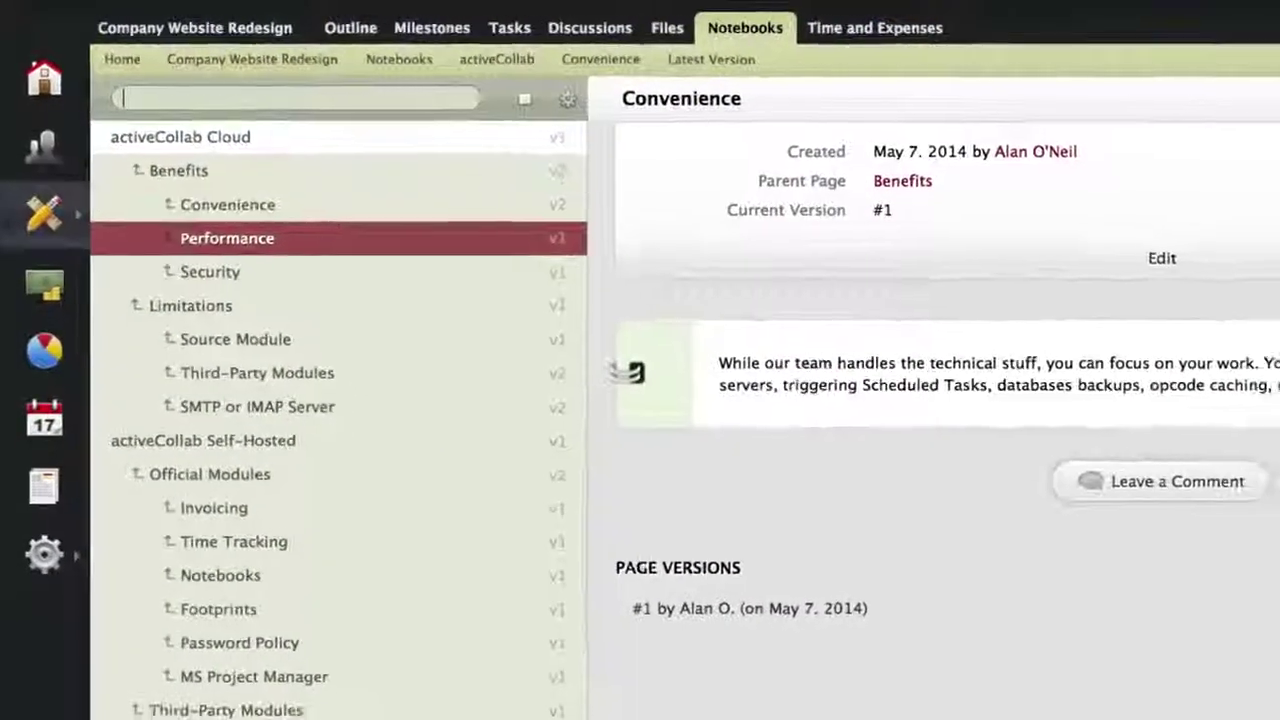
{"action": "left_click", "coordinate": [210, 271]}
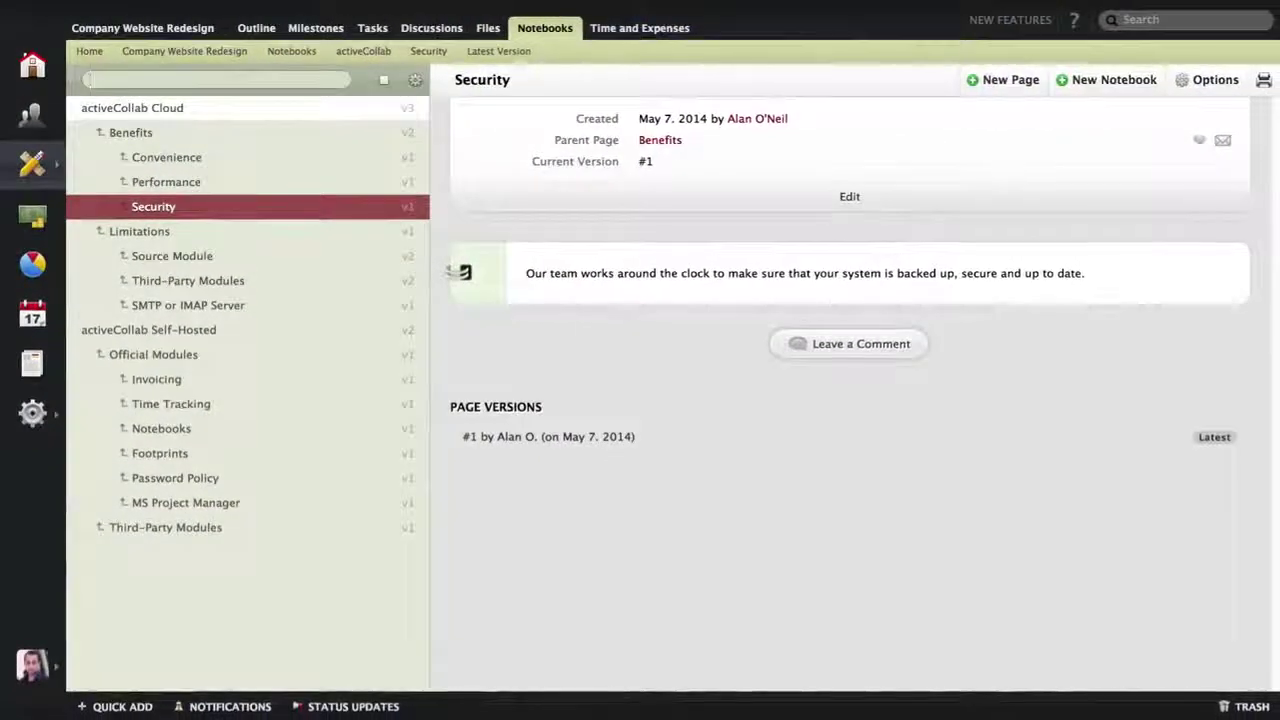
{"action": "left_click", "coordinate": [294, 208]}
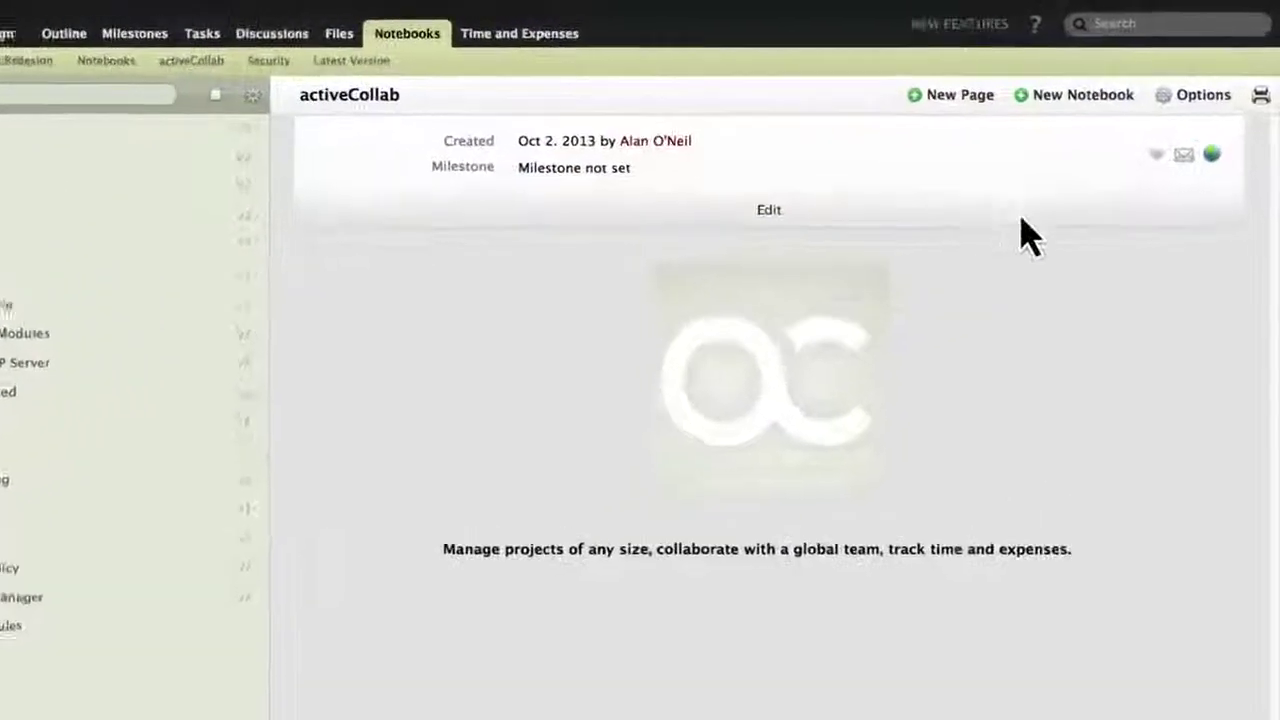
{"action": "left_click", "coordinate": [1195, 95]}
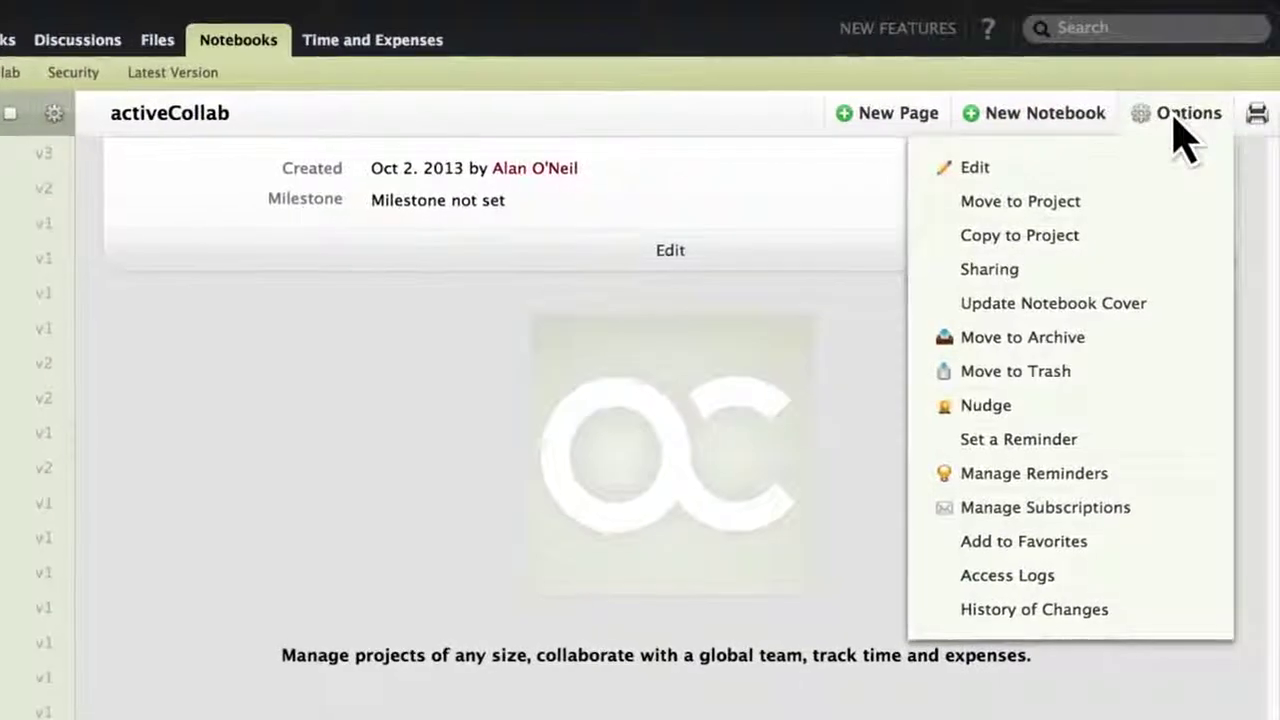
{"action": "left_click", "coordinate": [990, 272]}
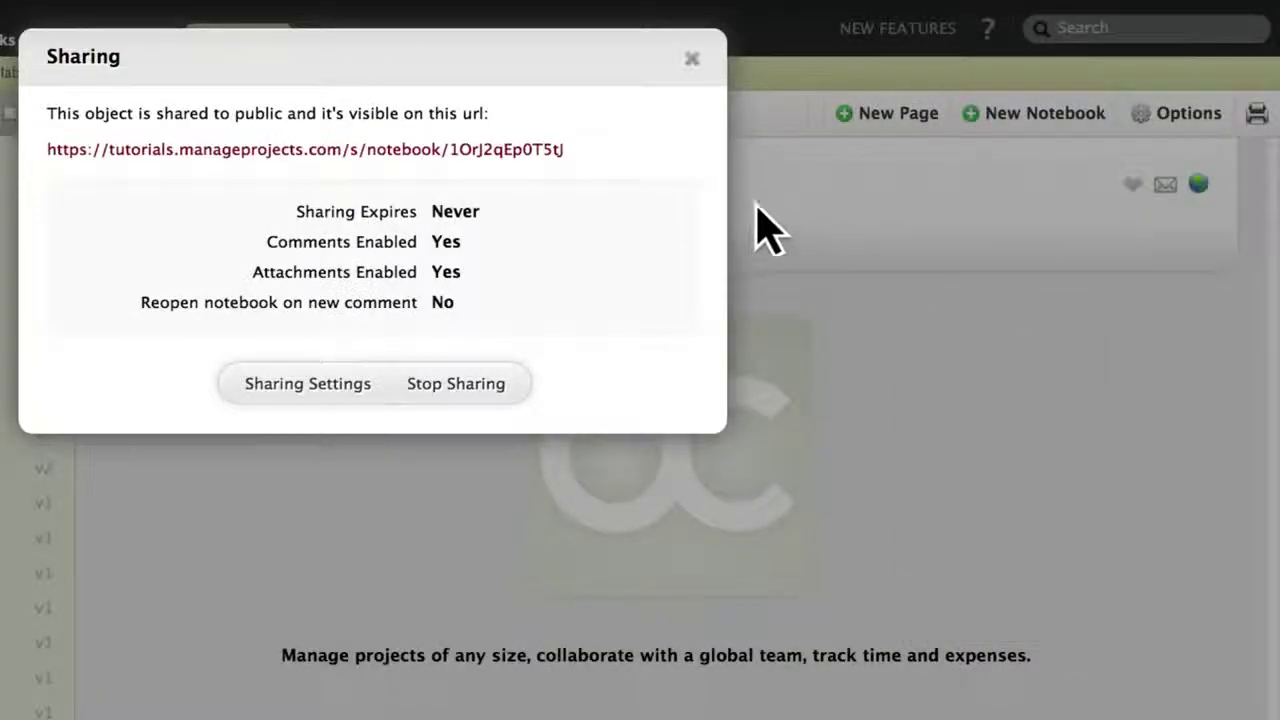
Complete Logo design, Research, Create a New Web Page and Dividing Budget under Unclassified Tasks.
{"action": "left_click", "coordinate": [523, 150]}
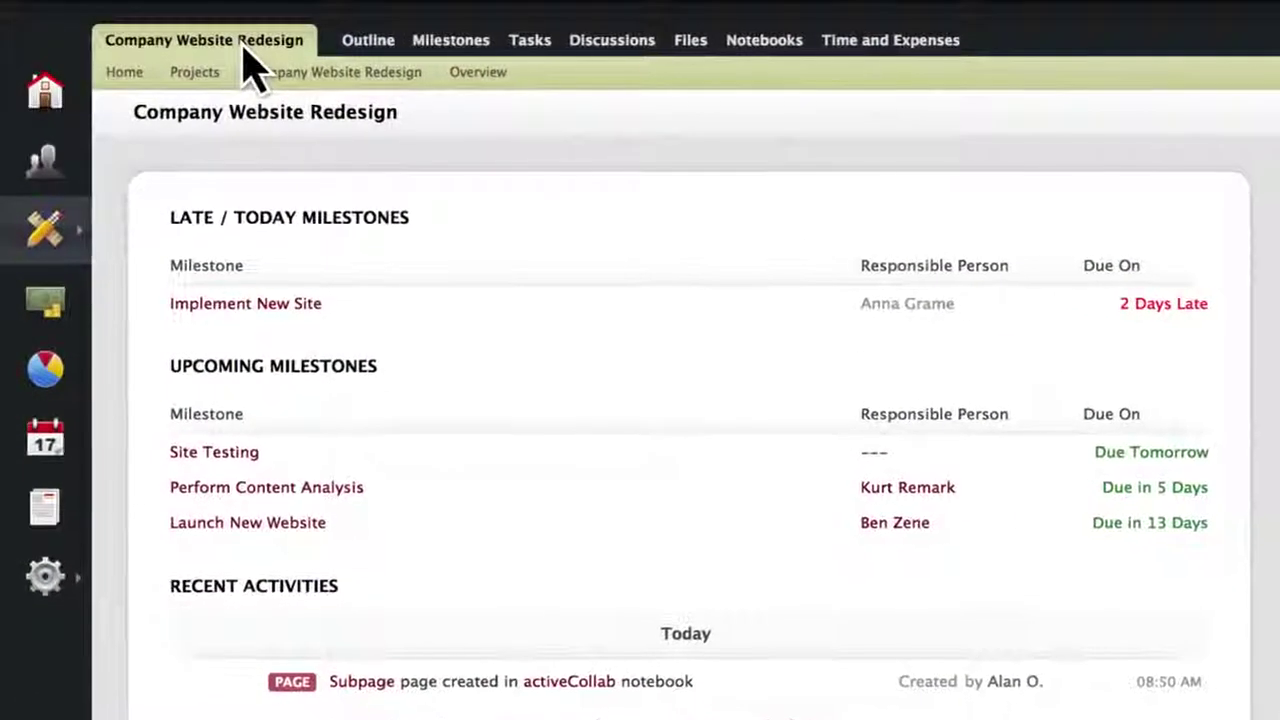
{"action": "left_click", "coordinate": [366, 50]}
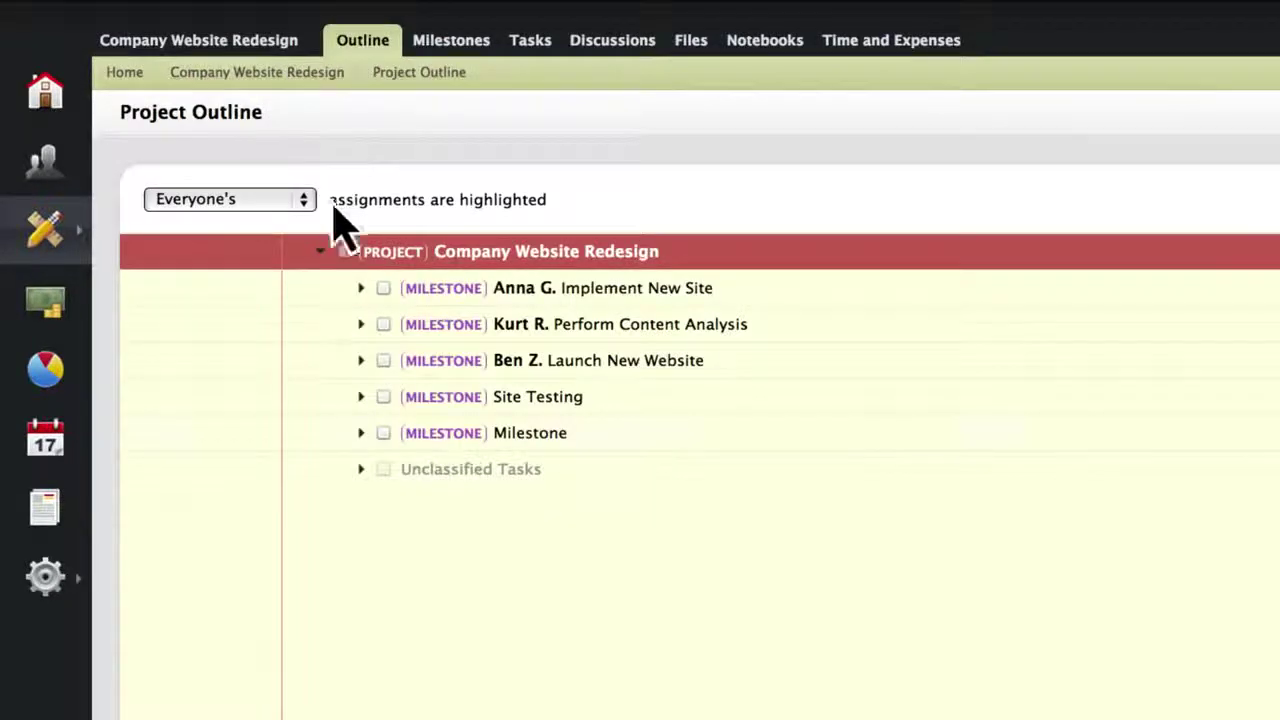
{"action": "left_click", "coordinate": [362, 469]}
{"action": "left_click", "coordinate": [425, 506]}
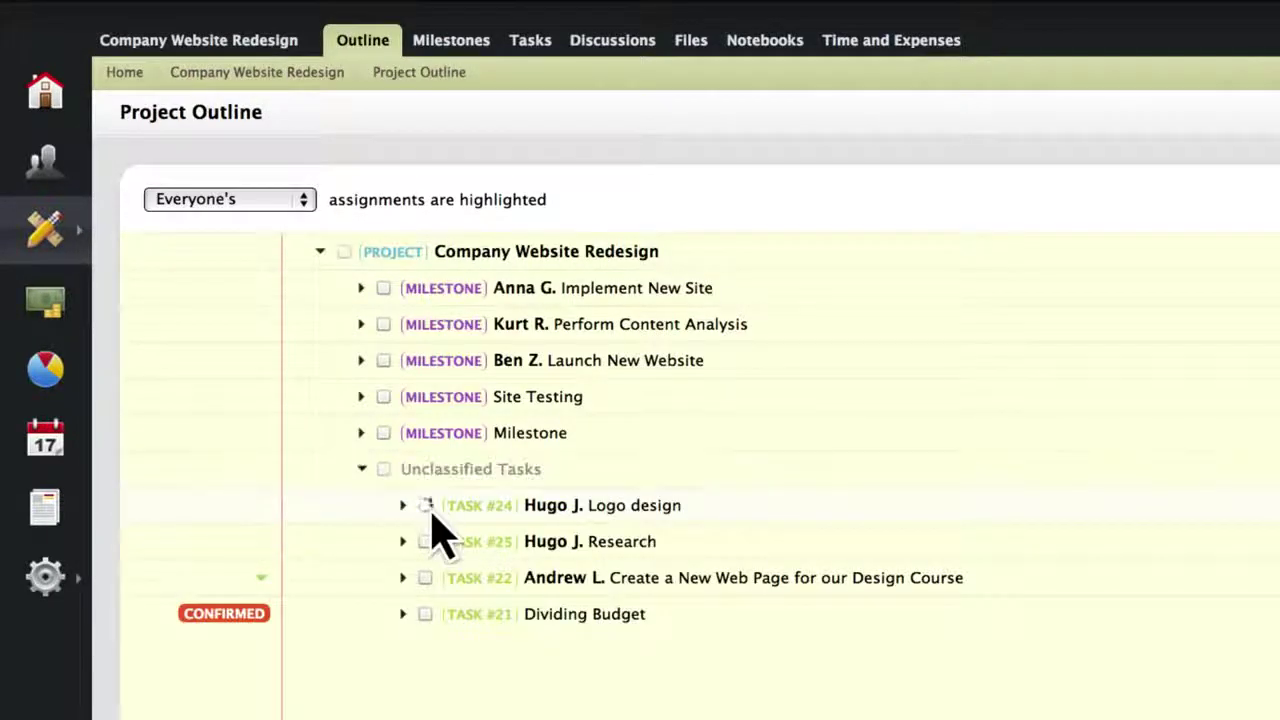
{"action": "left_click", "coordinate": [425, 506]}
{"action": "left_click", "coordinate": [425, 507]}
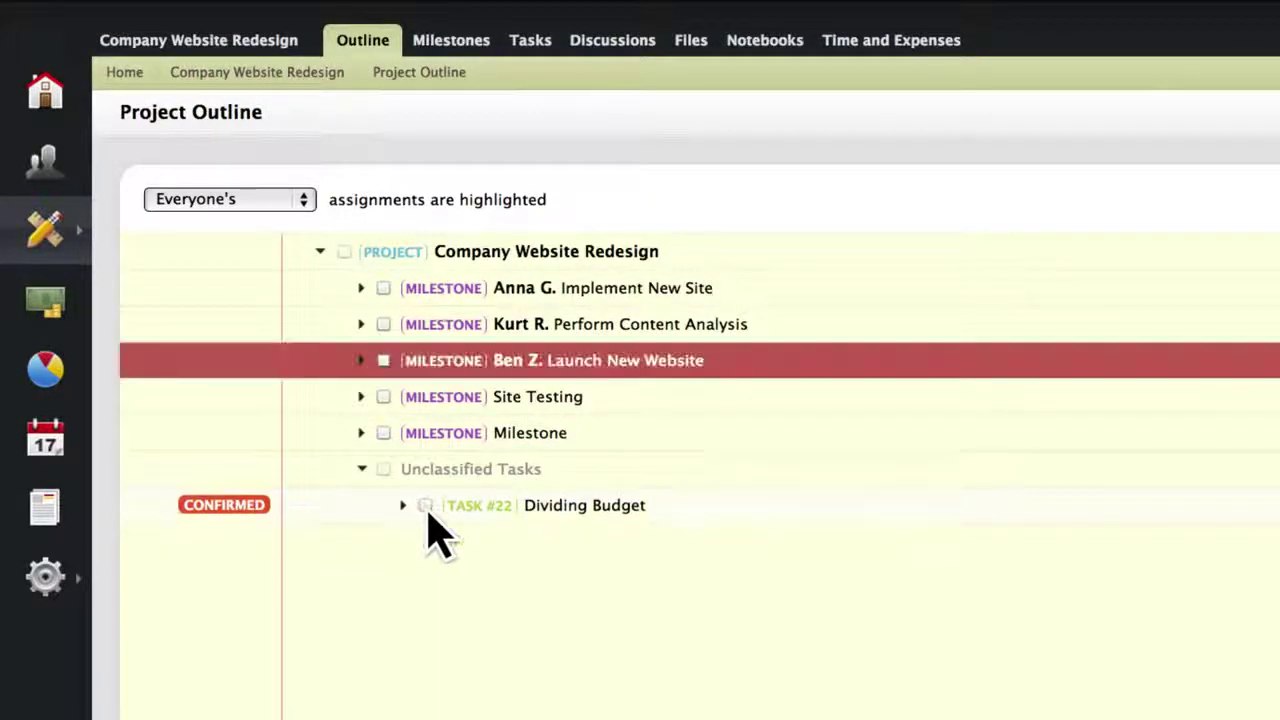
{"action": "left_click", "coordinate": [424, 507]}
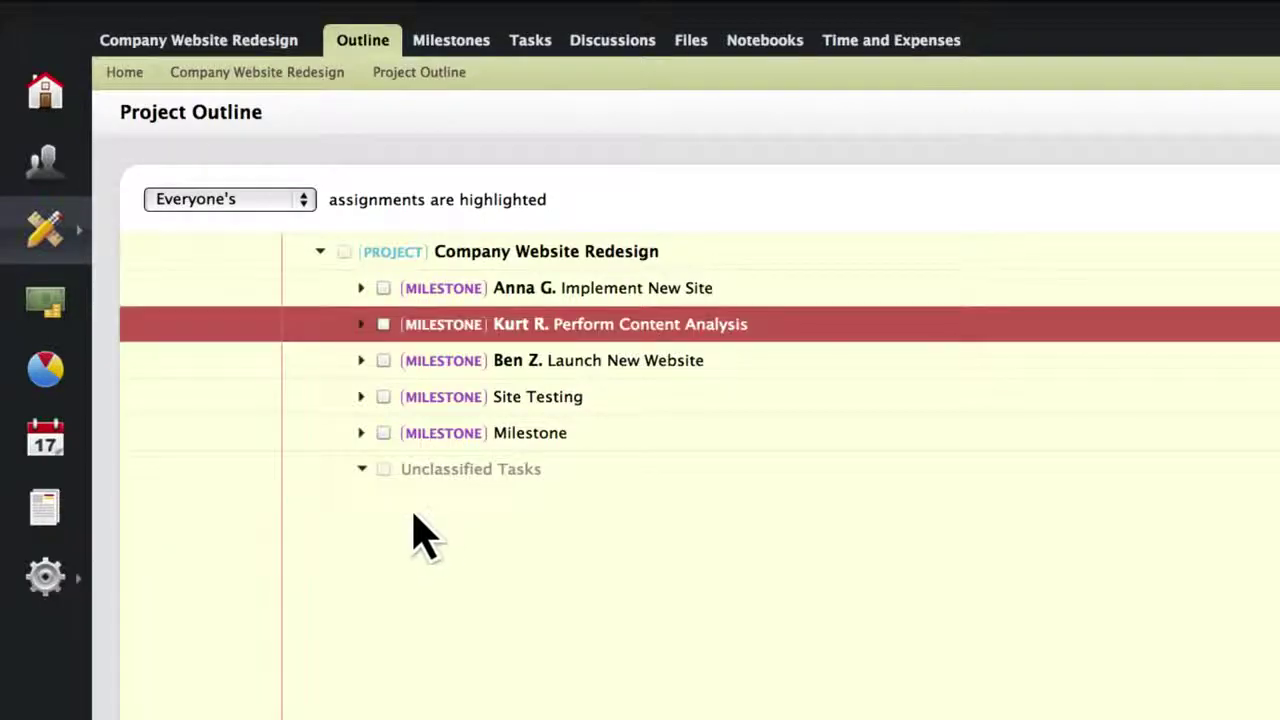
Open the Write Content task from the project's Tasks list.
{"action": "left_click", "coordinate": [257, 40]}
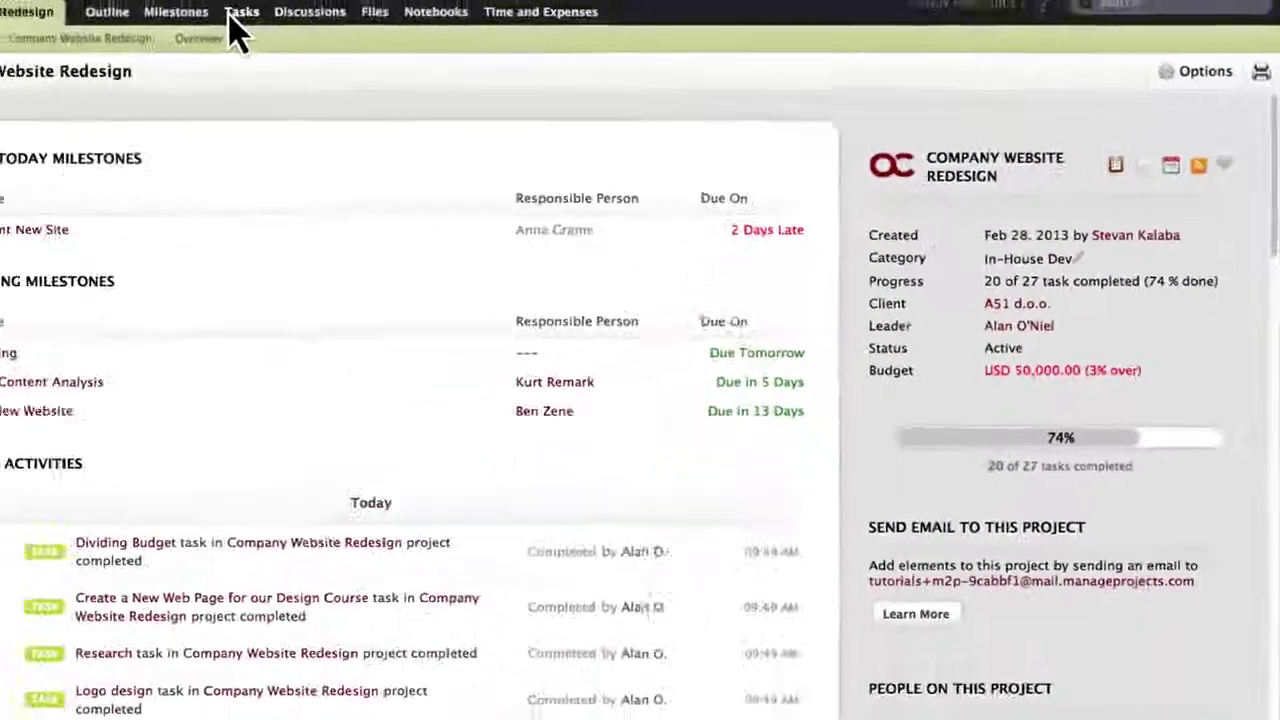
{"action": "left_click", "coordinate": [236, 12]}
{"action": "left_click", "coordinate": [192, 167]}
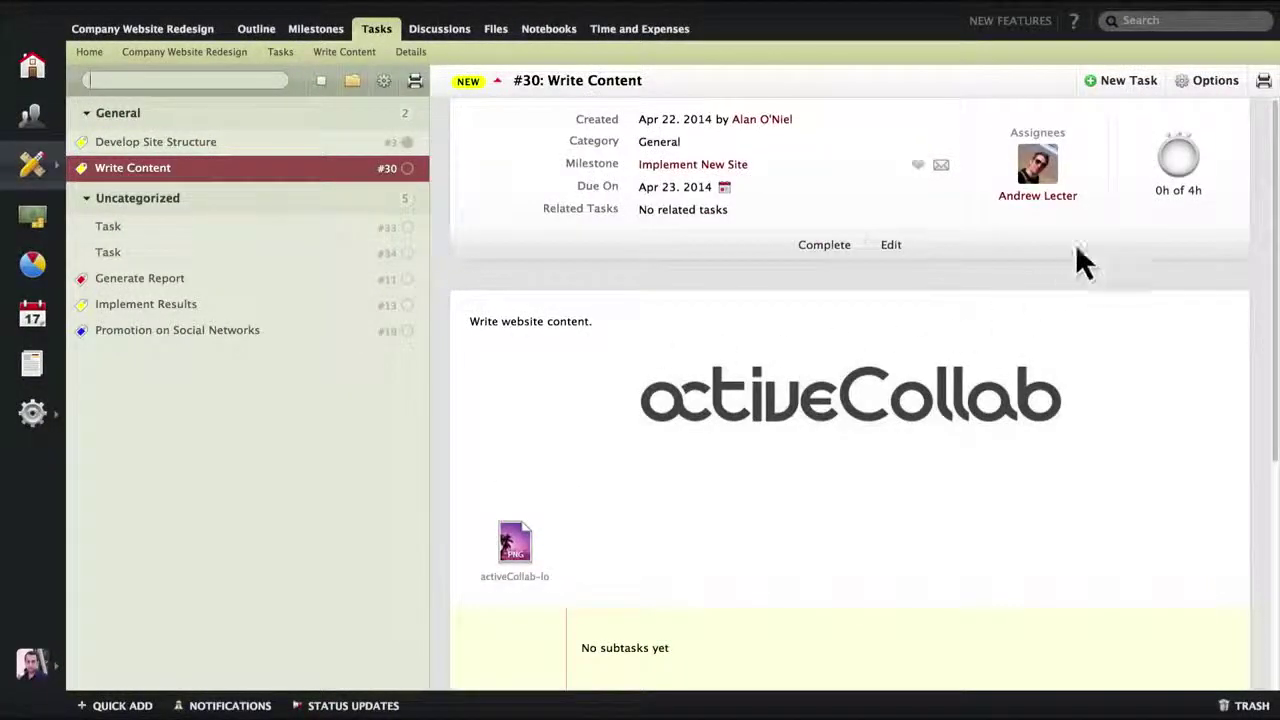
Log a 10-hour time record on Write Content for another team member.
{"action": "left_click", "coordinate": [1170, 166]}
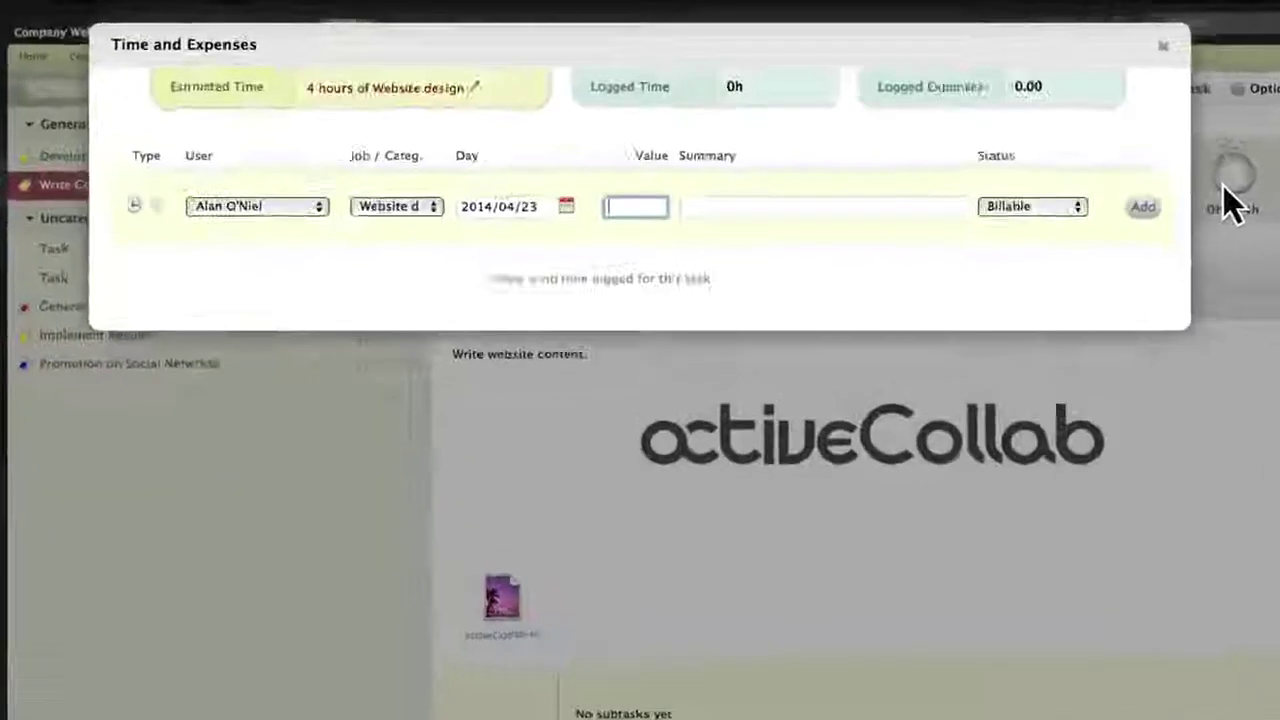
{"action": "left_click", "coordinate": [250, 234]}
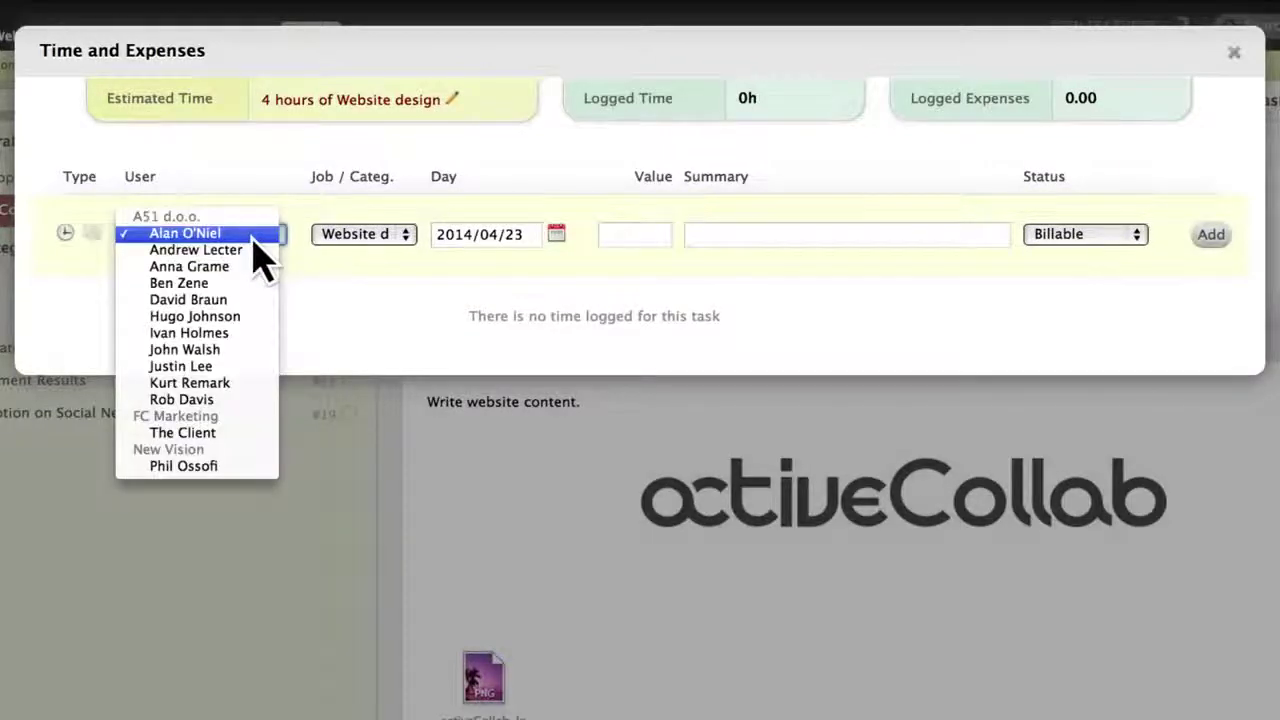
{"action": "left_click", "coordinate": [268, 250]}
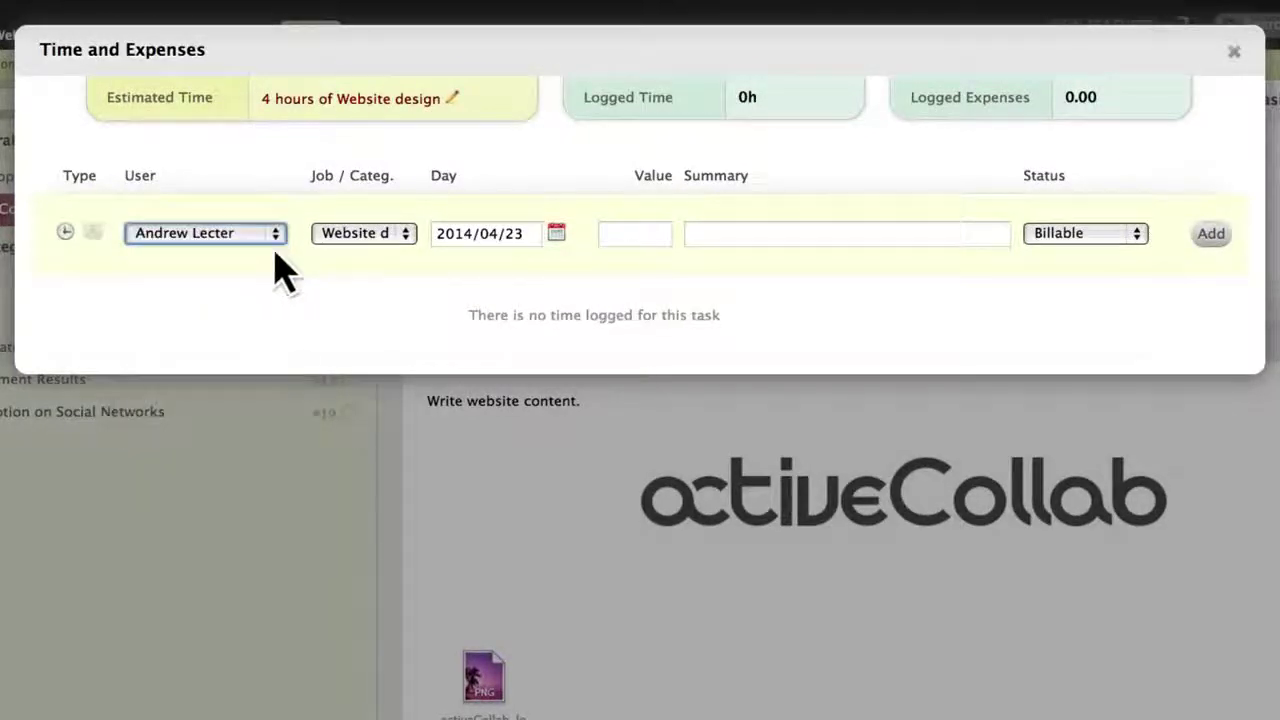
{"action": "left_click", "coordinate": [640, 236]}
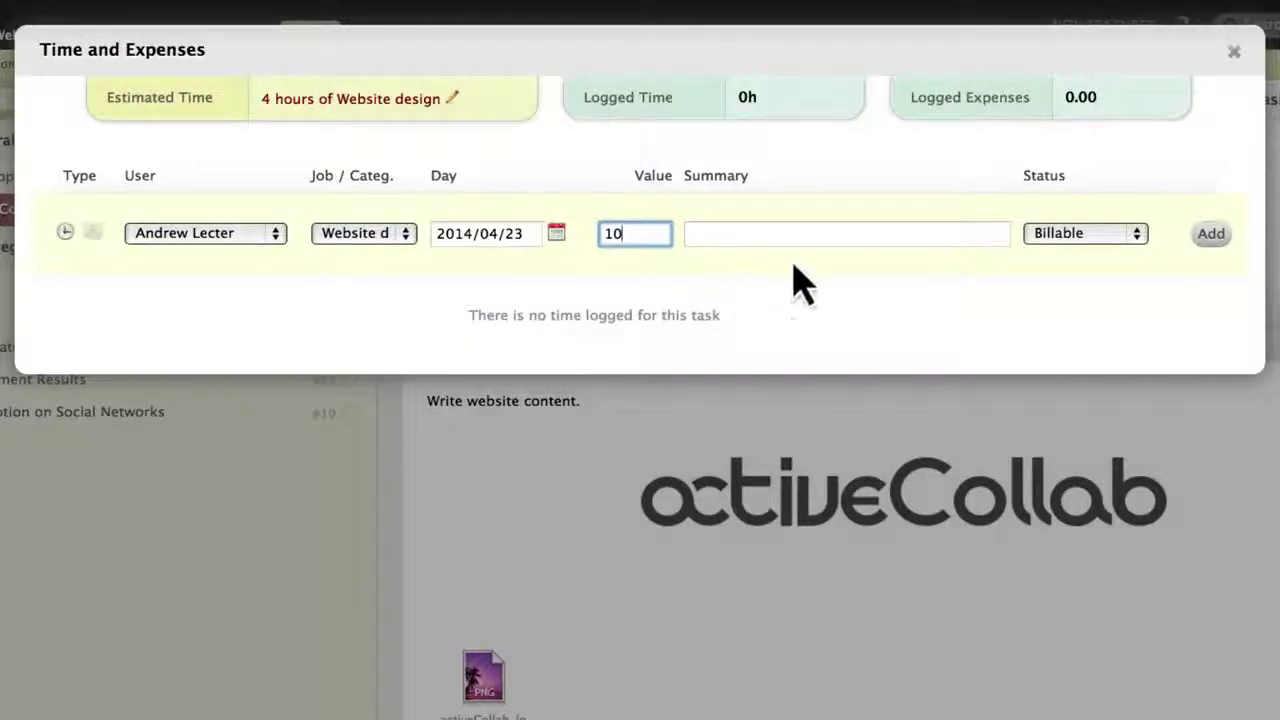
{"action": "left_click", "coordinate": [1212, 240]}
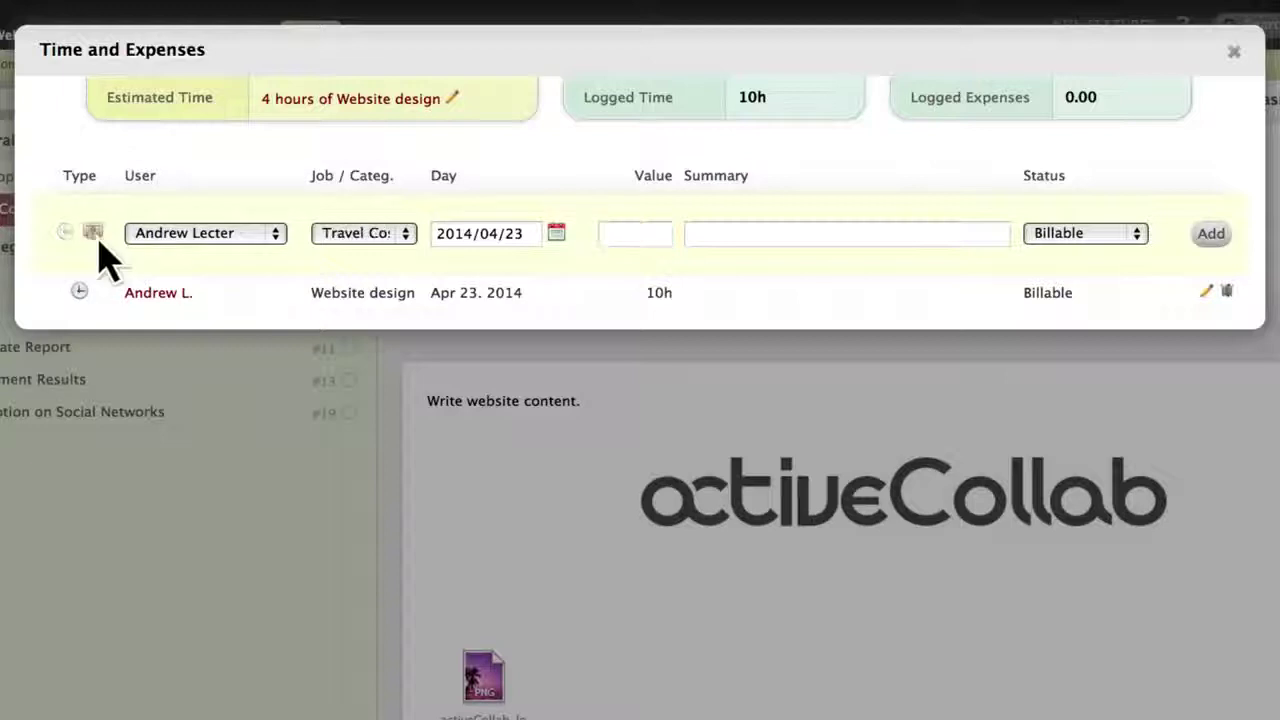
Add a 1000 Office Expenses expense to the task and close the time records.
{"action": "left_click", "coordinate": [388, 241]}
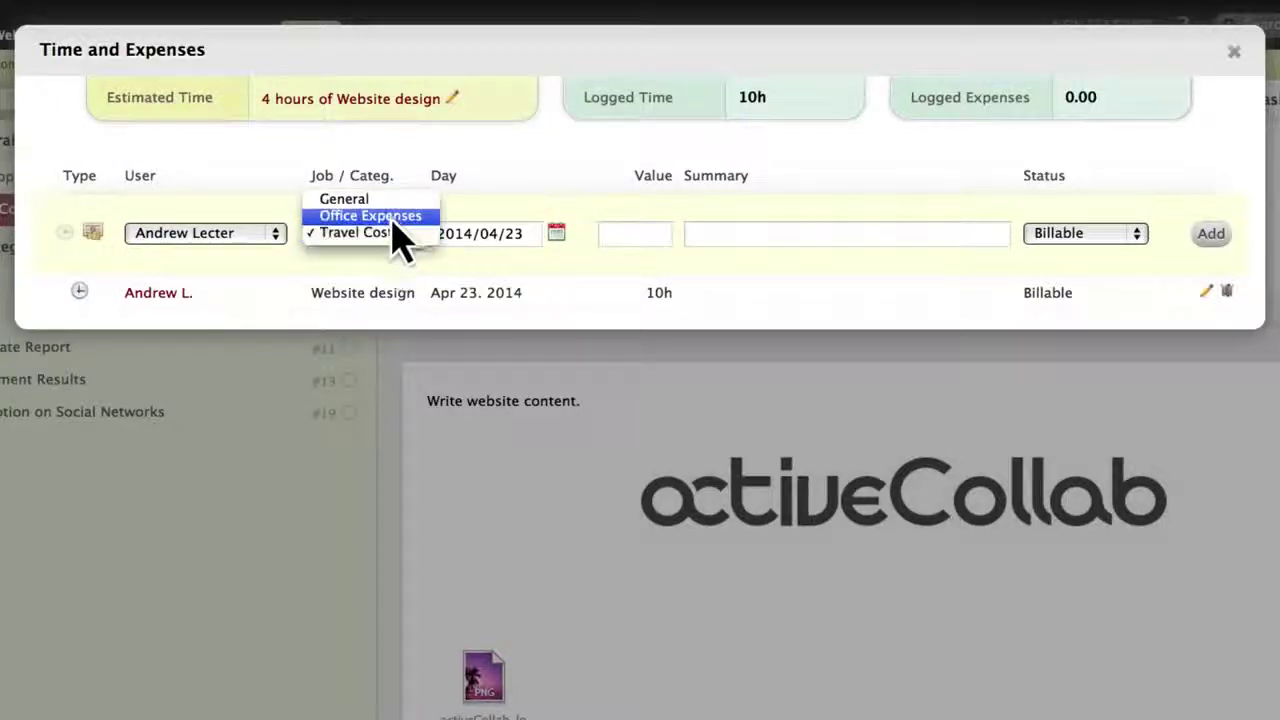
{"action": "left_click", "coordinate": [398, 218]}
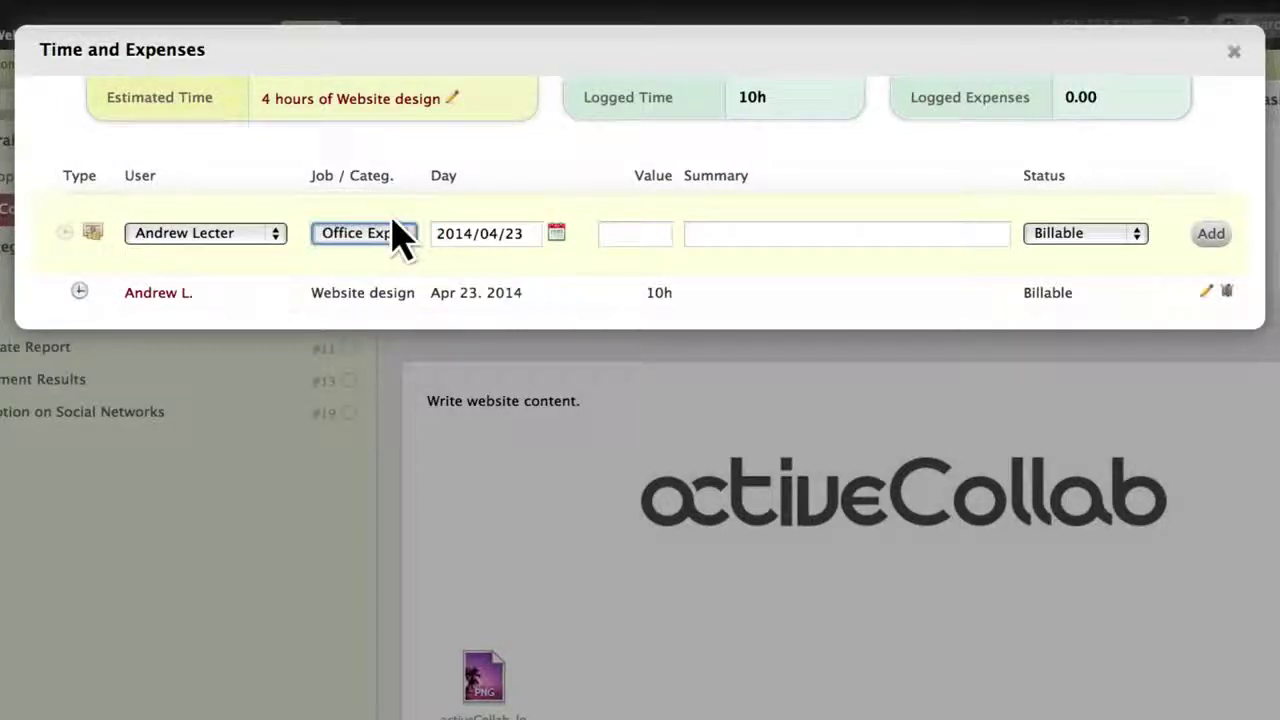
{"action": "left_click", "coordinate": [624, 240]}
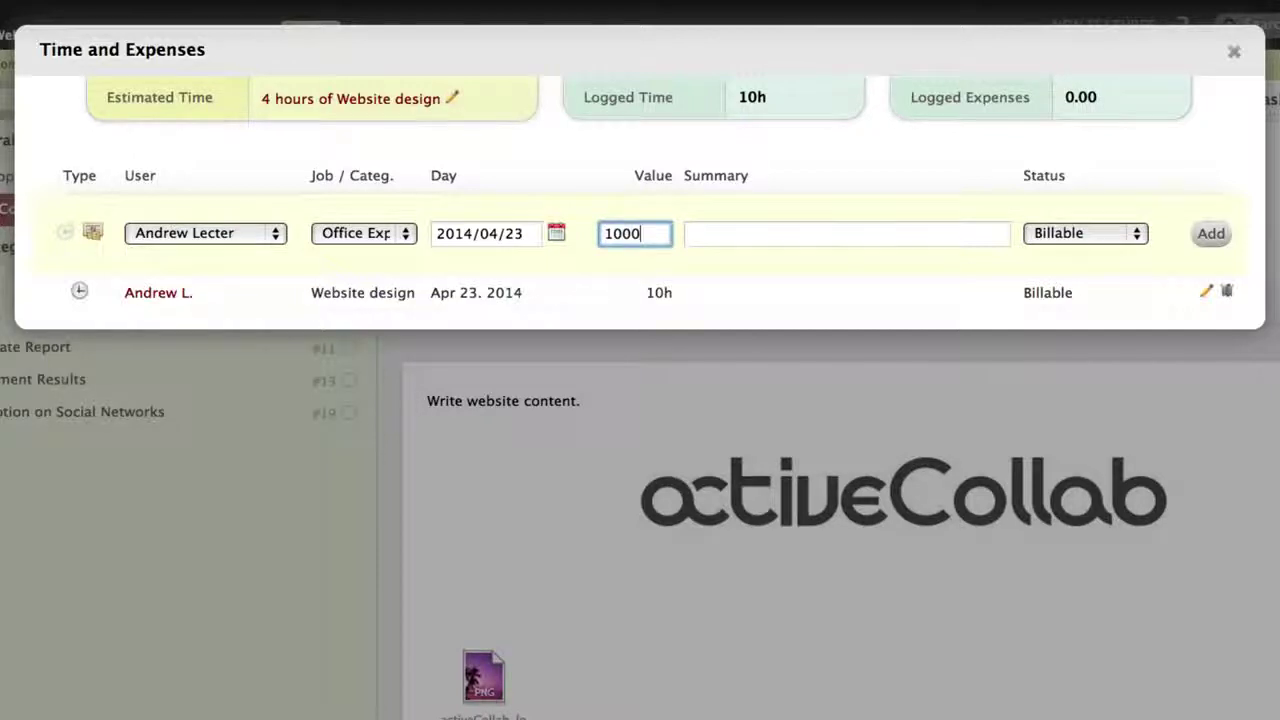
{"action": "left_click", "coordinate": [1200, 236]}
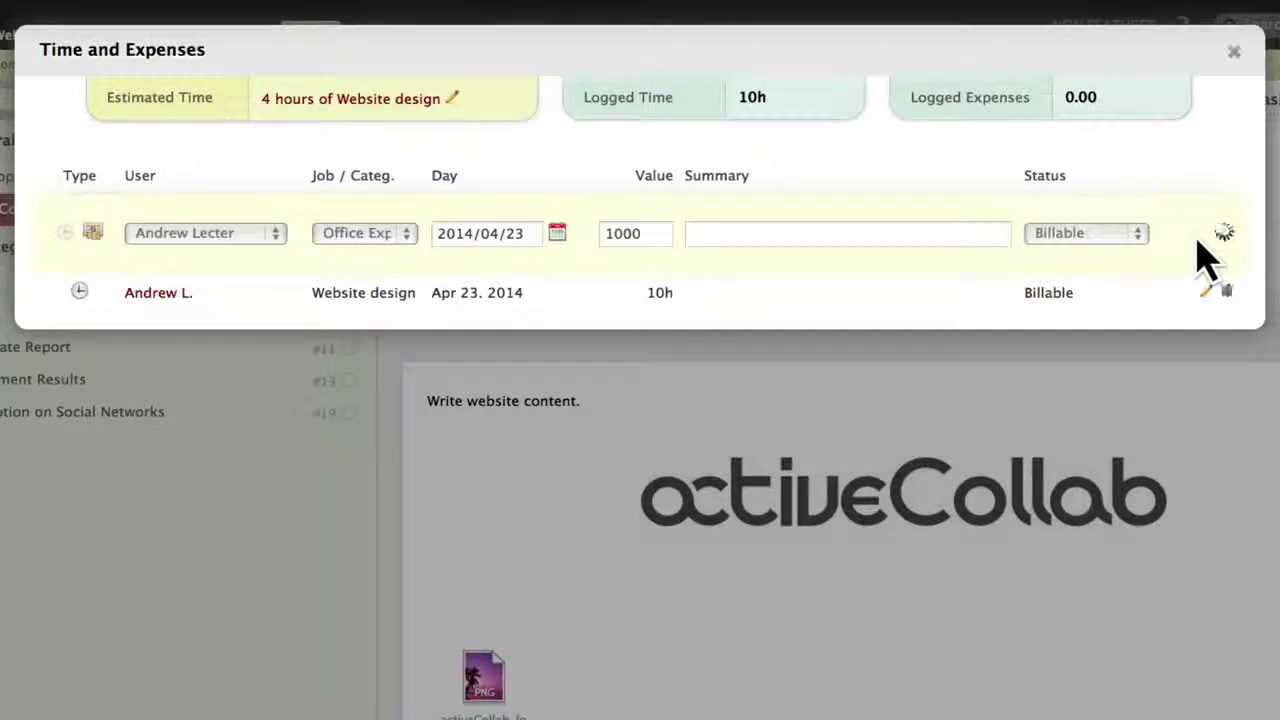
{"action": "key", "text": "Escape"}
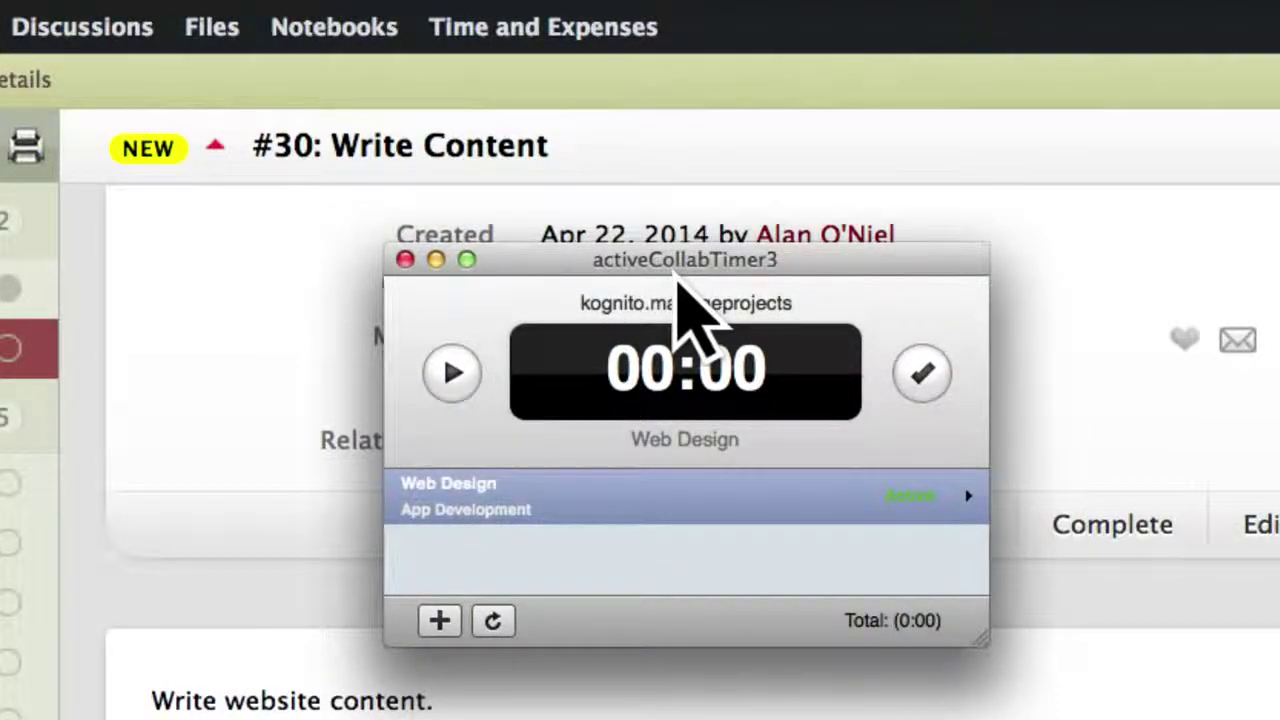
Run and pause the Web Design timer, then submit the tracked 11-minute time record.
{"action": "left_click", "coordinate": [436, 376]}
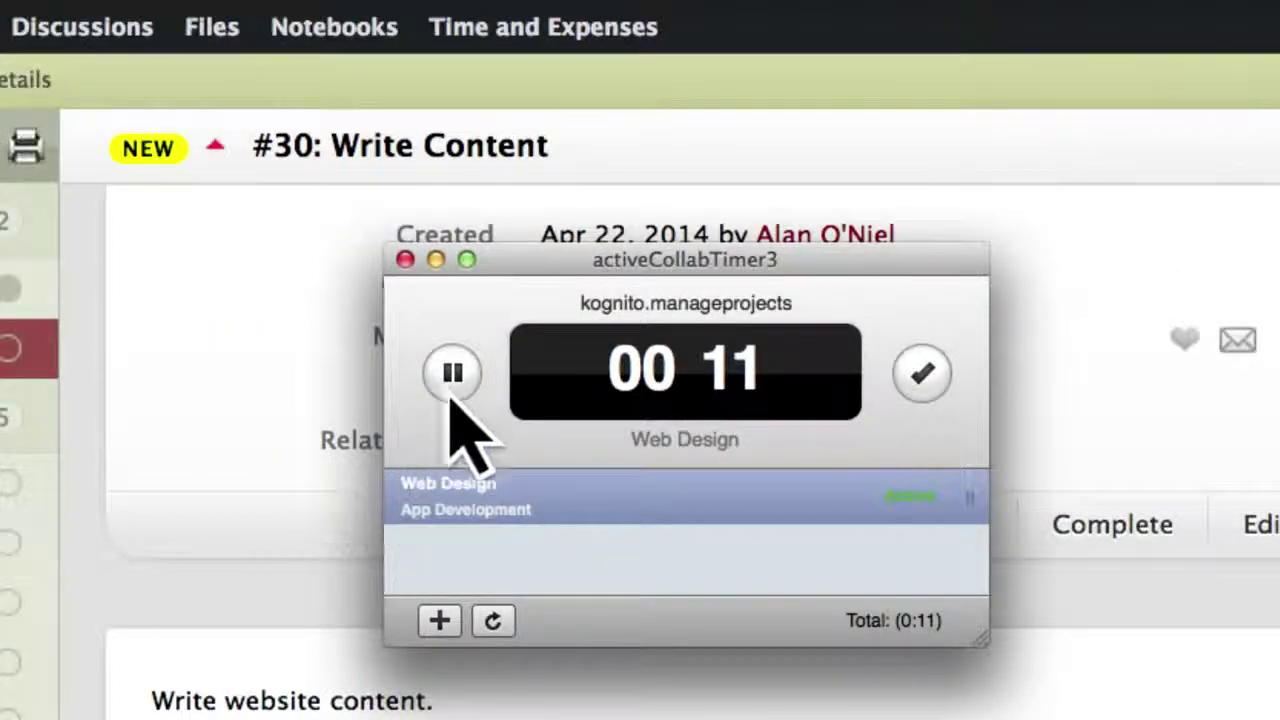
{"action": "left_click", "coordinate": [451, 390]}
{"action": "right_click", "coordinate": [484, 503]}
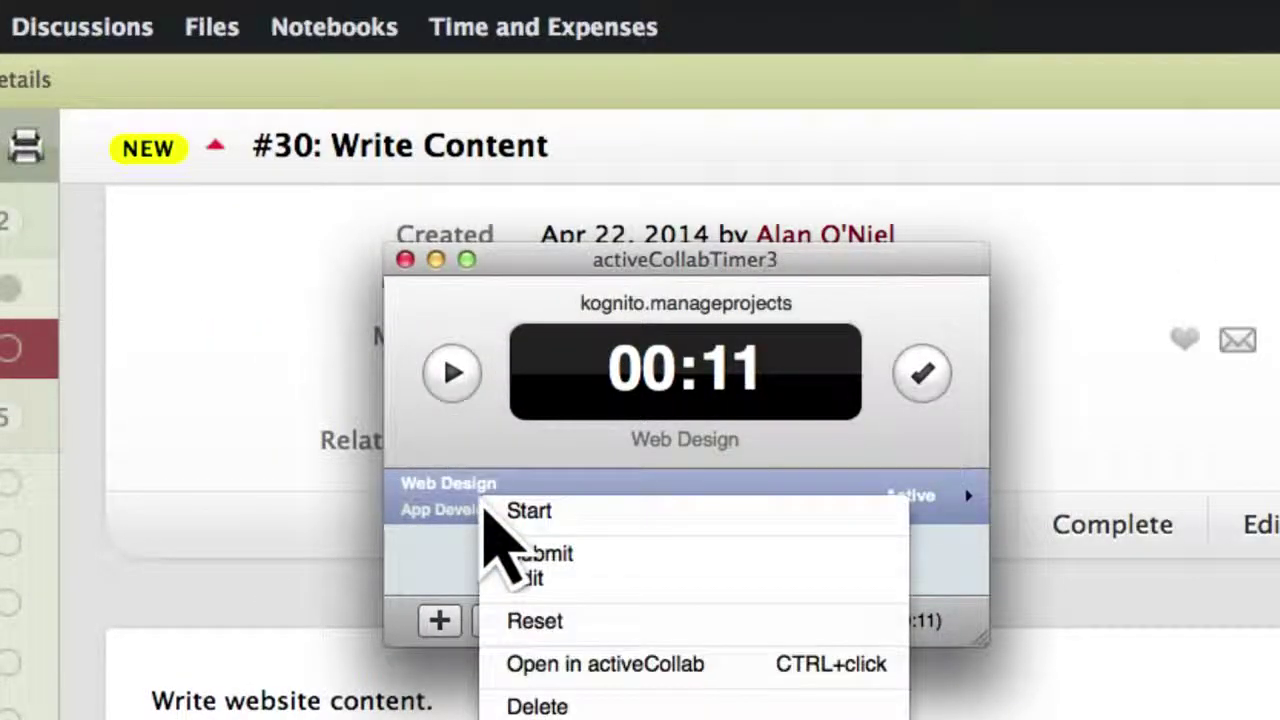
{"action": "left_click", "coordinate": [507, 558]}
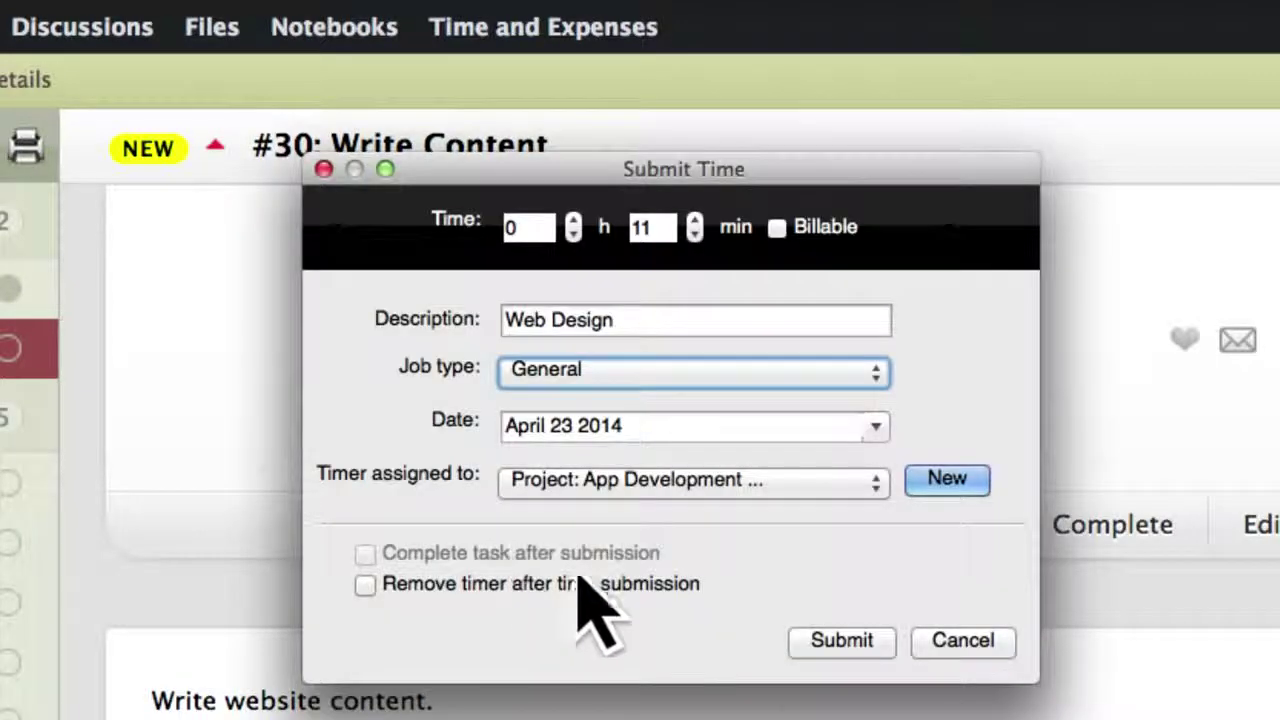
{"action": "left_click", "coordinate": [830, 642]}
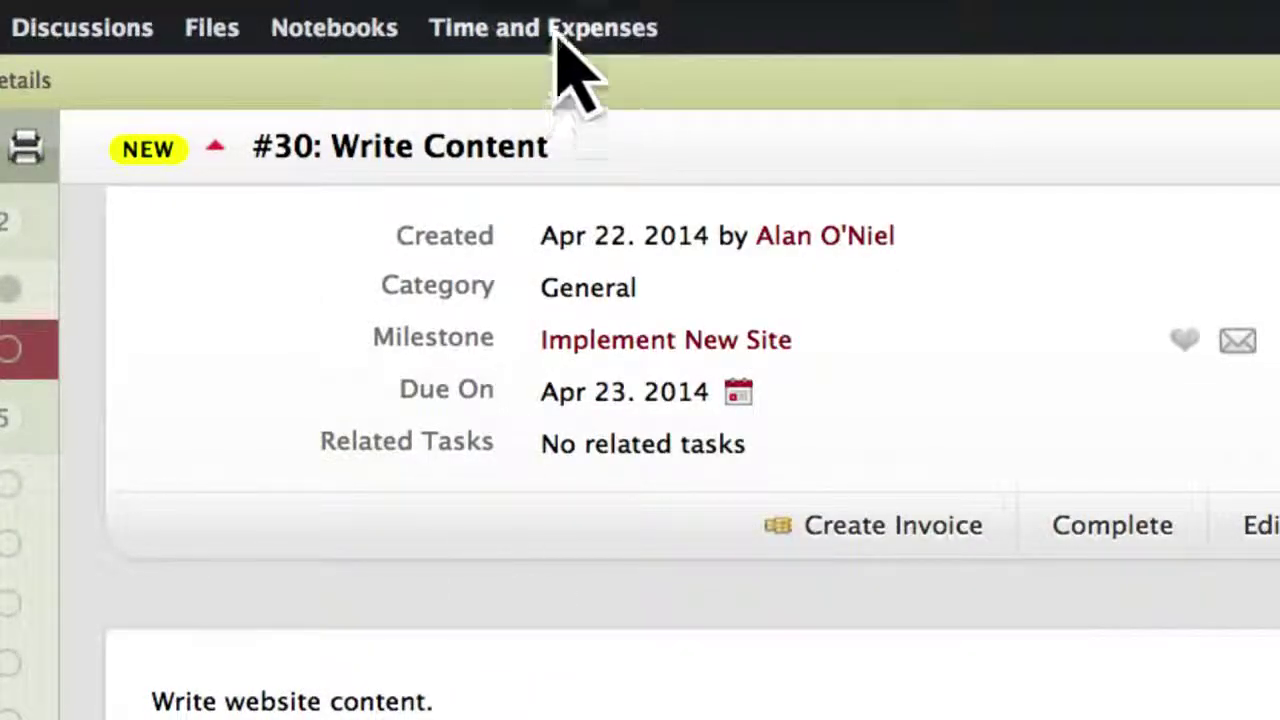
Check the Company Website Redesign timesheet under Time and Expenses, then bring up the project's Options menu.
{"action": "left_click", "coordinate": [555, 30]}
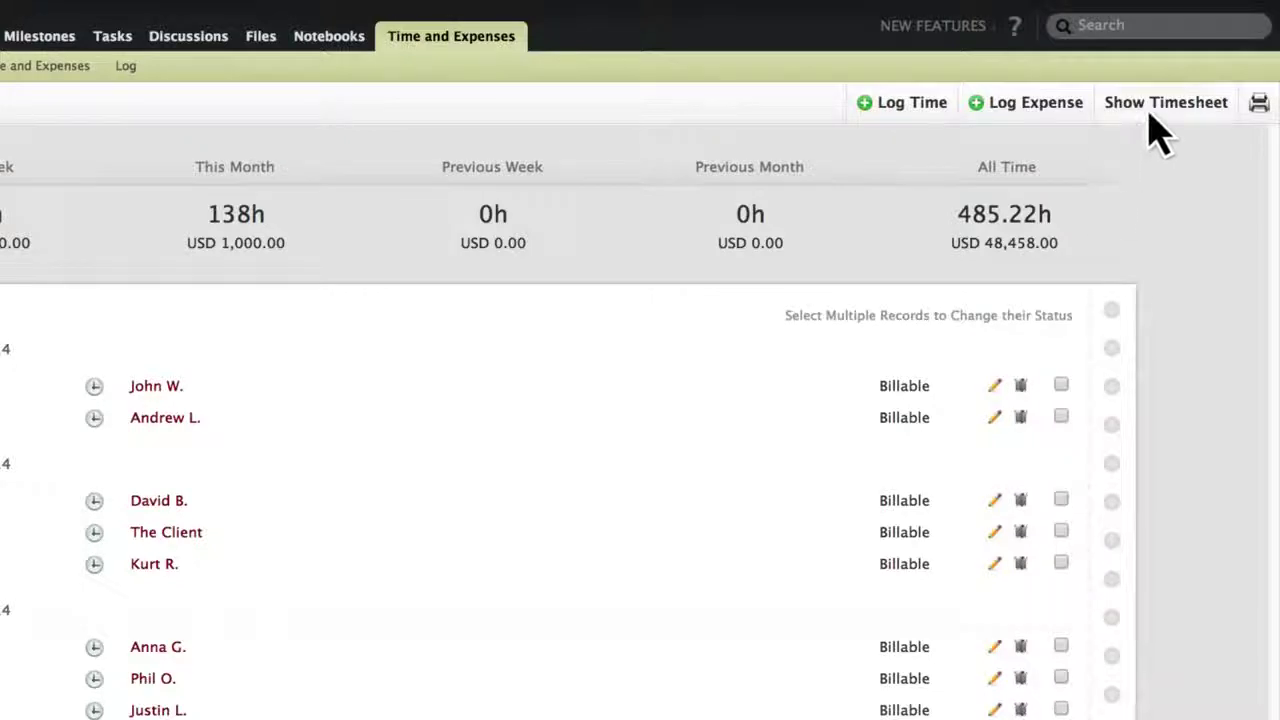
{"action": "left_click", "coordinate": [1150, 114]}
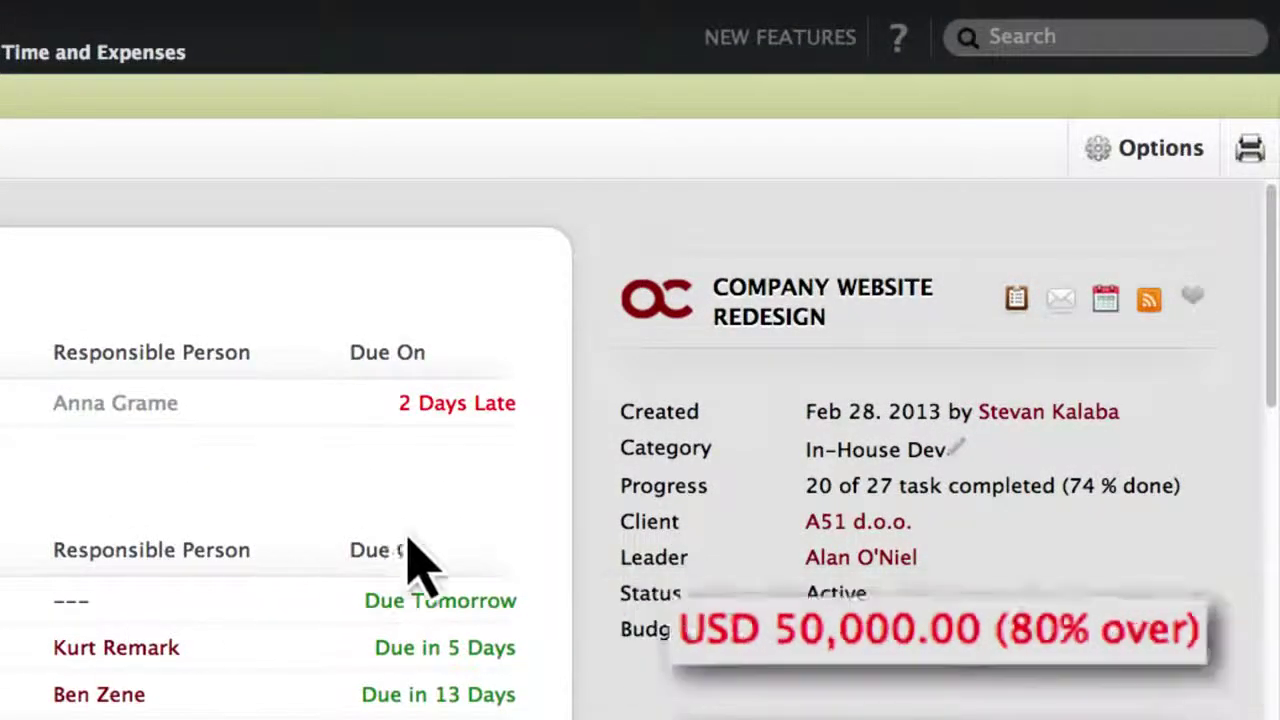
{"action": "left_click", "coordinate": [1155, 155]}
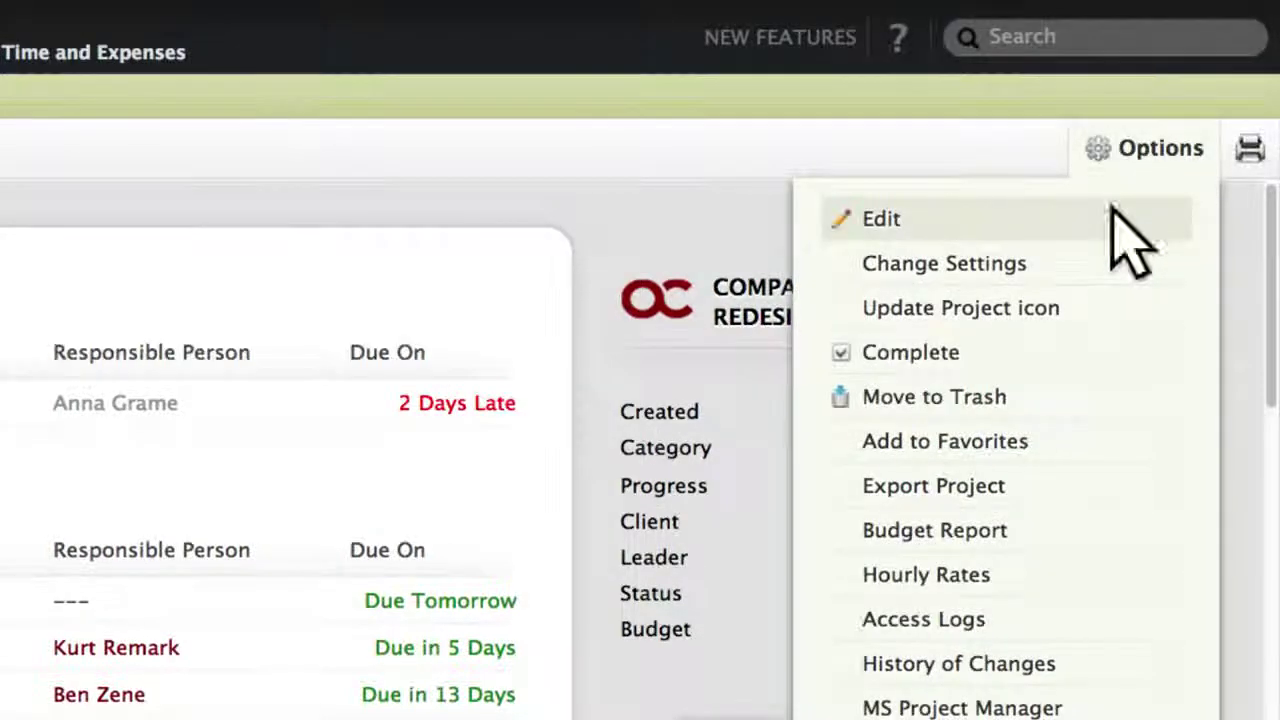
Change the Company Website Redesign budget from 50000 to 100,000 USD in the project settings.
{"action": "left_click", "coordinate": [1118, 216]}
{"action": "double_click", "coordinate": [352, 566]}
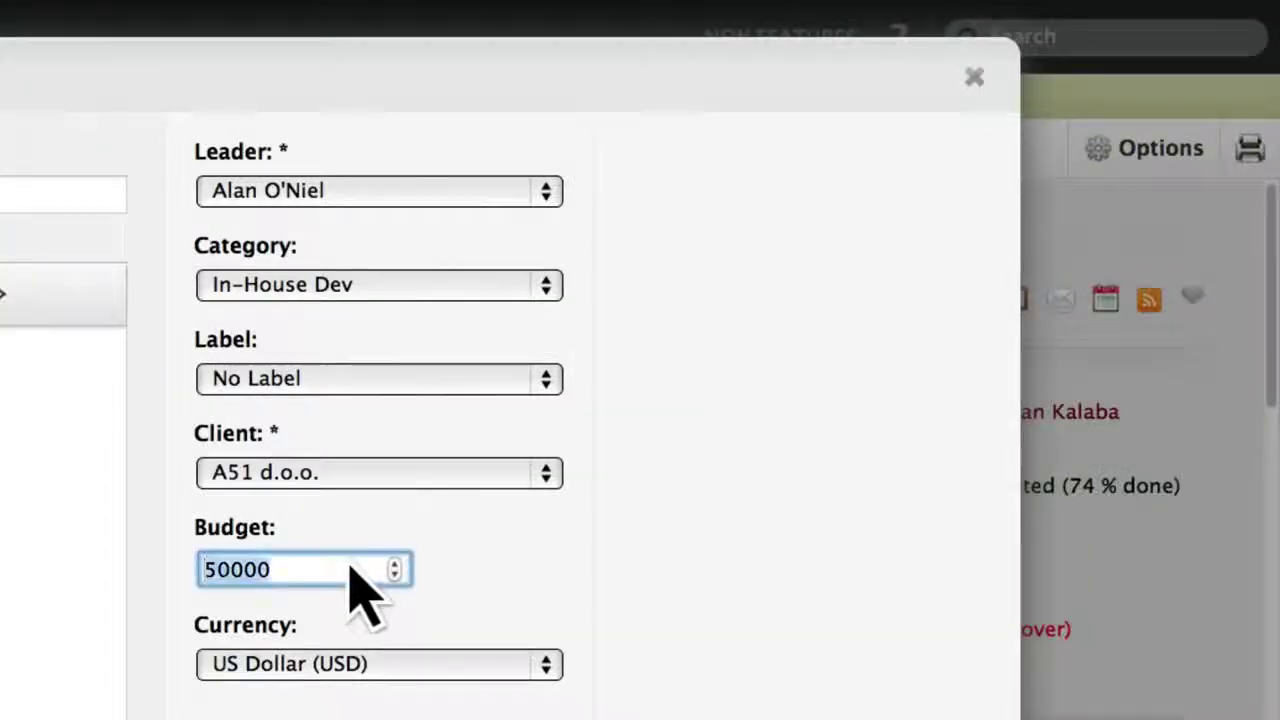
{"action": "type", "text": "100,000"}
{"action": "key", "text": "Return"}
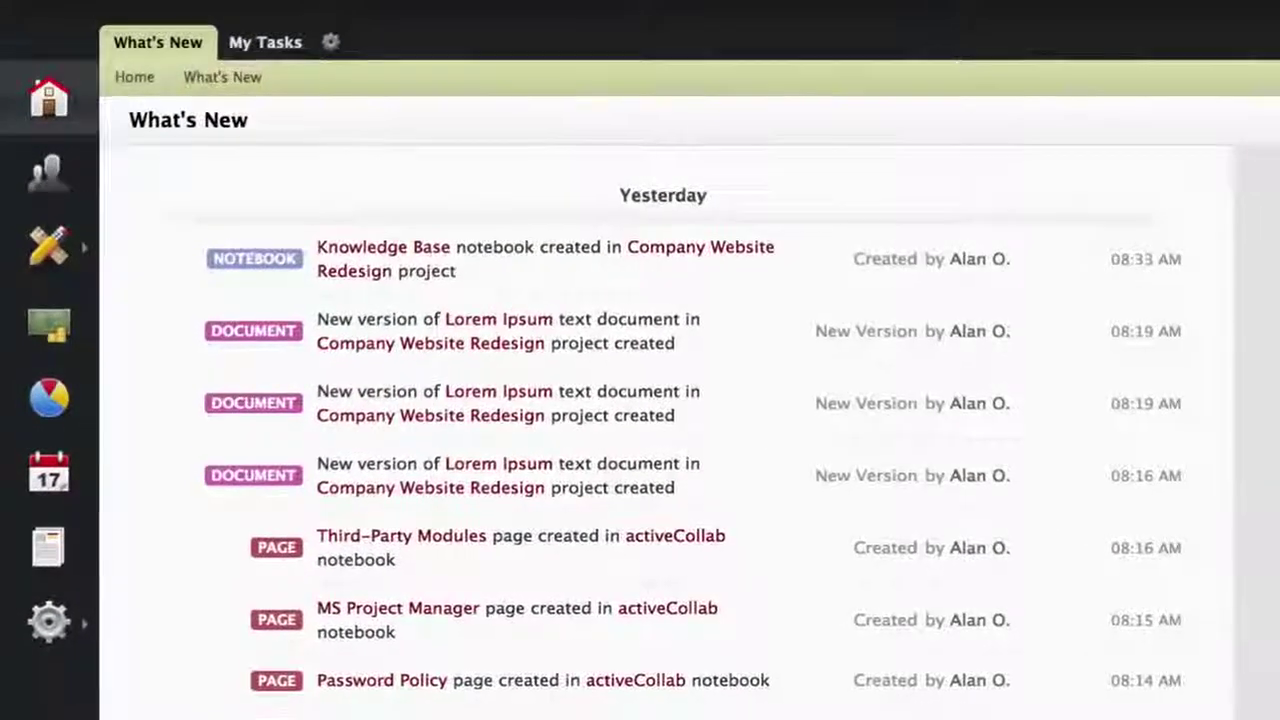
Browse the calendars and the all-projects timeline, then go to Reports and Filters.
{"action": "left_click", "coordinate": [52, 484]}
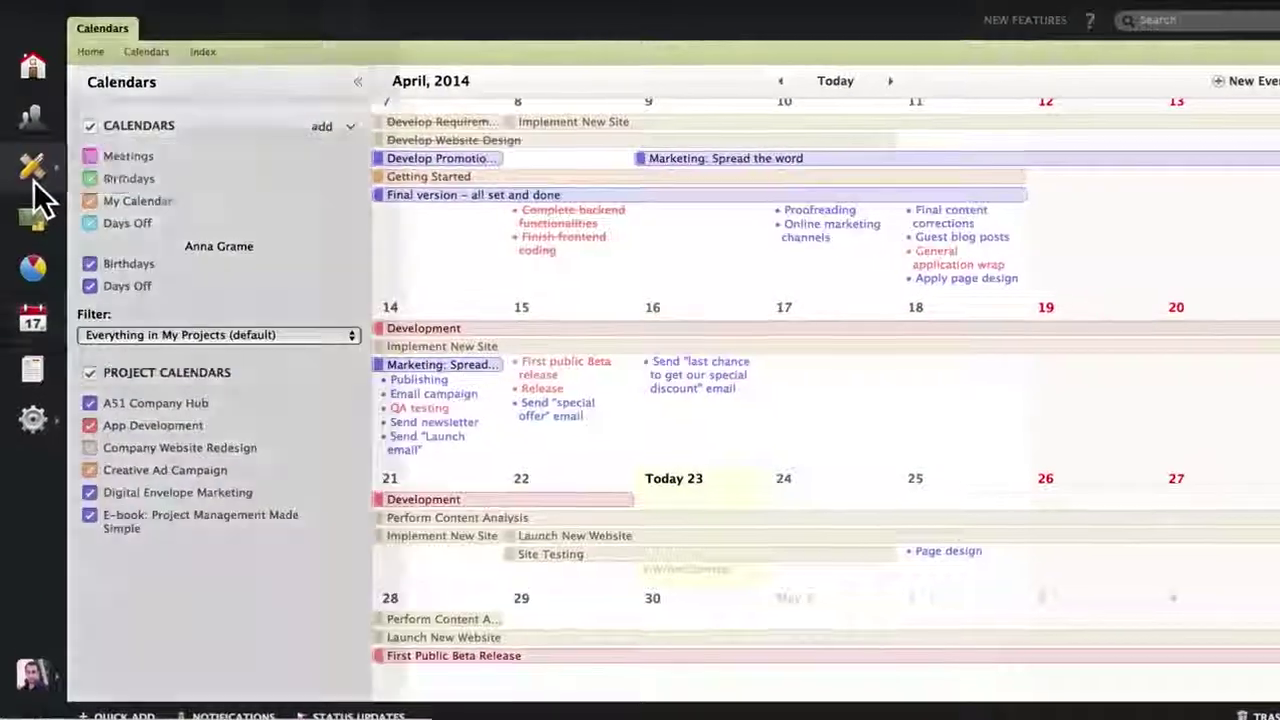
{"action": "left_click", "coordinate": [32, 162]}
{"action": "left_click", "coordinate": [216, 18]}
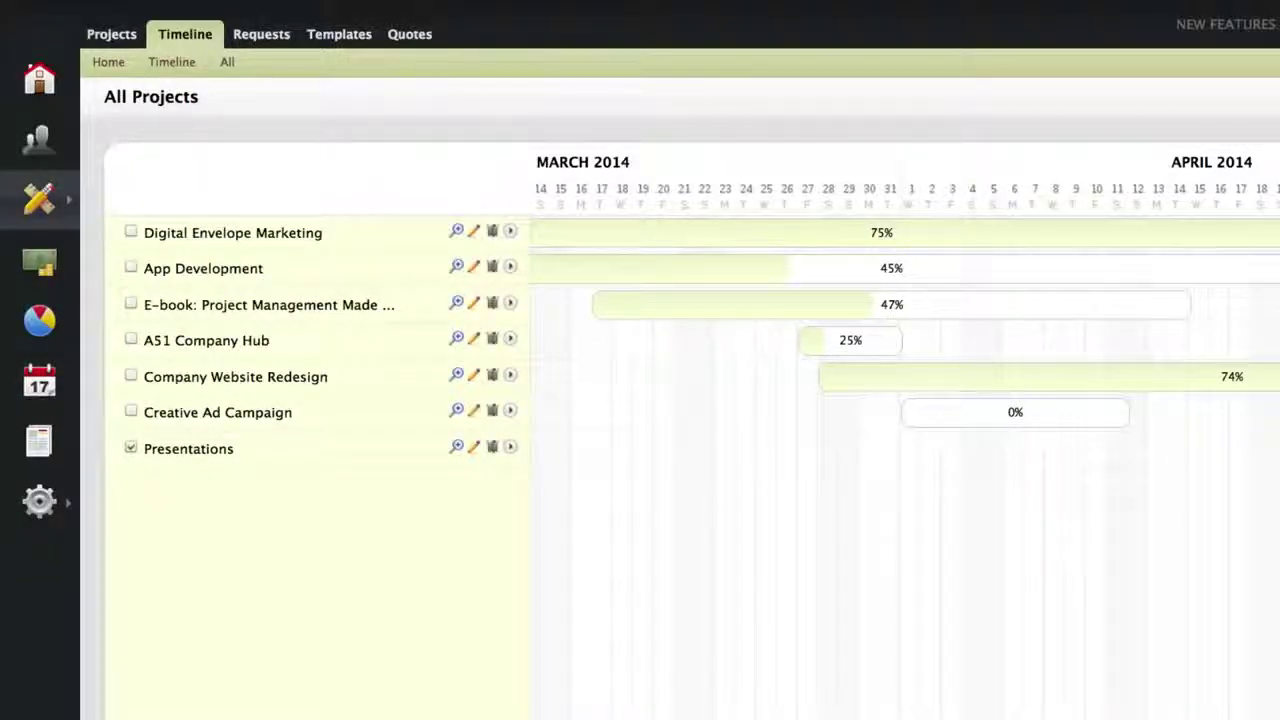
{"action": "left_click", "coordinate": [54, 330]}
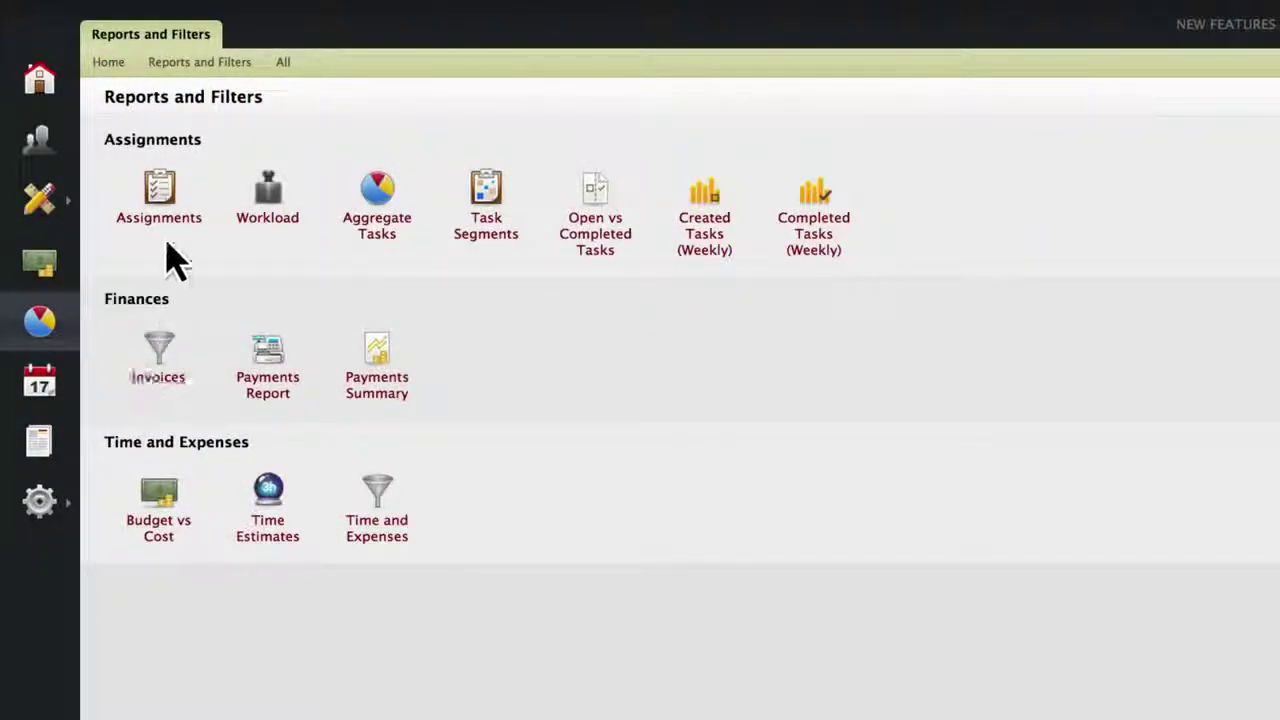
Run the Assignments report and restrict Assigned To to one selected team member.
{"action": "left_click", "coordinate": [169, 228]}
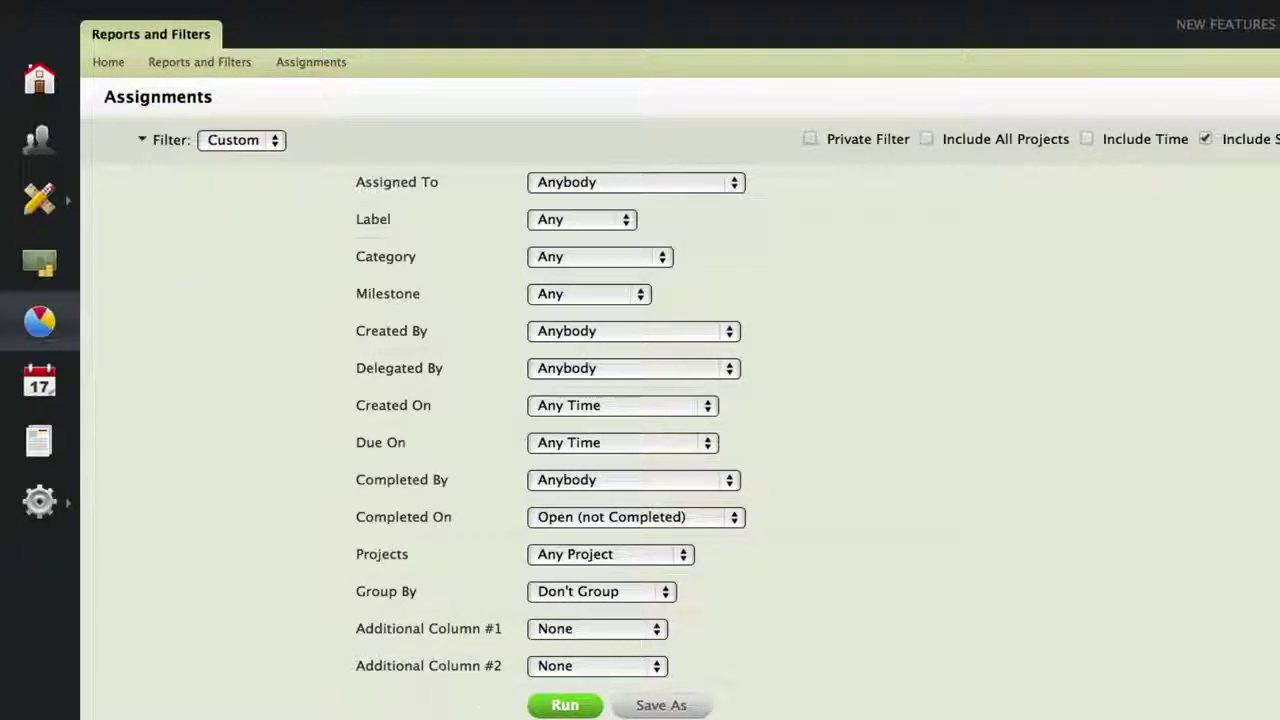
{"action": "left_click", "coordinate": [565, 706]}
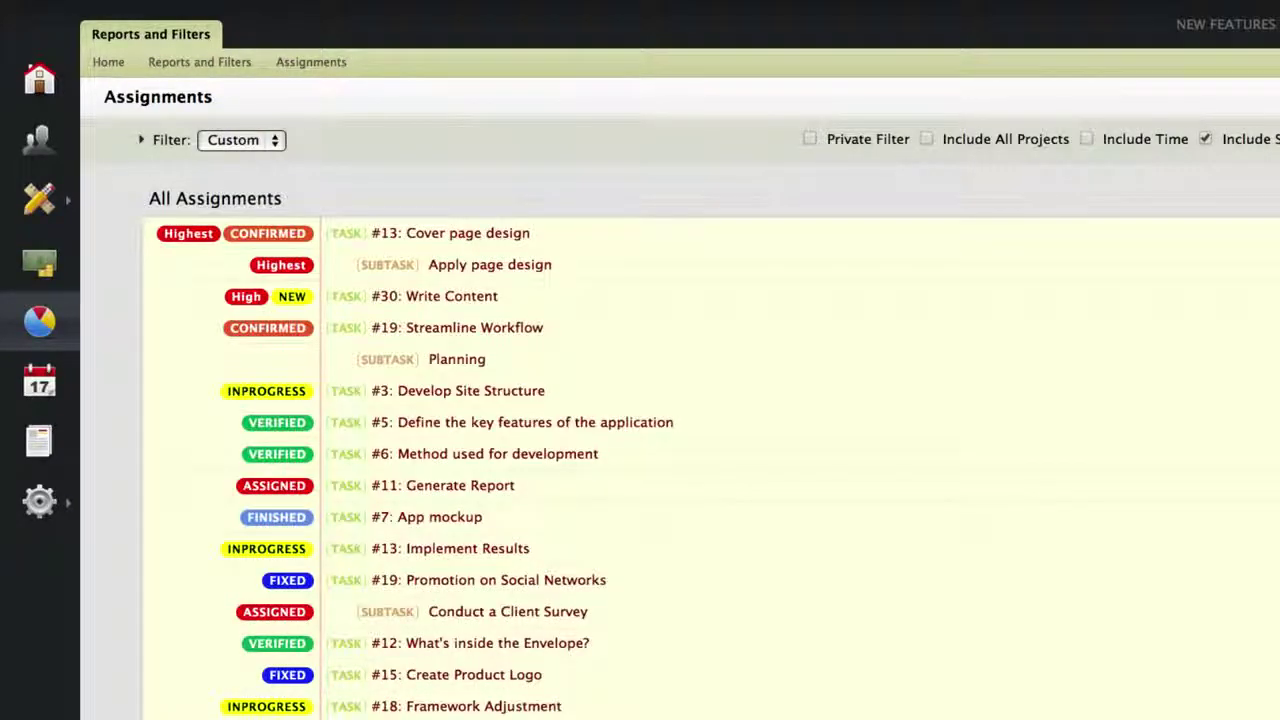
{"action": "scroll", "coordinate": [700, 420], "scroll_direction": "down", "scroll_amount": 15}
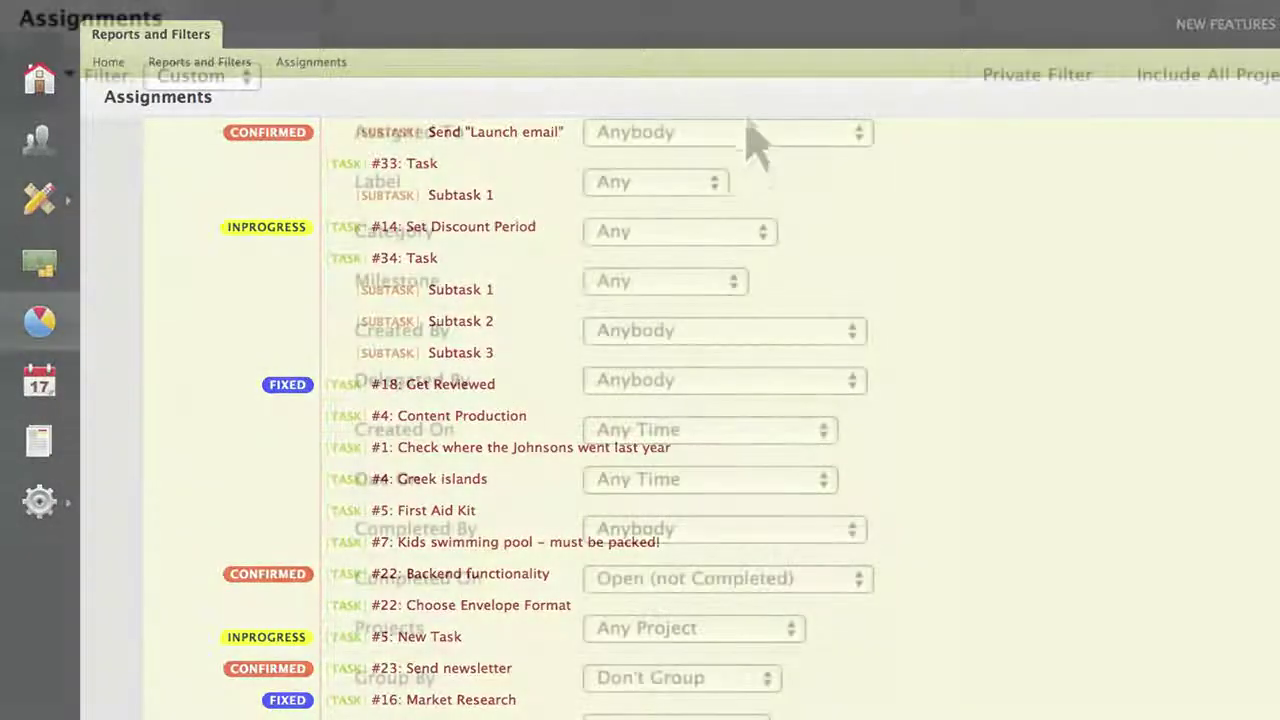
{"action": "left_click", "coordinate": [750, 135]}
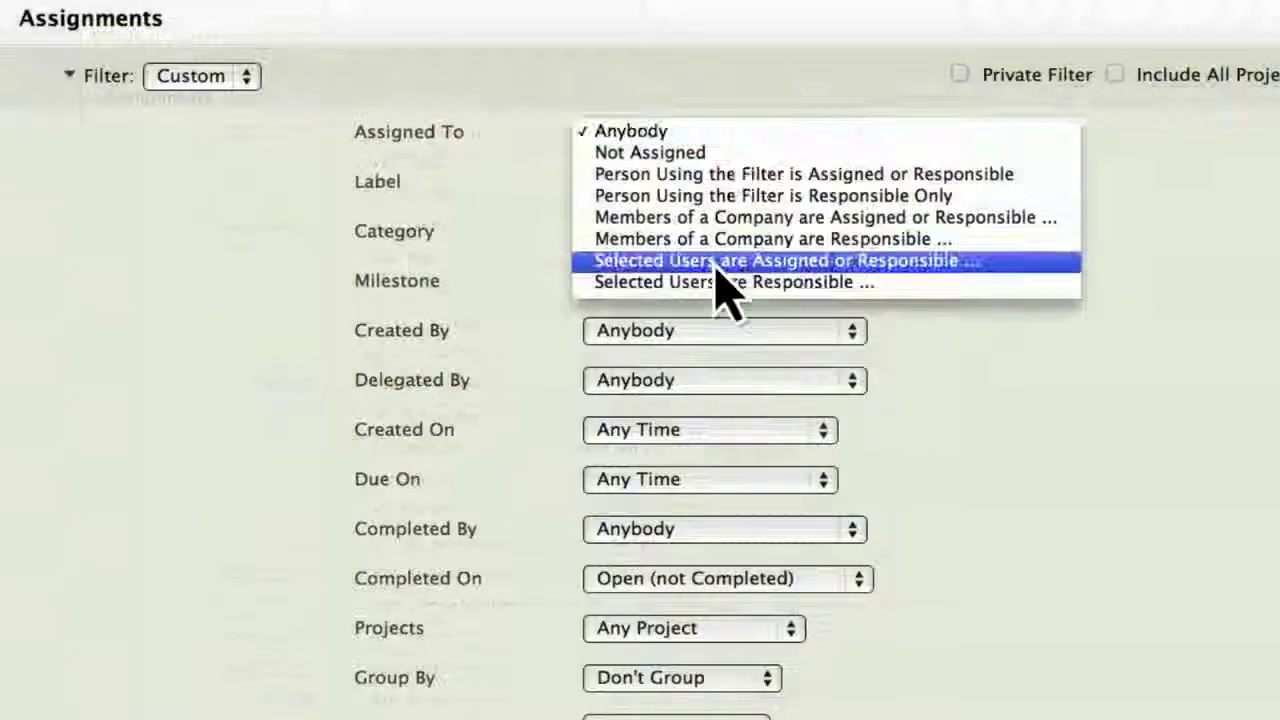
{"action": "left_click", "coordinate": [716, 262]}
{"action": "left_click", "coordinate": [933, 157]}
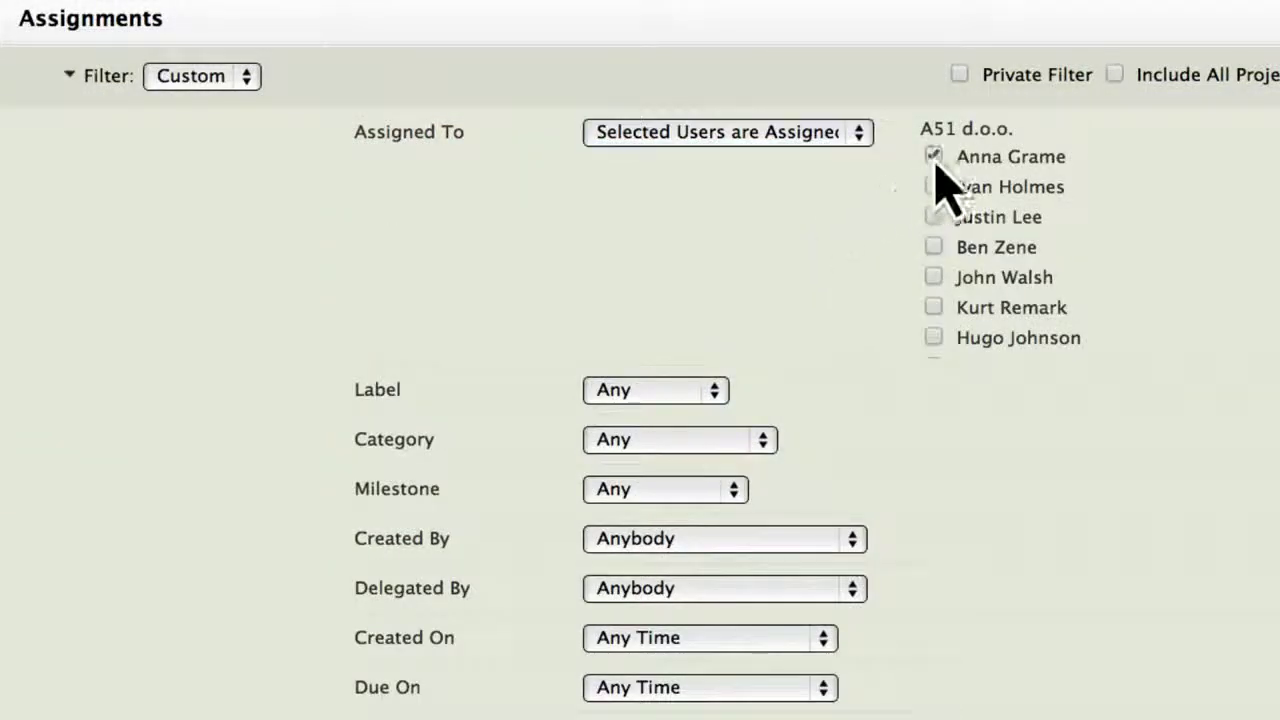
Add the FINISHED label and General category filters, then return to Reports and Filters.
{"action": "left_click", "coordinate": [678, 388]}
{"action": "left_click", "coordinate": [640, 432]}
{"action": "type", "text": "F"}
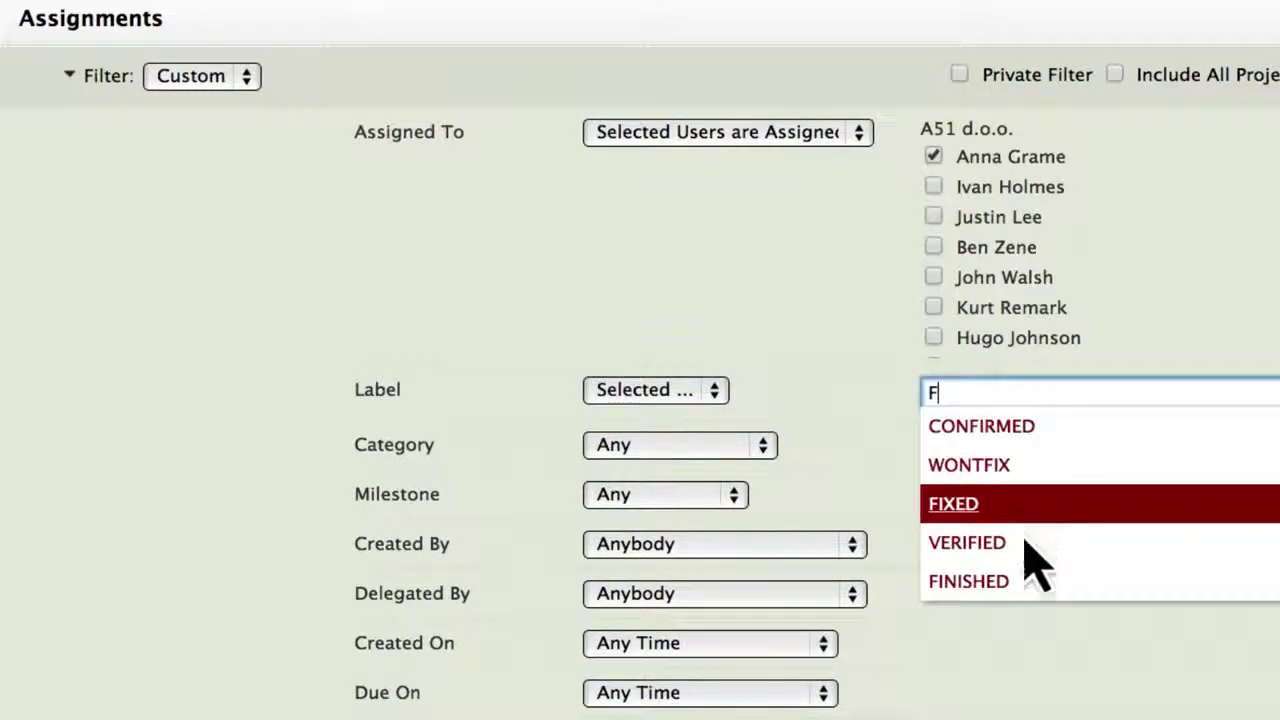
{"action": "left_click", "coordinate": [1028, 582]}
{"action": "left_click", "coordinate": [740, 452]}
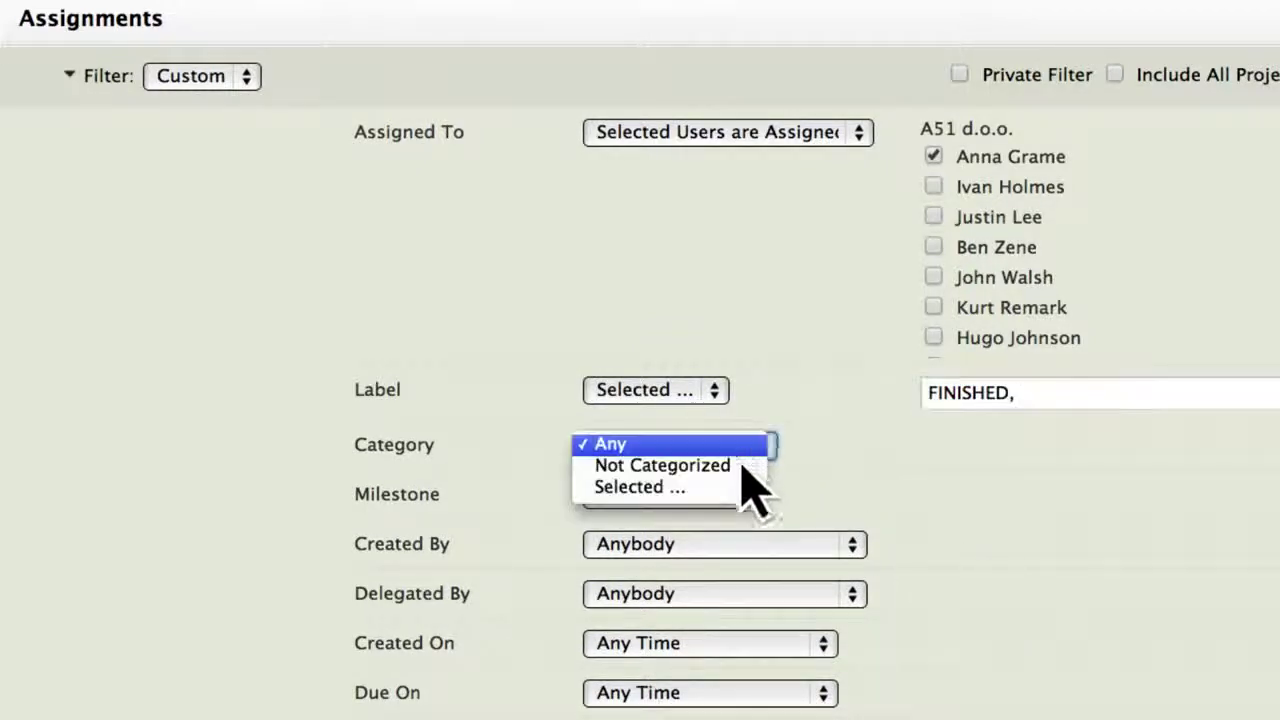
{"action": "left_click", "coordinate": [730, 491]}
{"action": "type", "text": "G"}
{"action": "key", "text": "Return"}
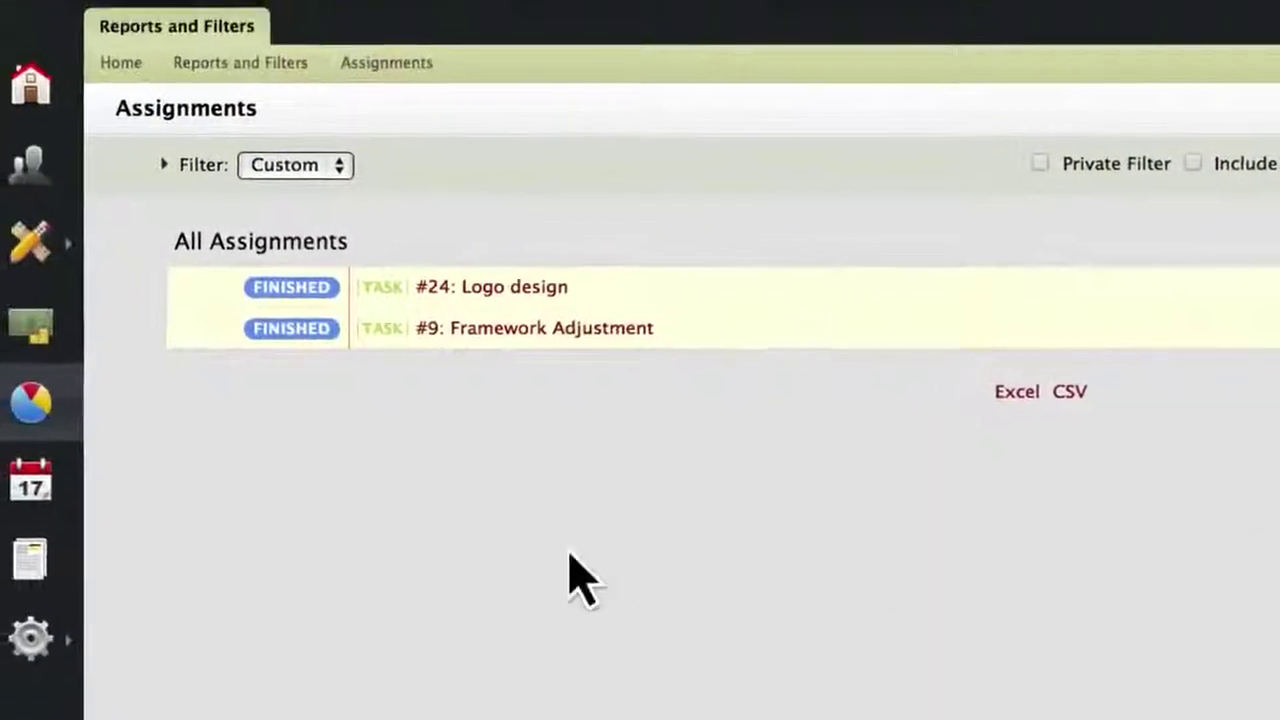
{"action": "left_click", "coordinate": [80, 438]}
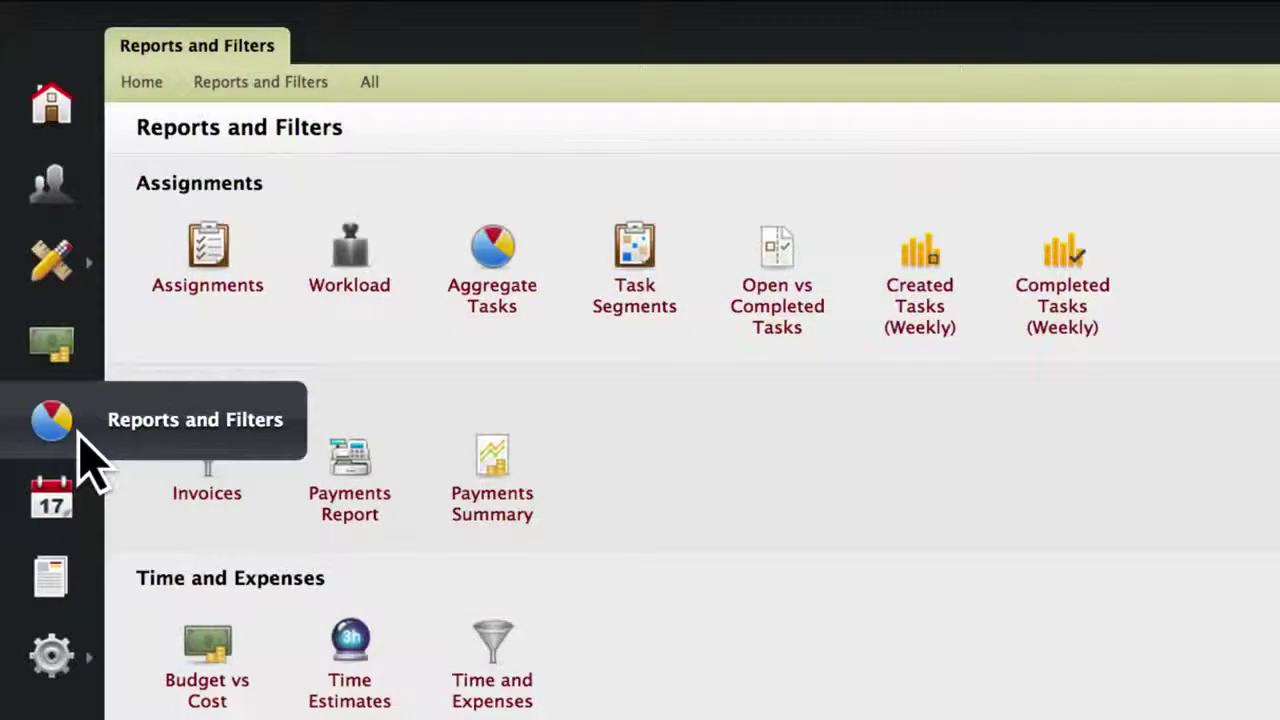
Run the Workload report by Month and drag Page design into the second team member's column.
{"action": "left_click", "coordinate": [330, 292]}
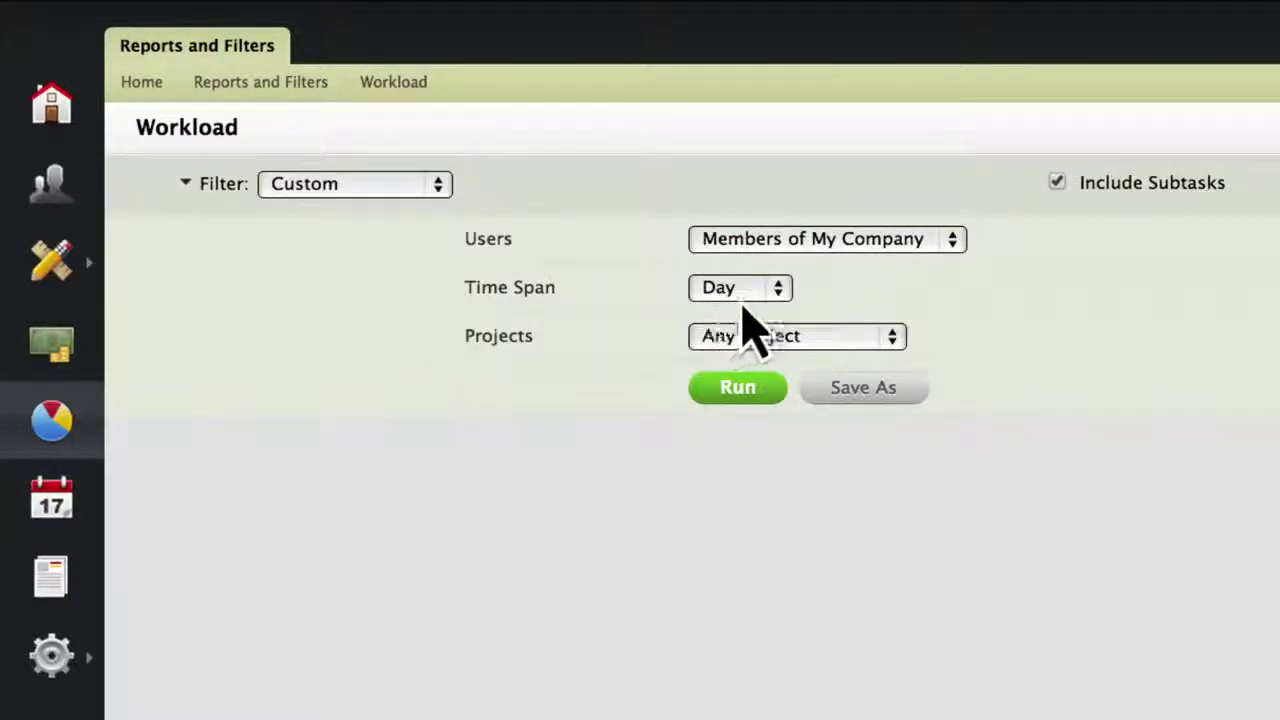
{"action": "left_click", "coordinate": [740, 293]}
{"action": "left_click", "coordinate": [747, 330]}
{"action": "left_click", "coordinate": [749, 383]}
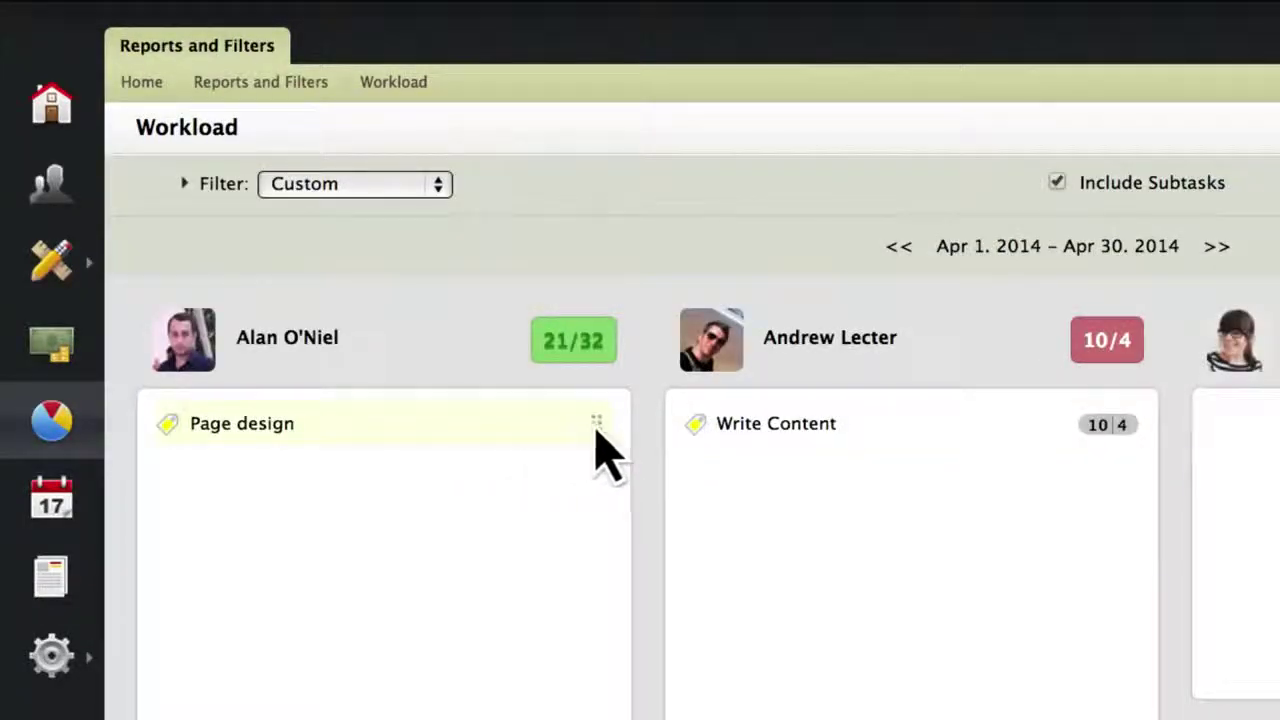
{"action": "left_click_drag", "start_coordinate": [597, 430], "coordinate": [982, 478]}
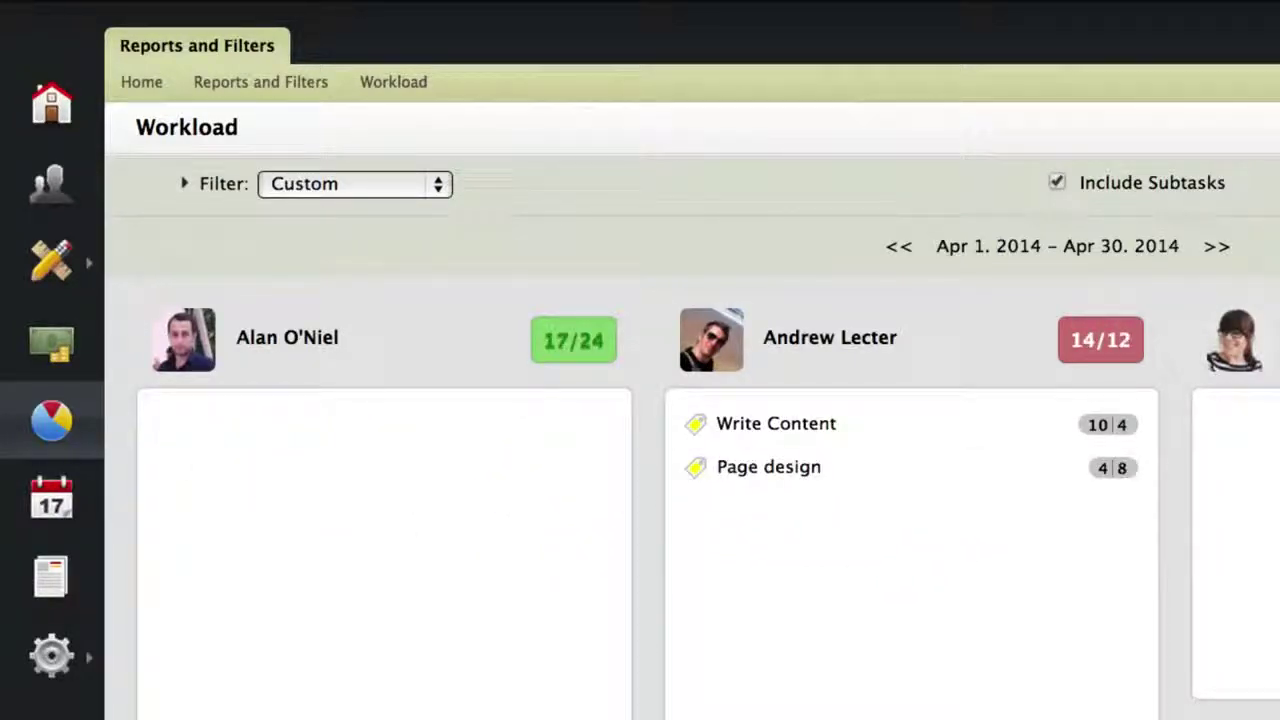
Filter the Time and Expenses report to Completed Projects and start an invoice from its records.
{"action": "left_click", "coordinate": [51, 420]}
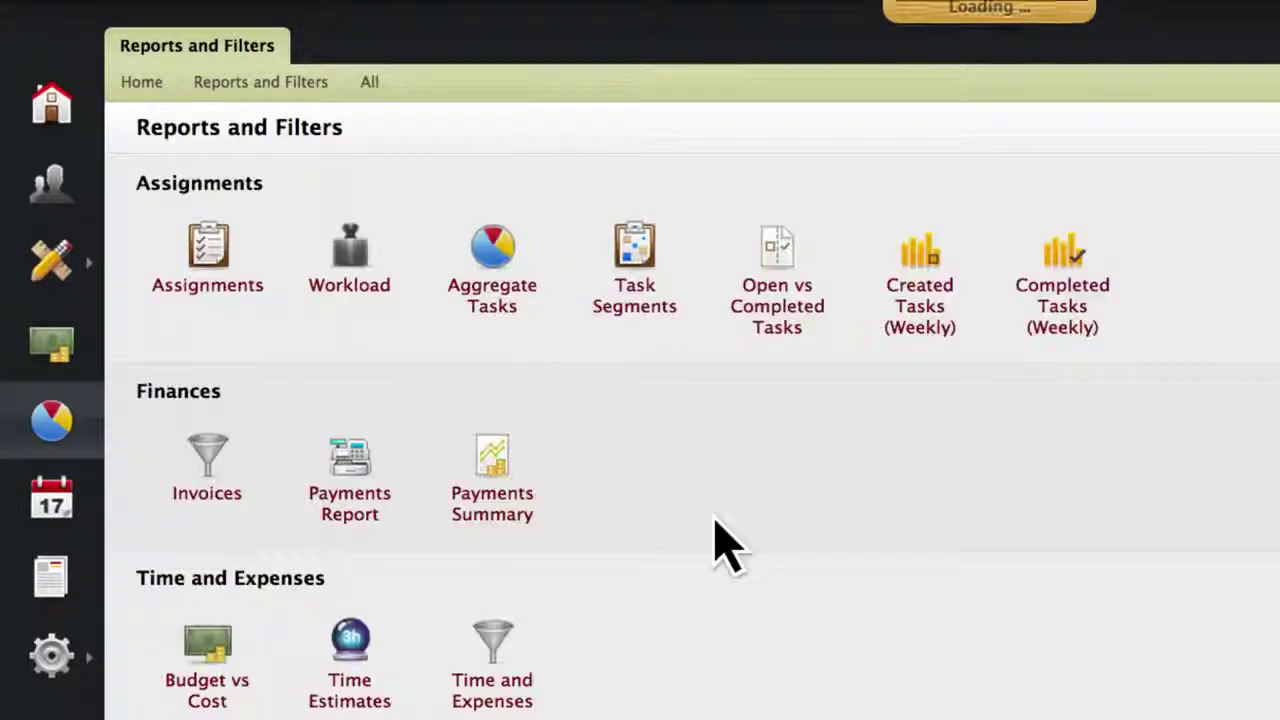
{"action": "left_click", "coordinate": [505, 692]}
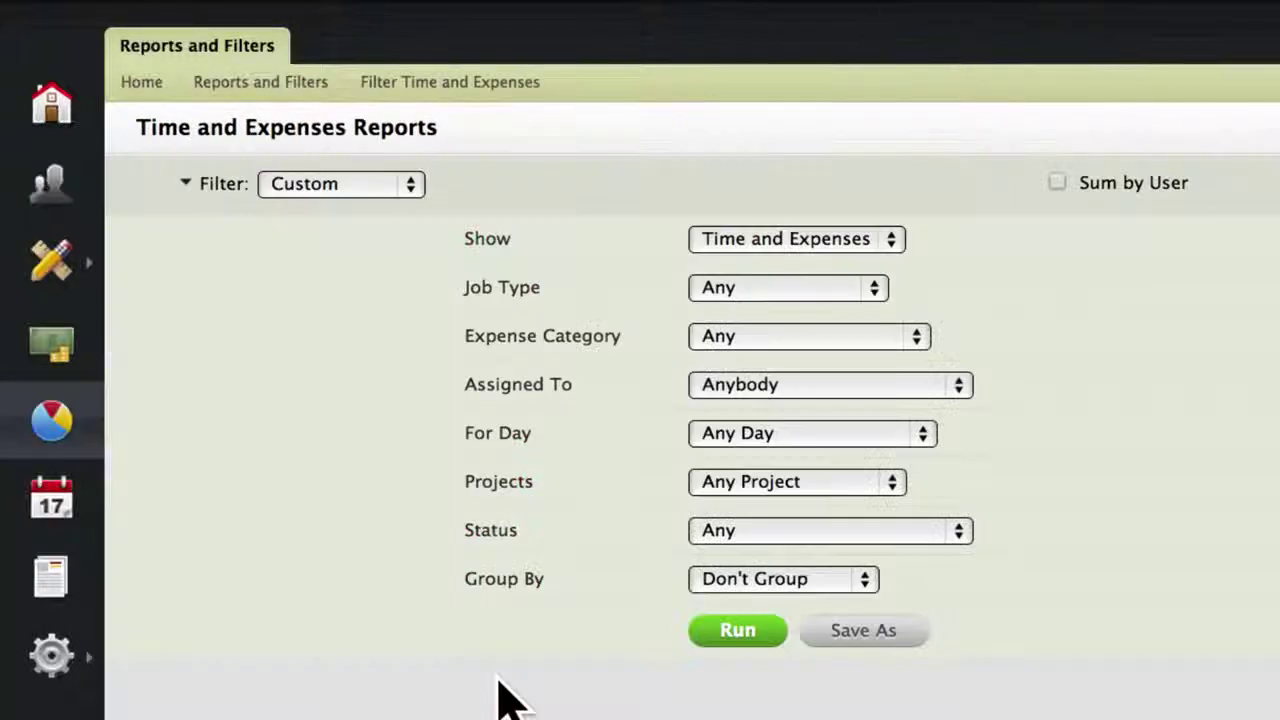
{"action": "left_click", "coordinate": [720, 495]}
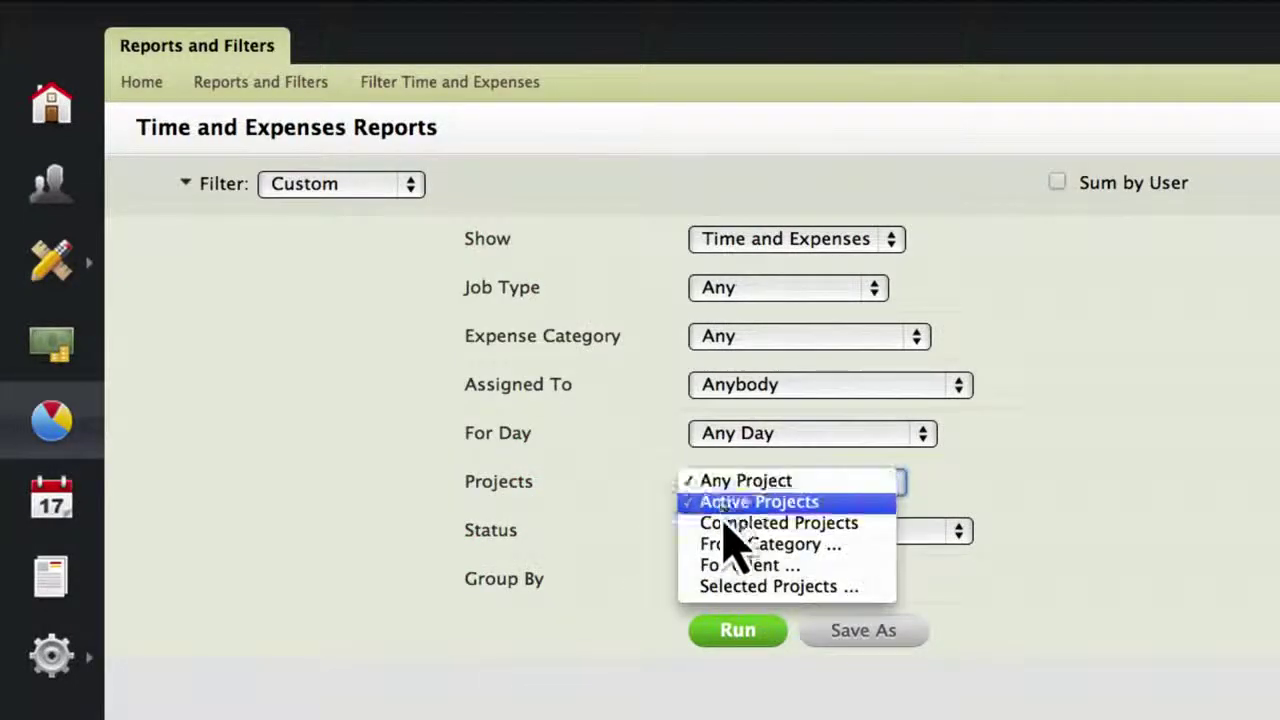
{"action": "left_click", "coordinate": [724, 524]}
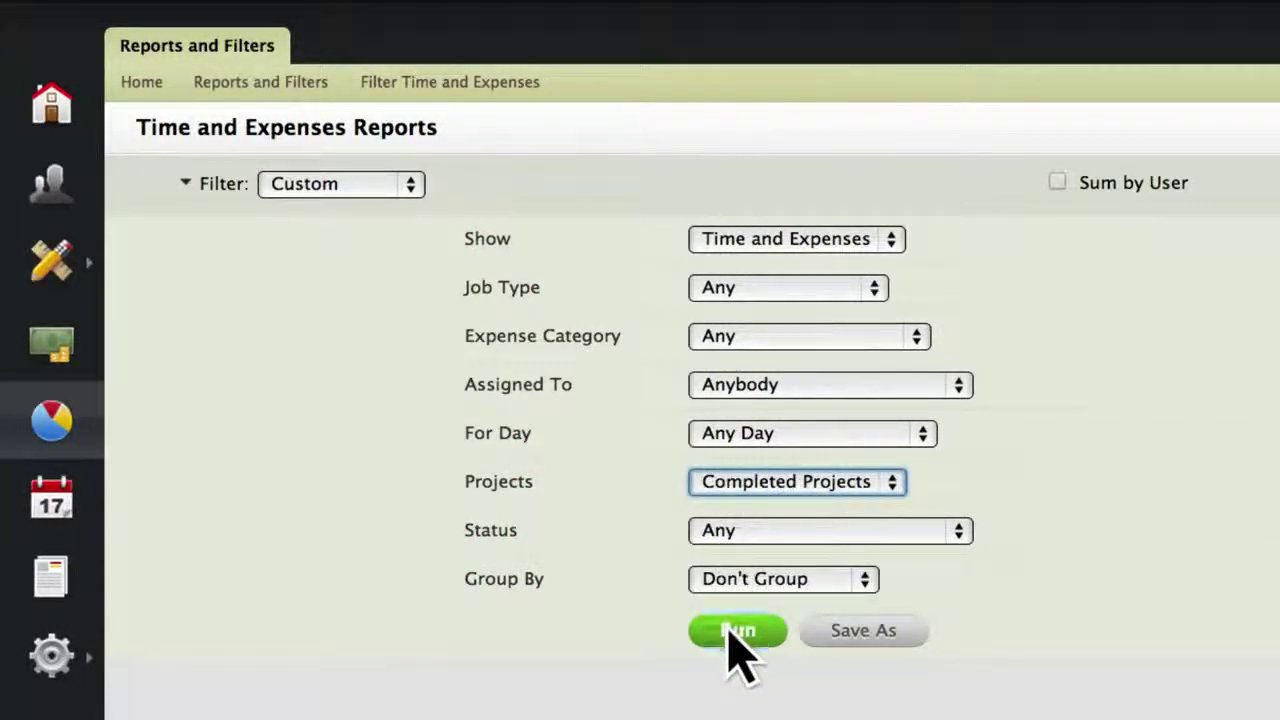
{"action": "left_click", "coordinate": [733, 632]}
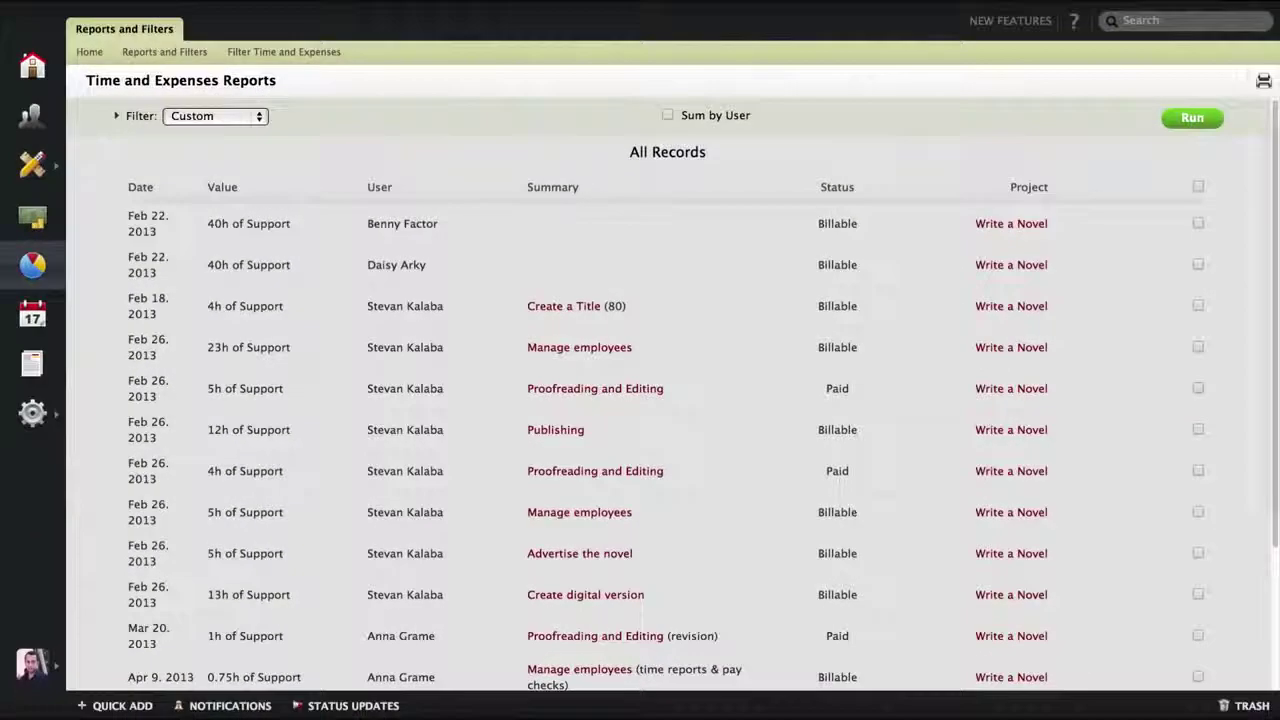
{"action": "scroll", "coordinate": [640, 400], "scroll_direction": "down", "scroll_amount": 4}
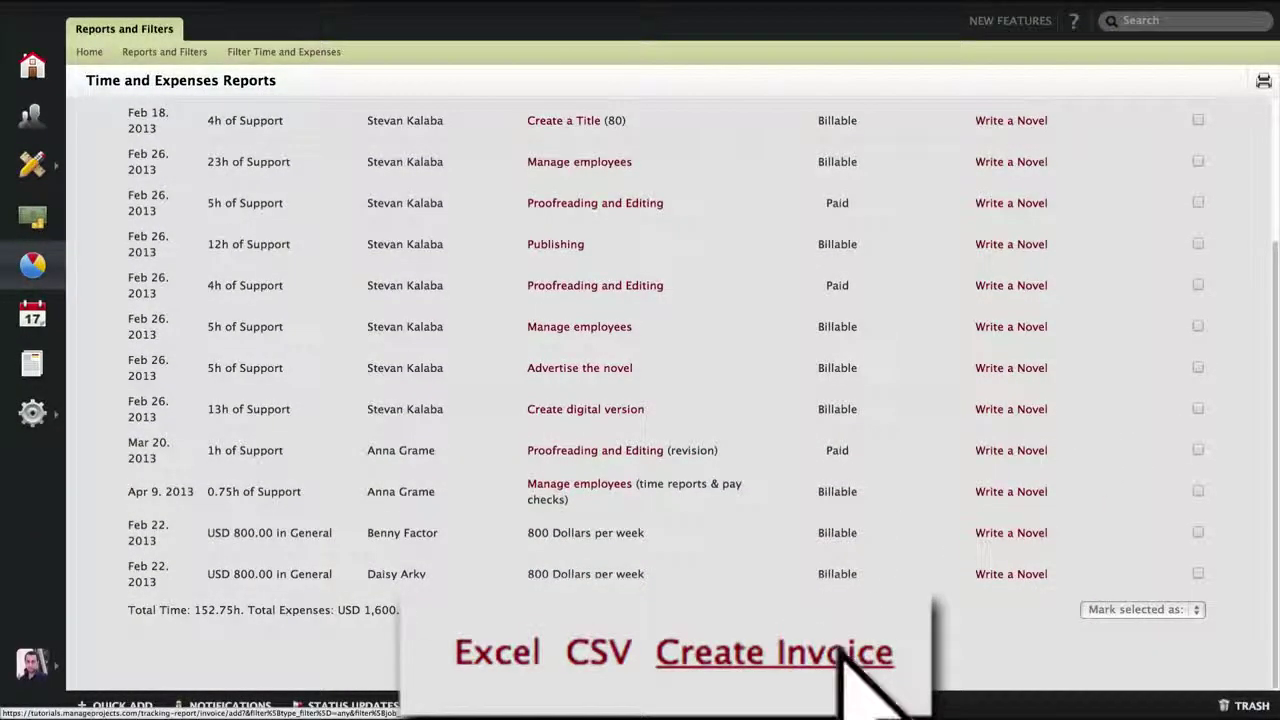
{"action": "left_click", "coordinate": [724, 667]}
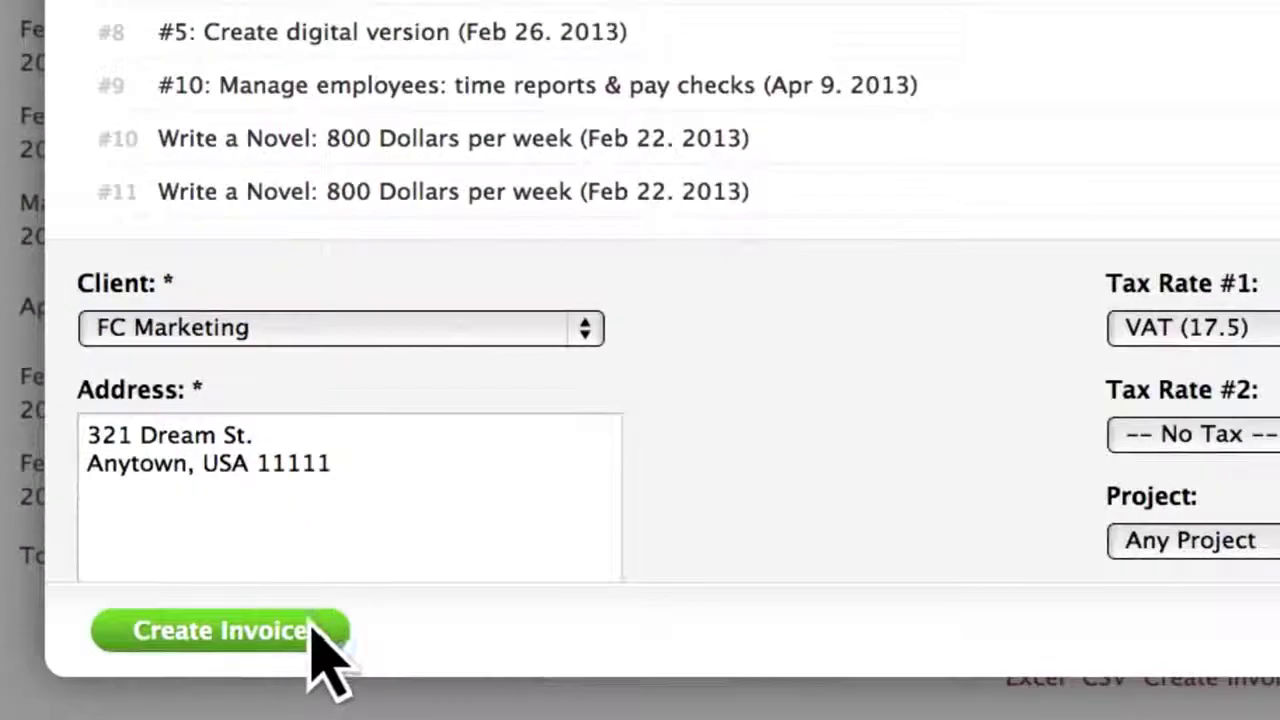
Create draft invoice #88 from the time report, then a 100.00 Web Design and Development Services invoice.
{"action": "left_click", "coordinate": [266, 645]}
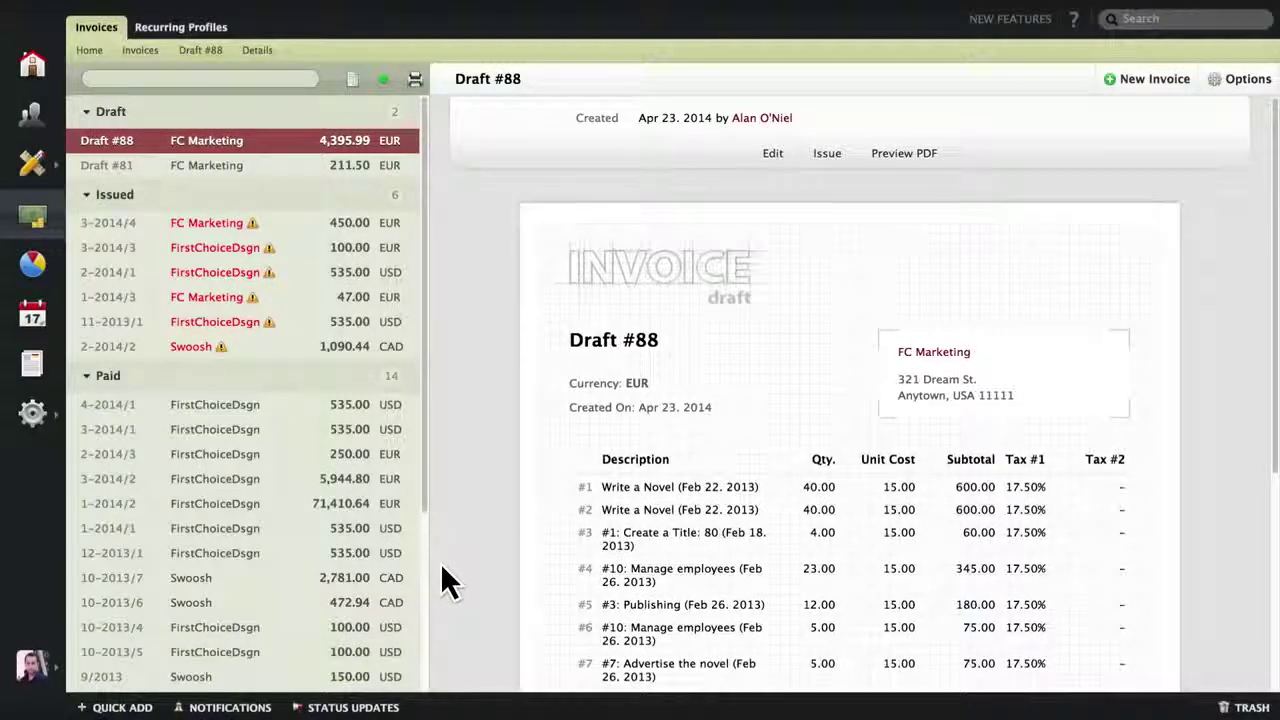
{"action": "left_click", "coordinate": [1120, 86]}
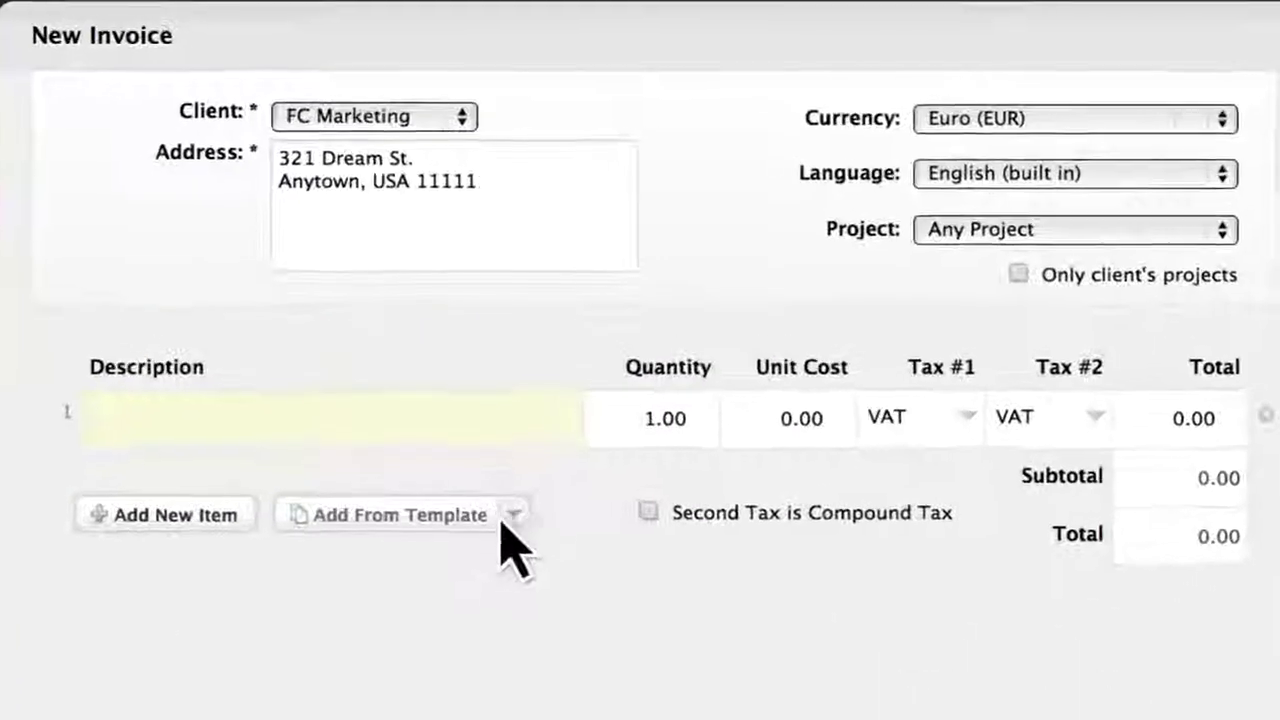
{"action": "left_click", "coordinate": [506, 516]}
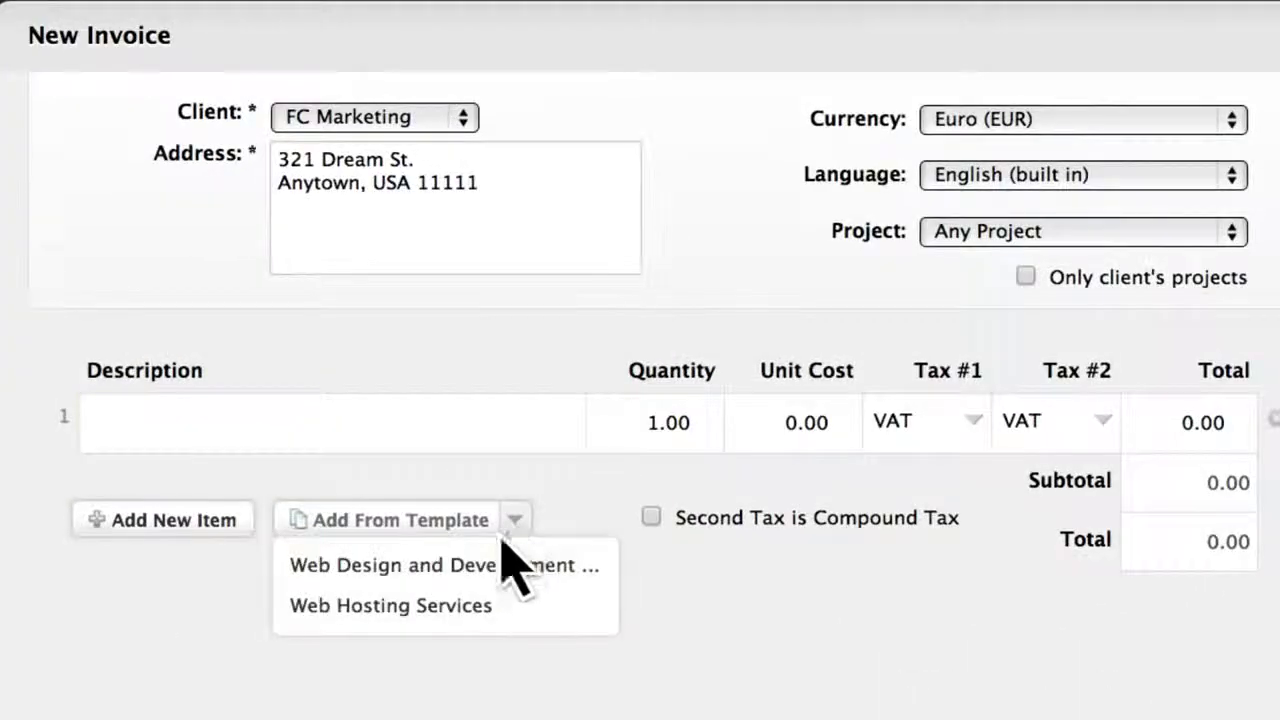
{"action": "left_click", "coordinate": [494, 563]}
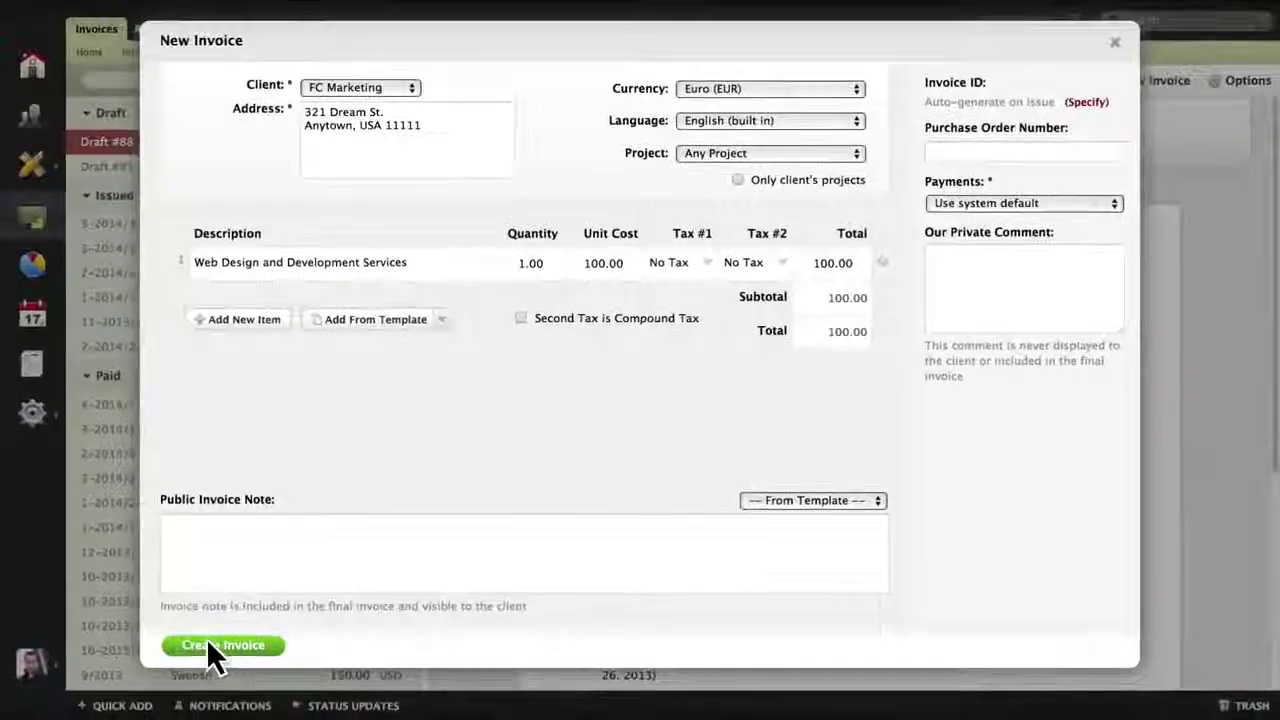
{"action": "left_click", "coordinate": [205, 643]}
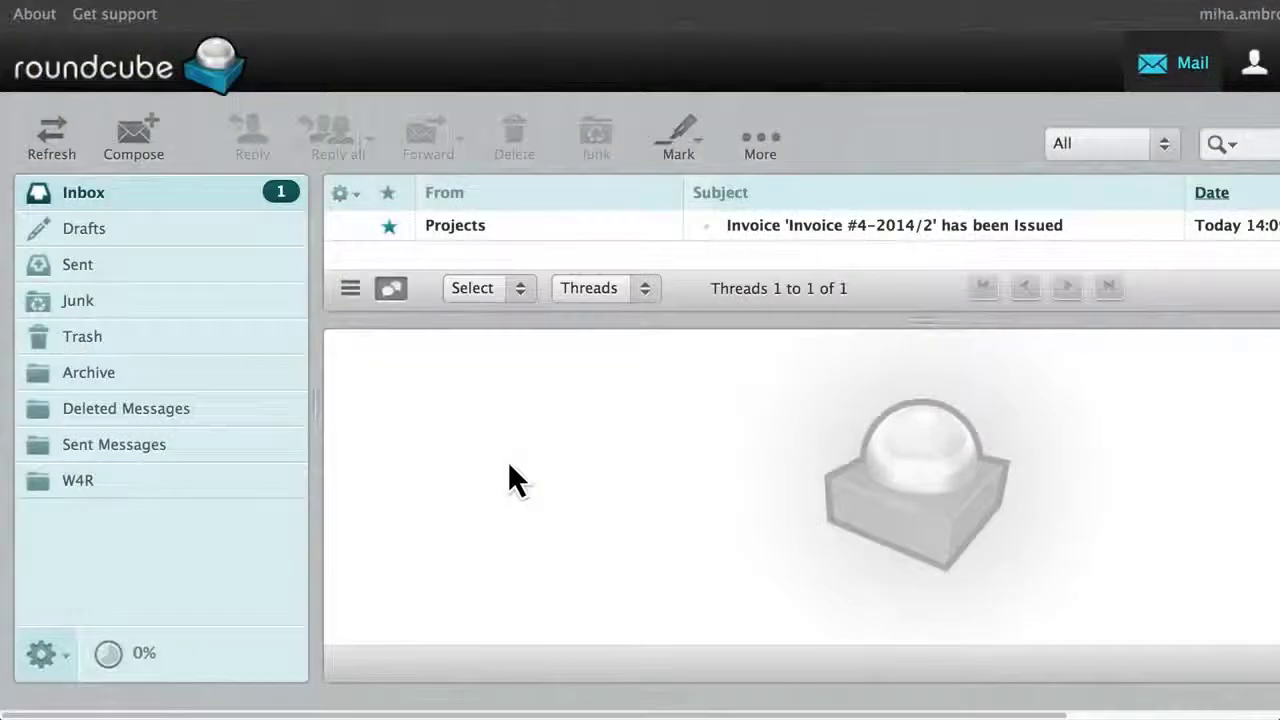
Open the 'Invoice #4-2014/2 has been Issued' e-mail and follow its Pay Online Now link.
{"action": "double_click", "coordinate": [581, 230]}
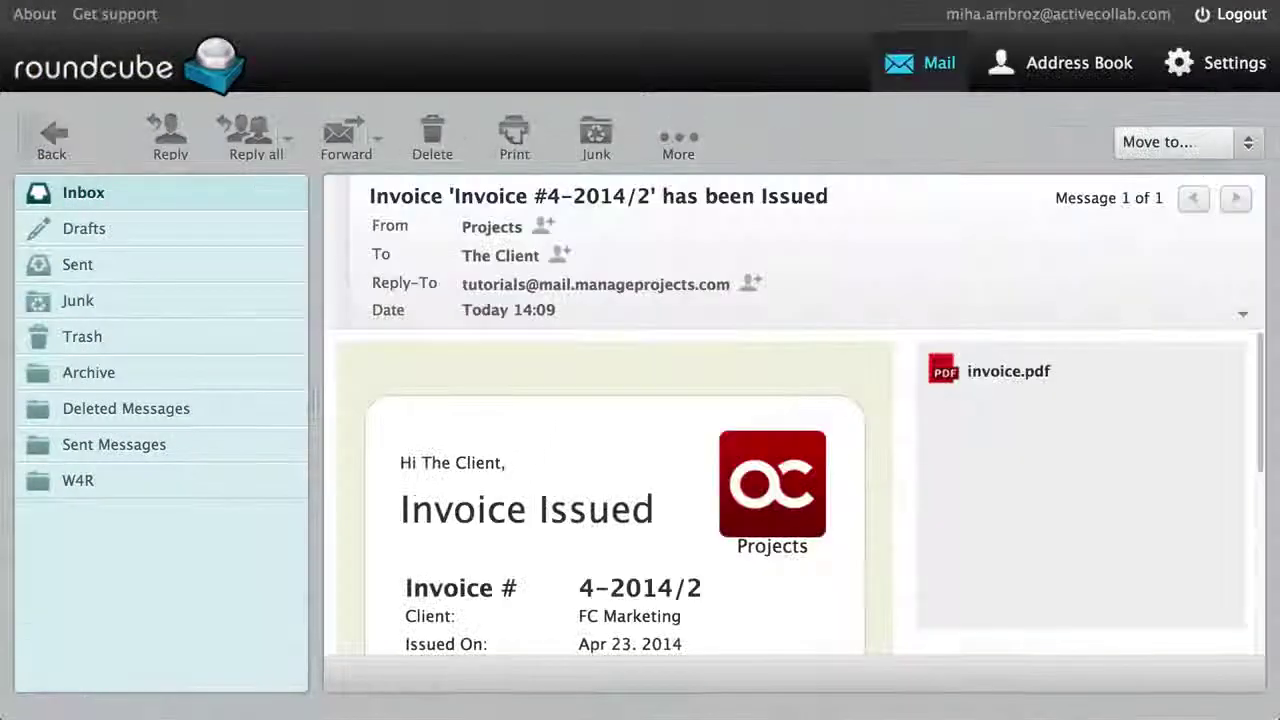
{"action": "scroll", "coordinate": [674, 372], "scroll_direction": "down", "scroll_amount": 5}
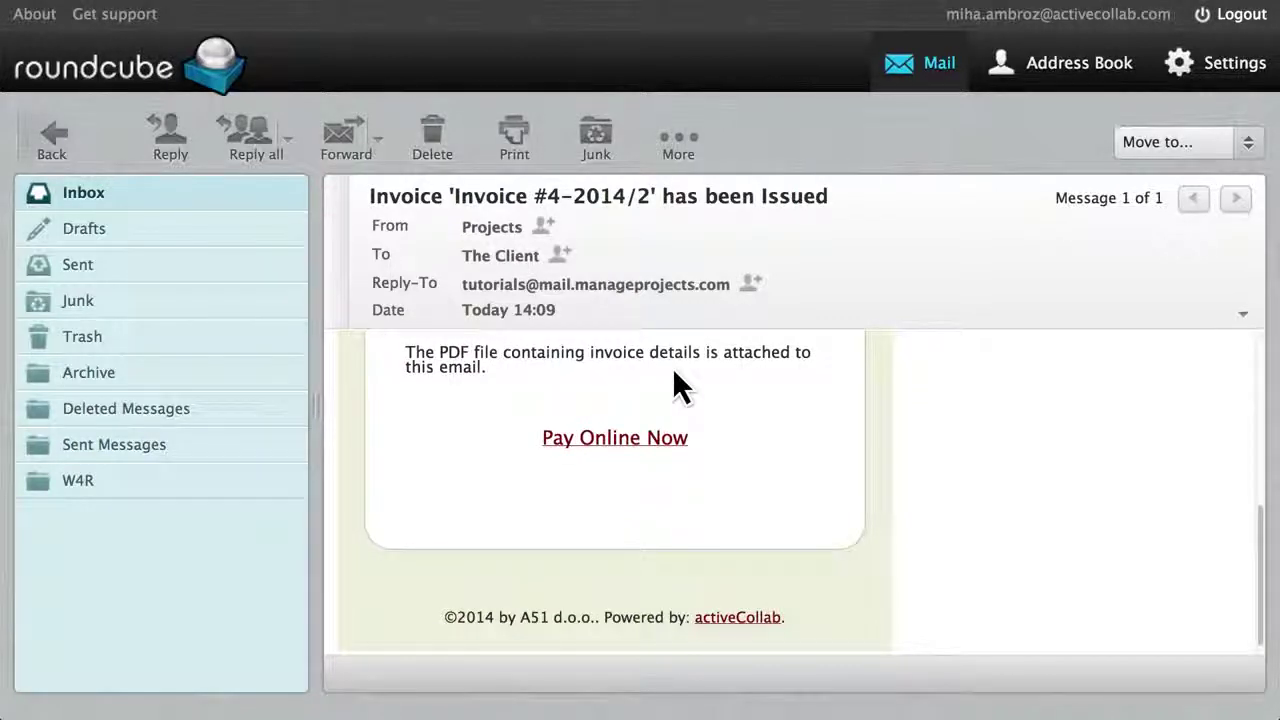
{"action": "left_click", "coordinate": [631, 440]}
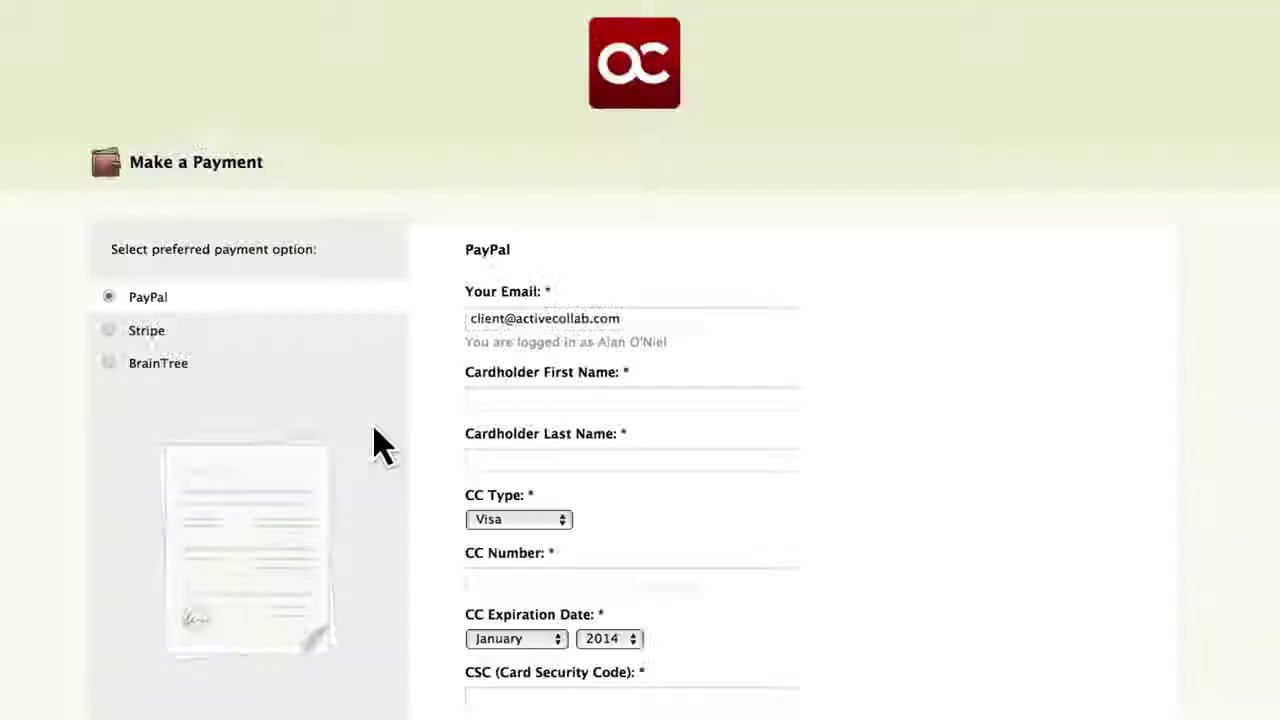
Pay the 100.00 EUR due on invoice 4-2014/2, then review invoices 3-2014/4 and 3-2014/3.
{"action": "scroll", "coordinate": [383, 447], "scroll_direction": "down", "scroll_amount": 10}
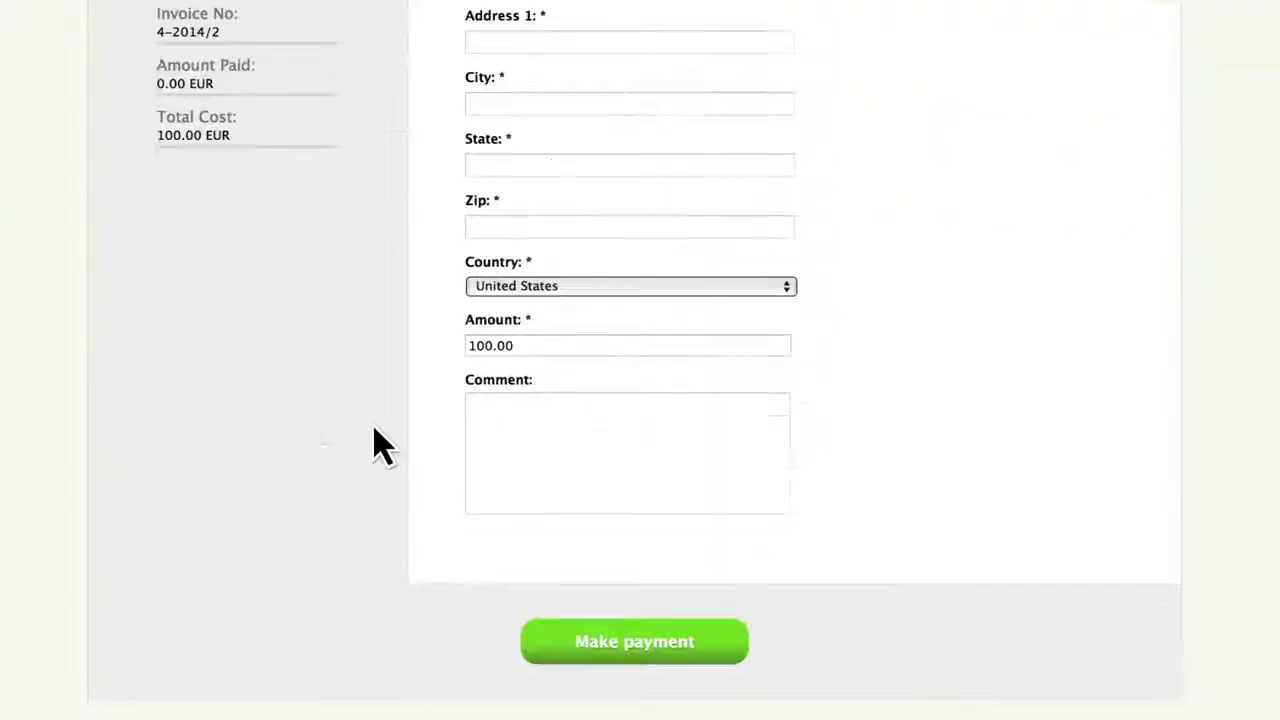
{"action": "left_click", "coordinate": [617, 645]}
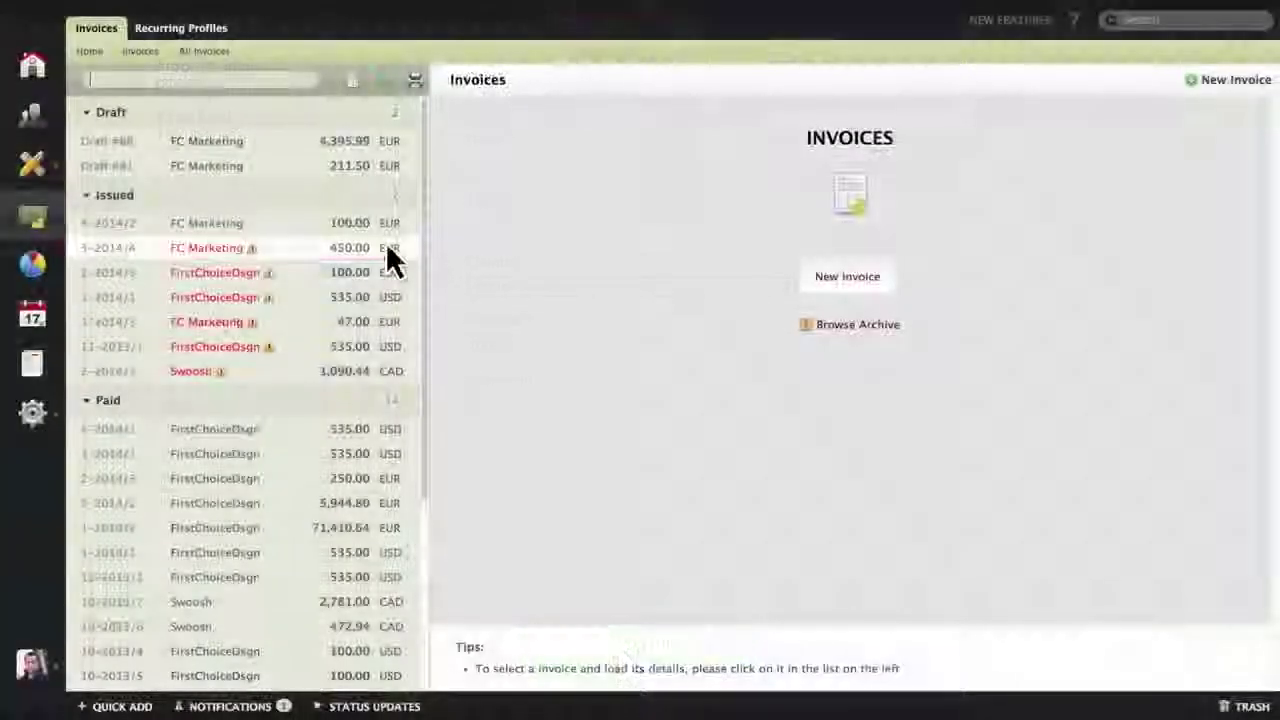
{"action": "left_click", "coordinate": [386, 242]}
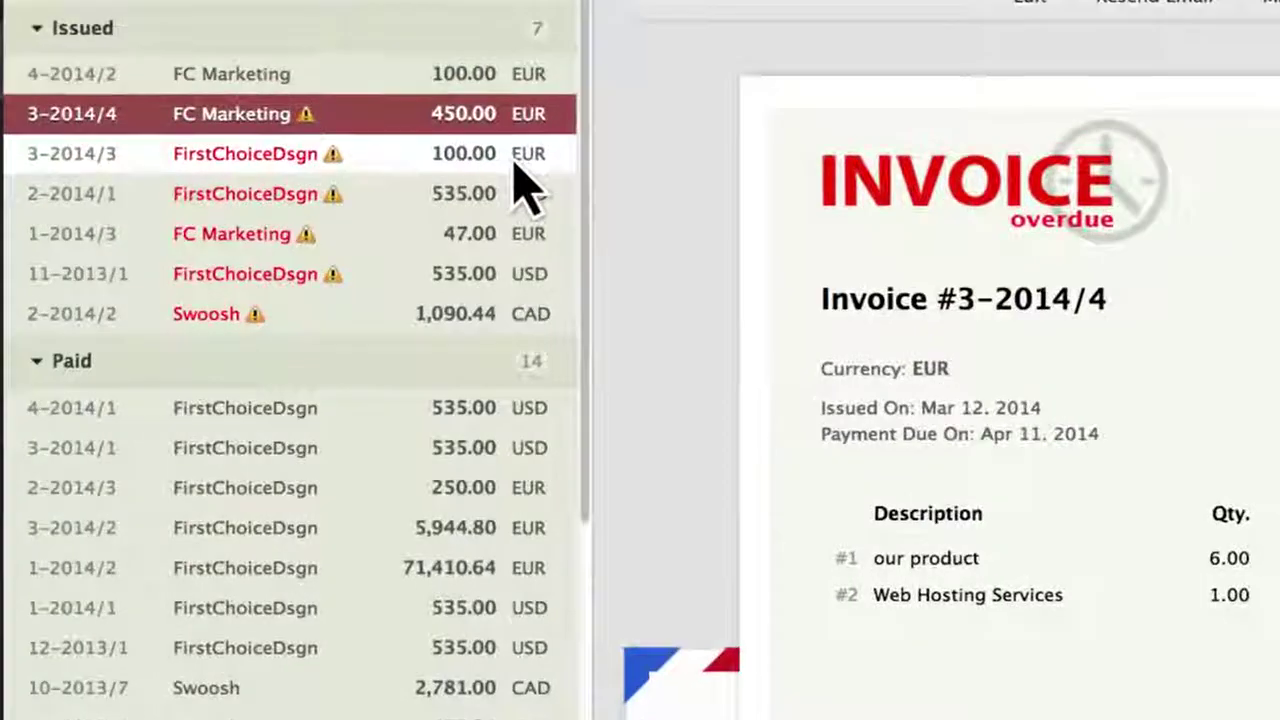
{"action": "left_click", "coordinate": [420, 243]}
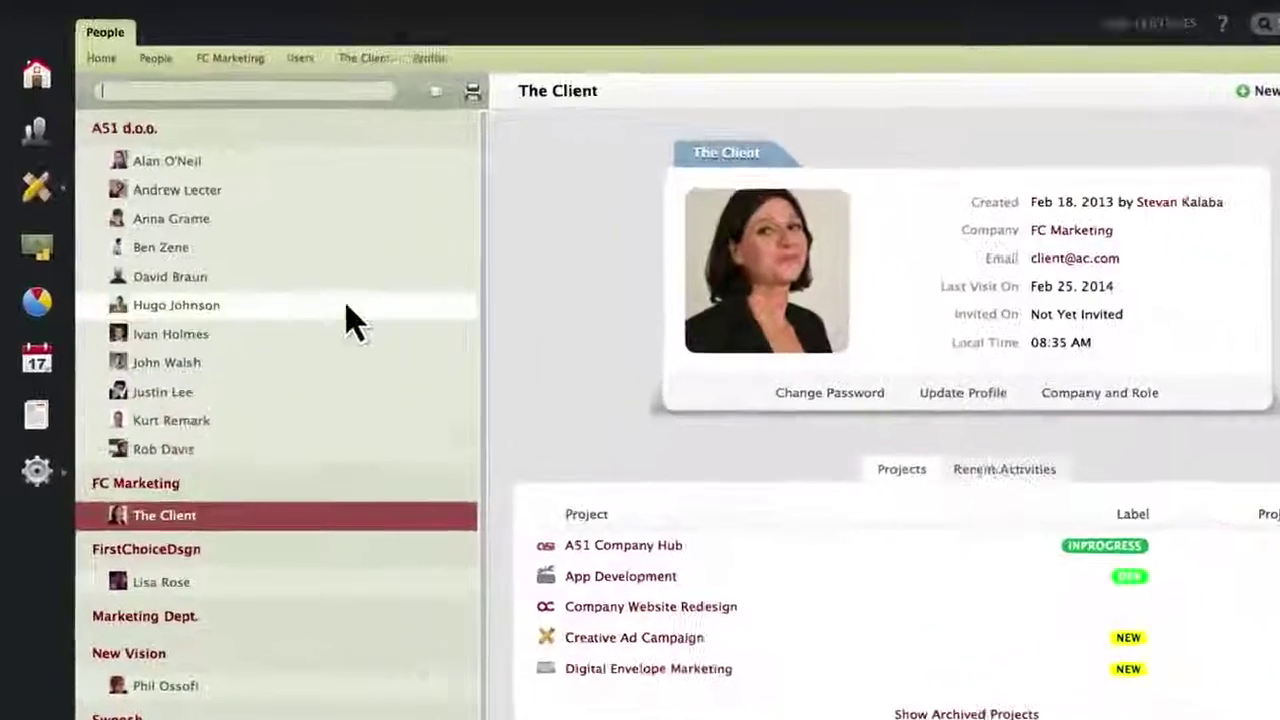
Go to the projects list and open the project containing task #26.
{"action": "left_click", "coordinate": [46, 189]}
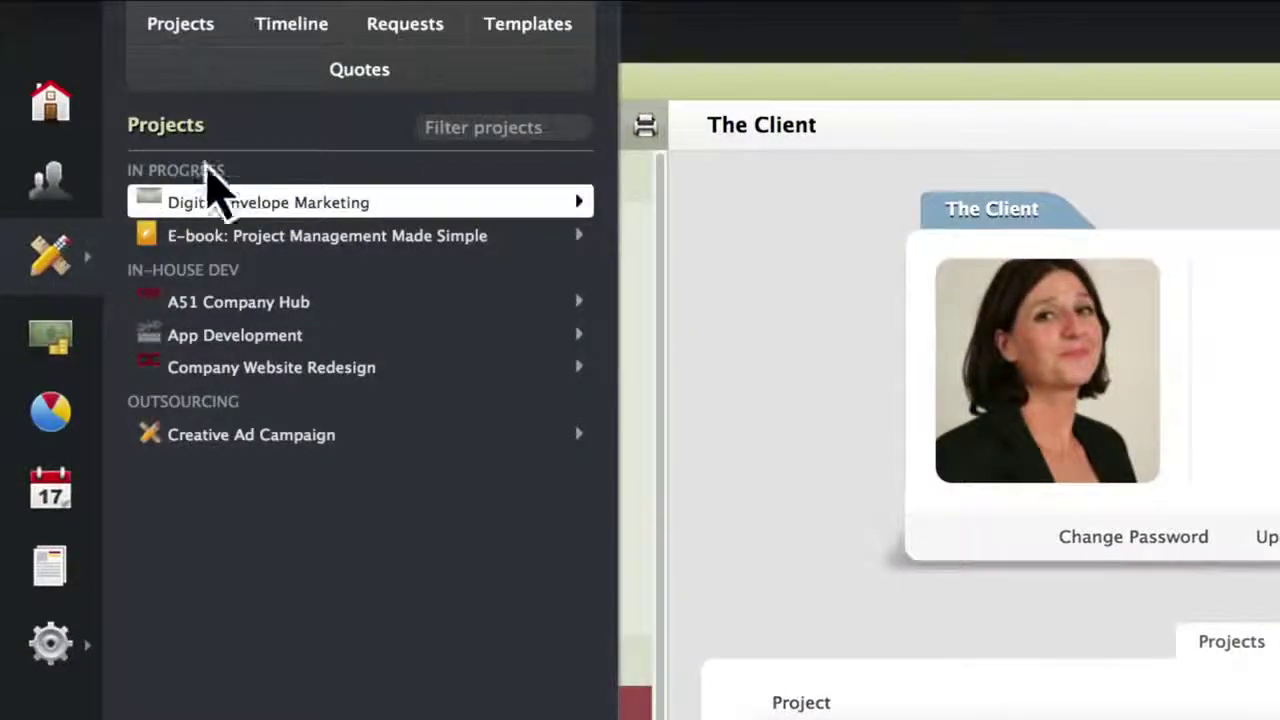
{"action": "left_click", "coordinate": [358, 70]}
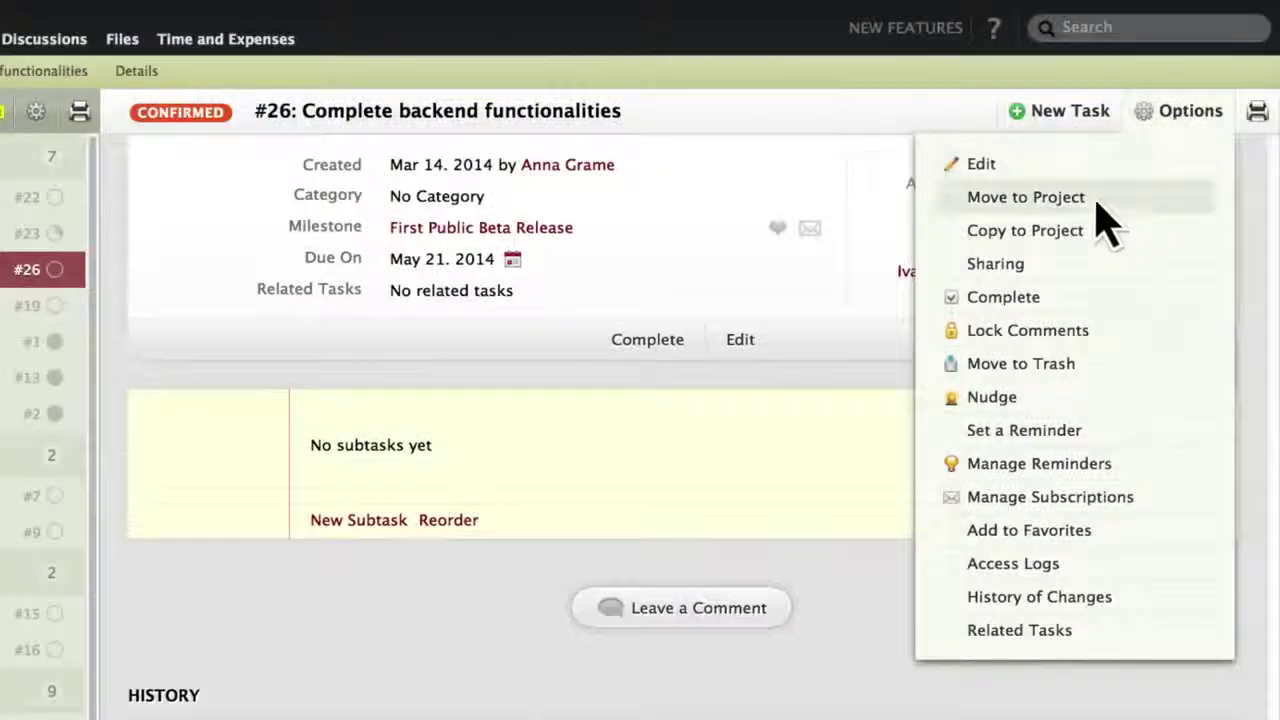
Share task #26 publicly, never expiring with comments enabled, and view its public page.
{"action": "left_click", "coordinate": [1060, 270]}
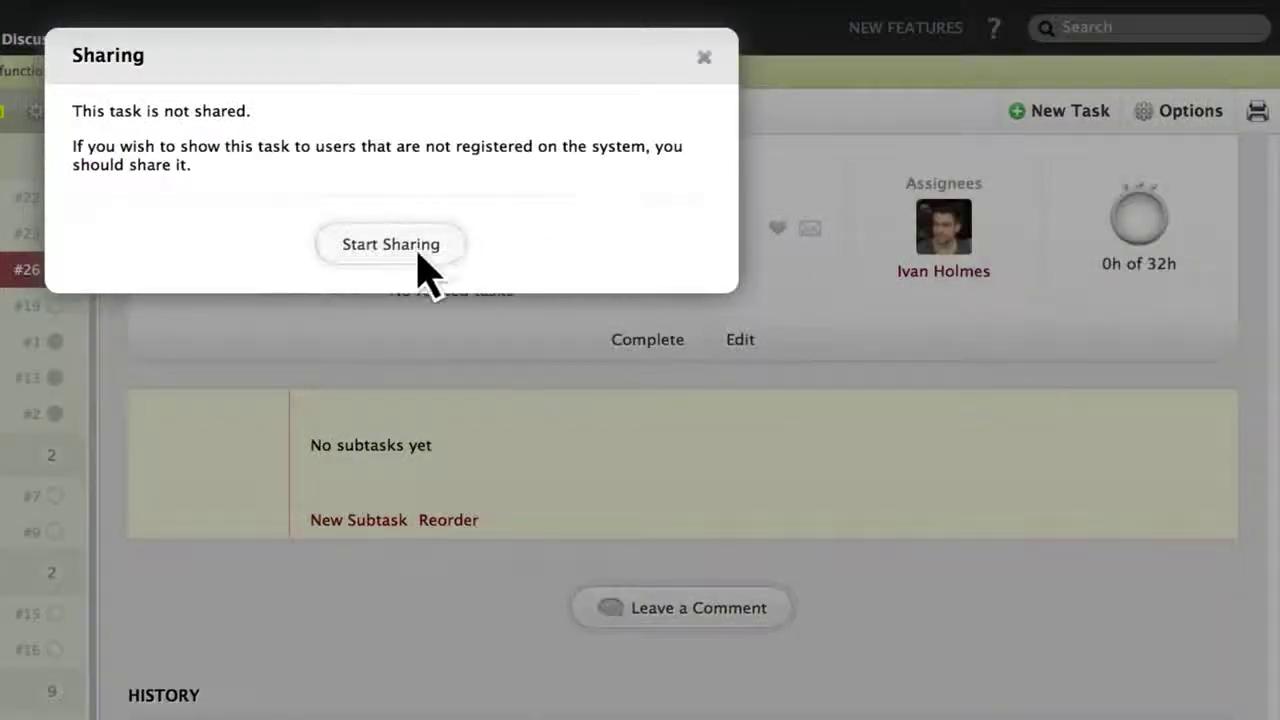
{"action": "left_click", "coordinate": [420, 266]}
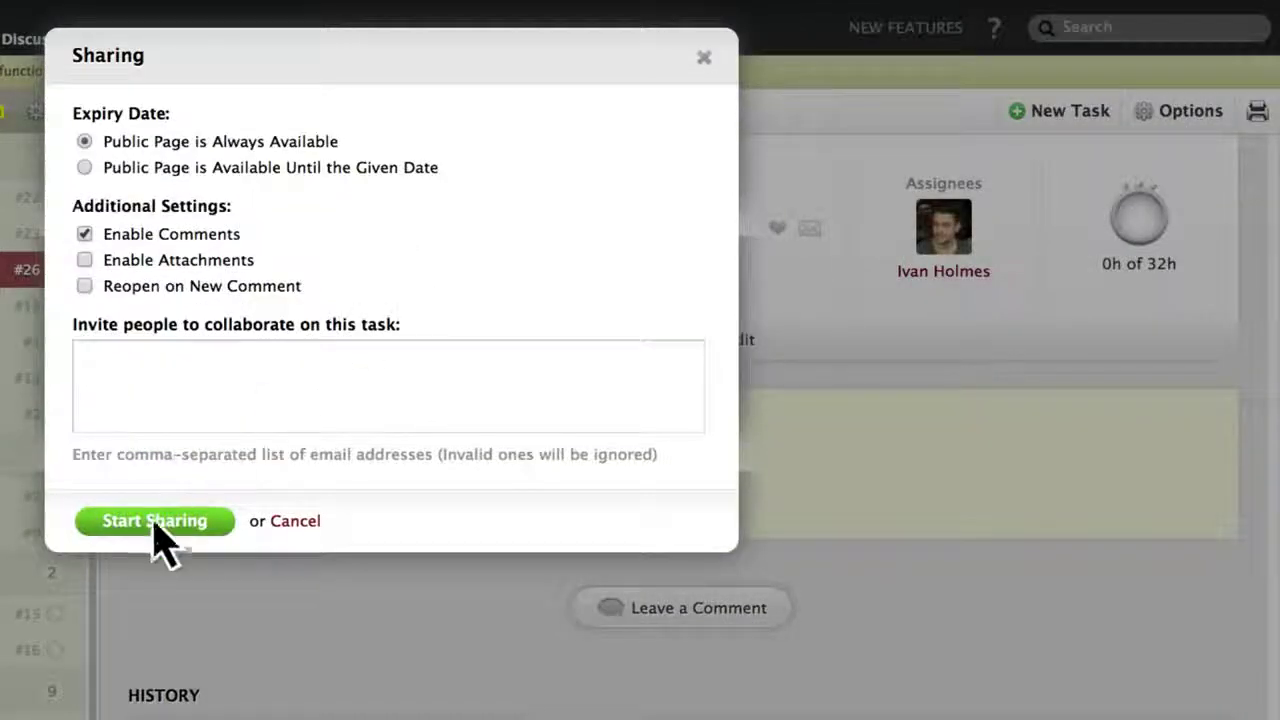
{"action": "left_click", "coordinate": [158, 524]}
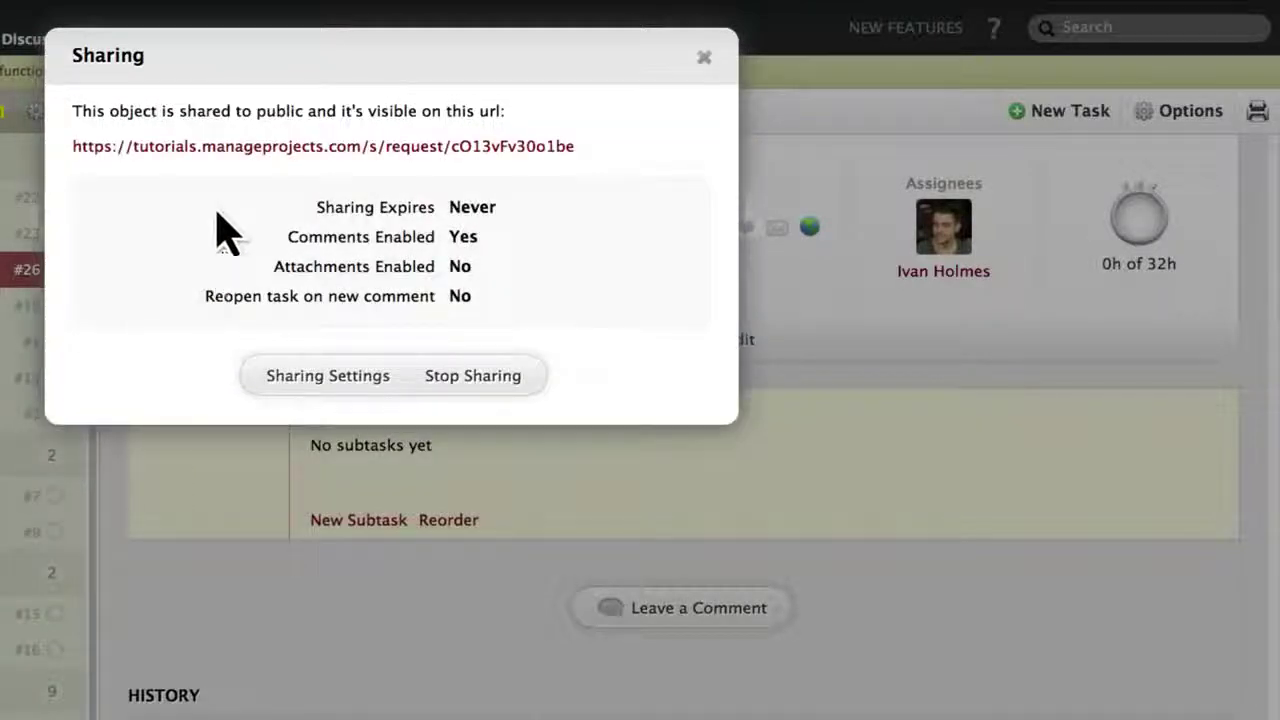
{"action": "left_click", "coordinate": [241, 147]}
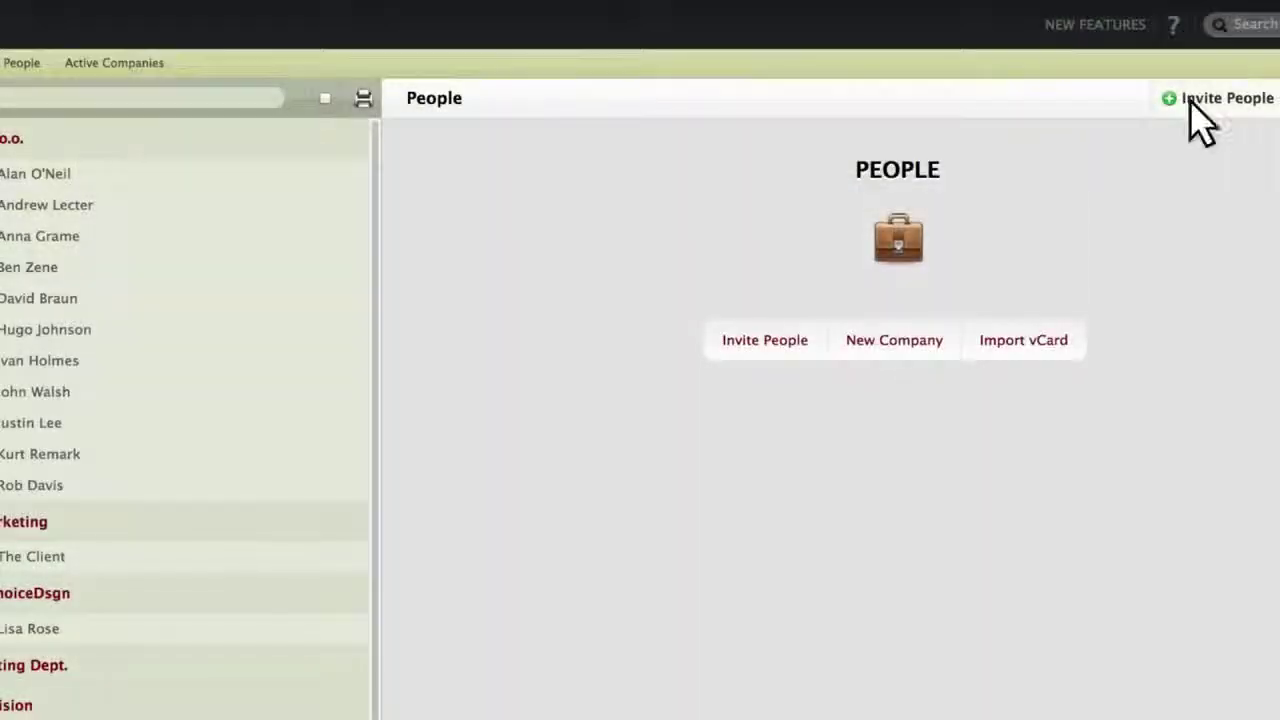
Fill in an invitation for a new client's e-mail, with all four extra permissions and company FirstChoiceDsgn.
{"action": "left_click", "coordinate": [1190, 100]}
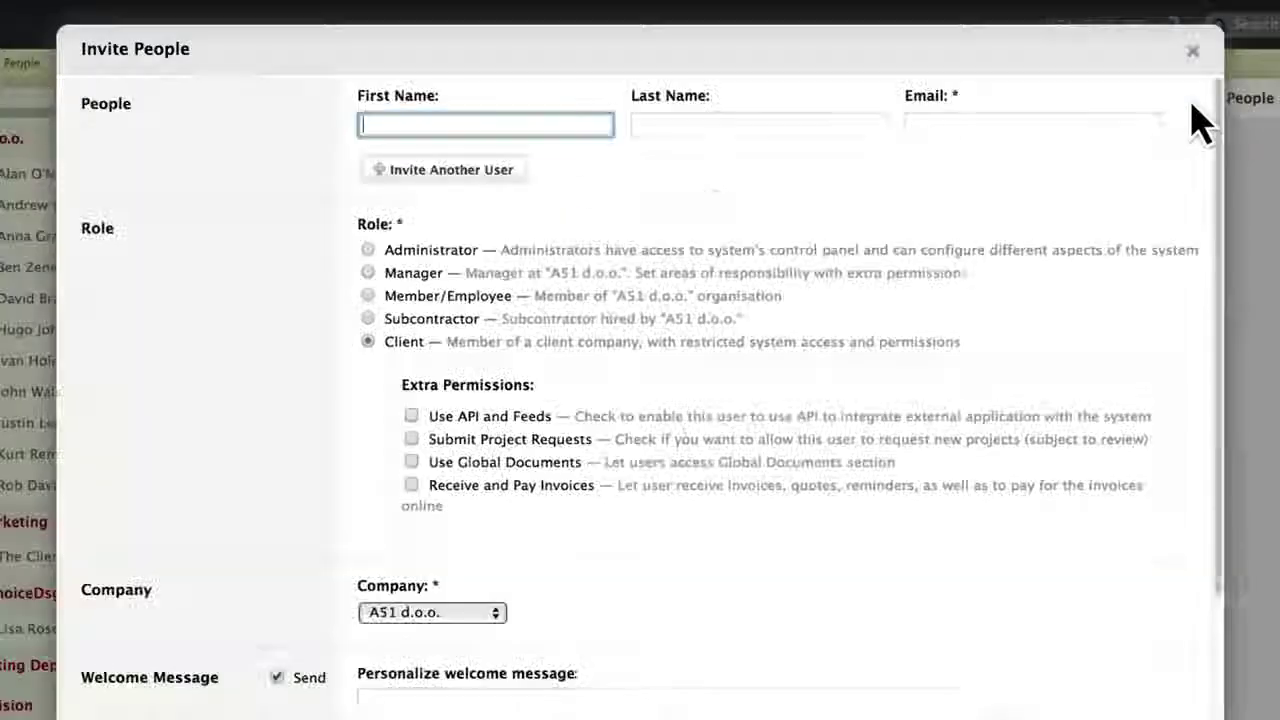
{"action": "key", "text": "Tab"}
{"action": "key", "text": "Tab"}
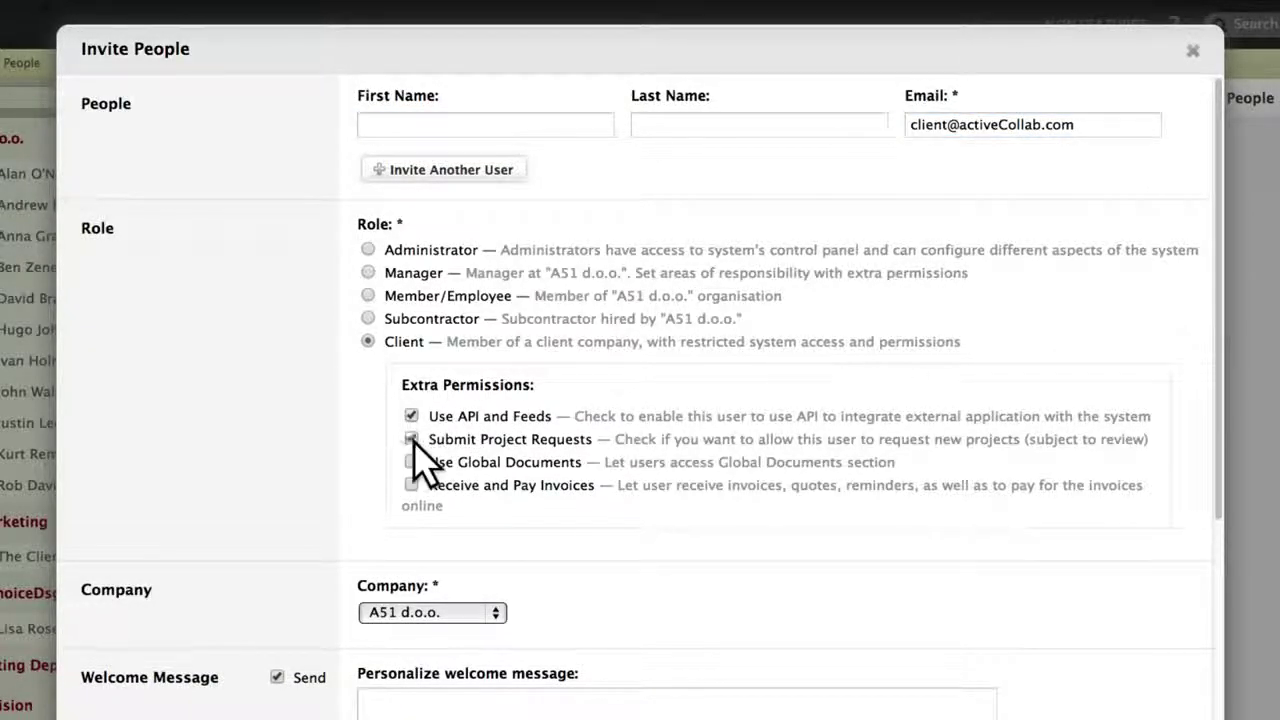
{"action": "left_click", "coordinate": [430, 612]}
{"action": "left_click", "coordinate": [432, 645]}
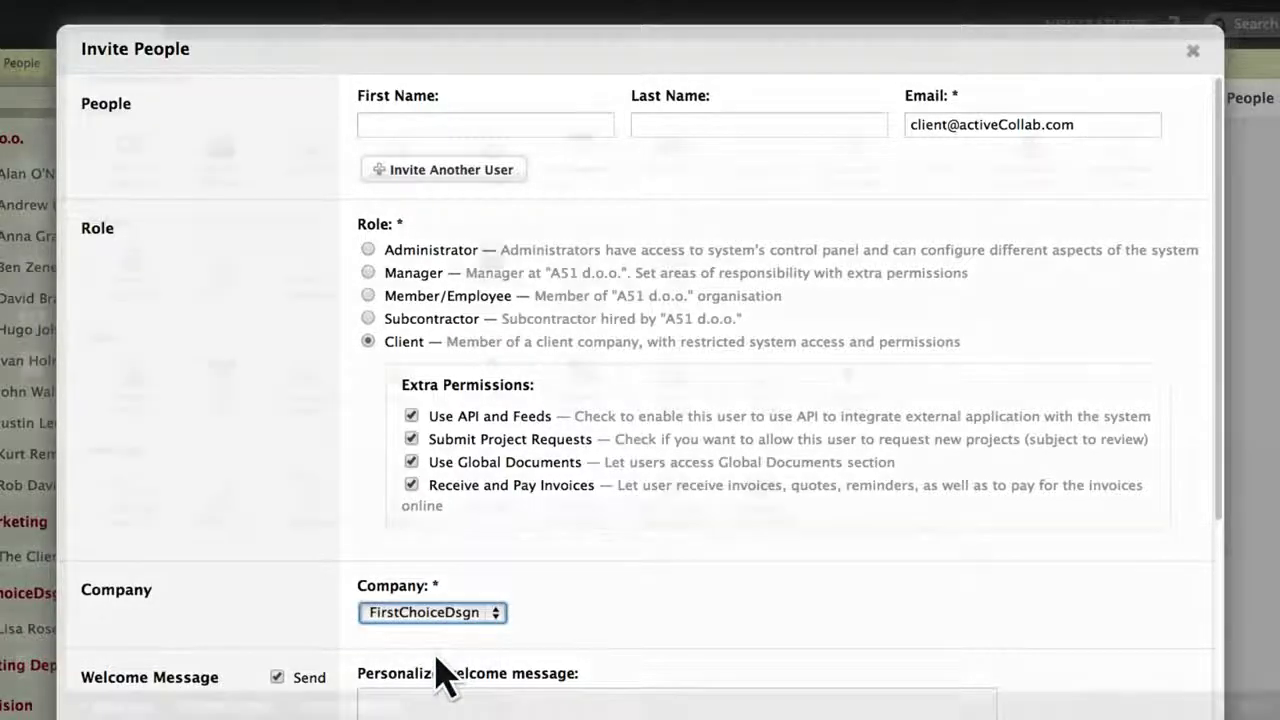